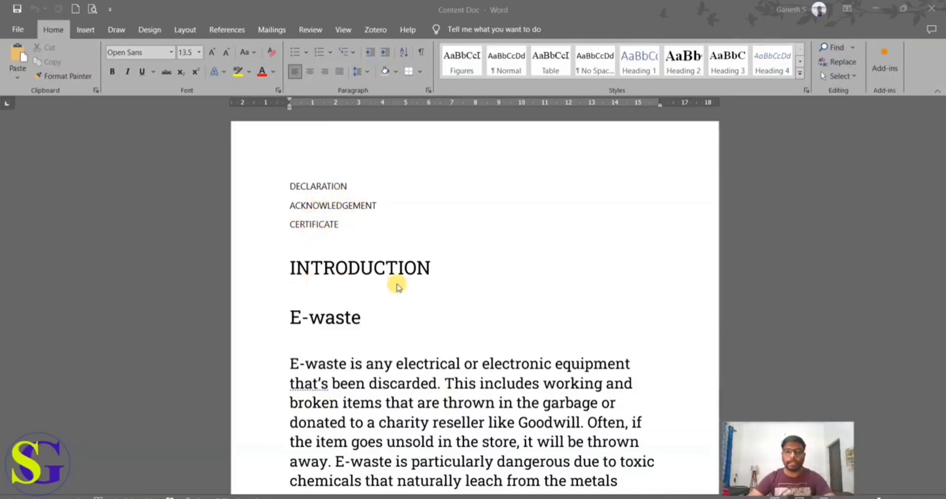
Step: Examine the headings, body text, figures and tables throughout the e-waste content document
scroll(414, 280, down, 4)
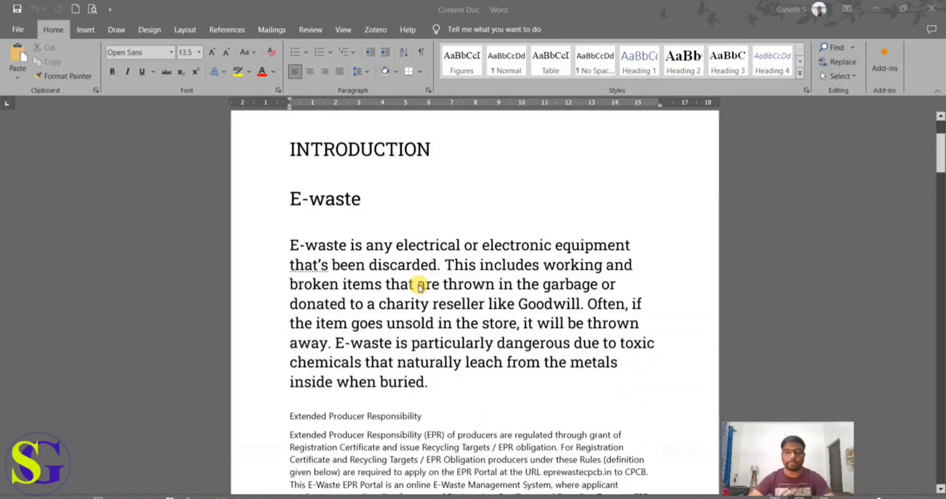
scroll(420, 286, down, 3)
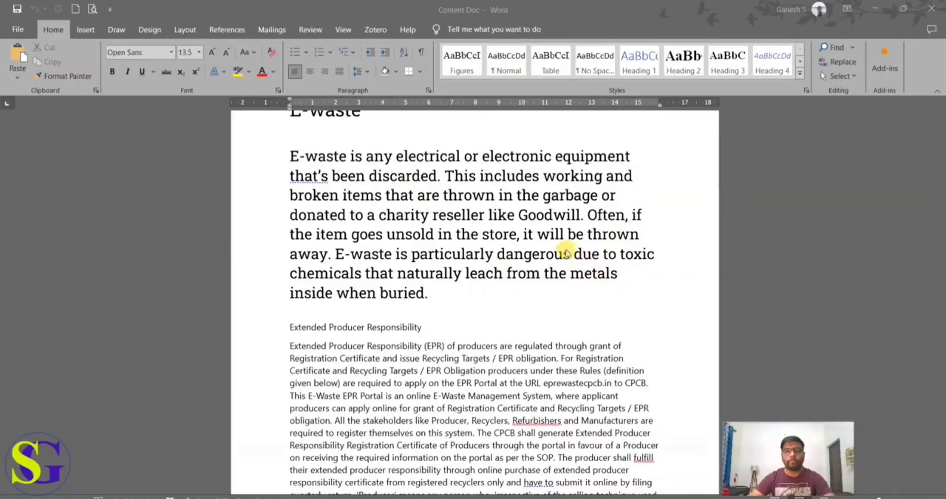
scroll(603, 236, down, 3)
scroll(566, 222, up, 2)
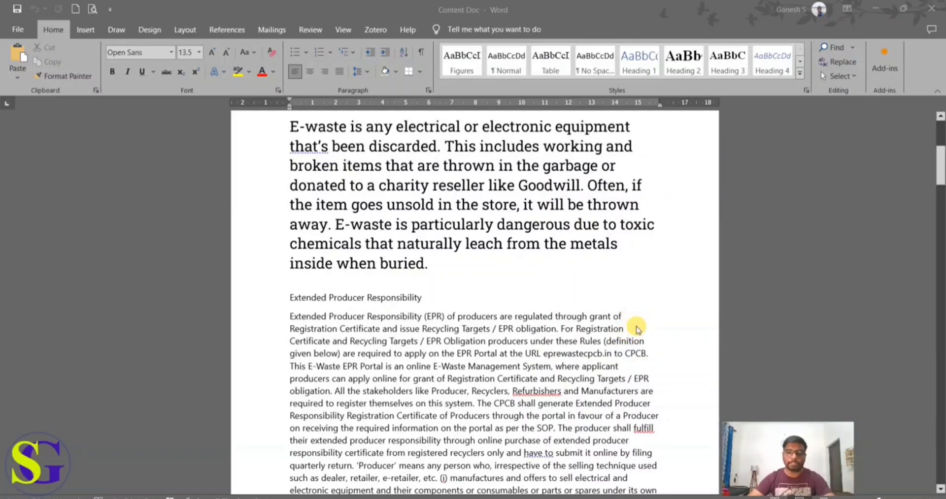
scroll(626, 312, down, 3)
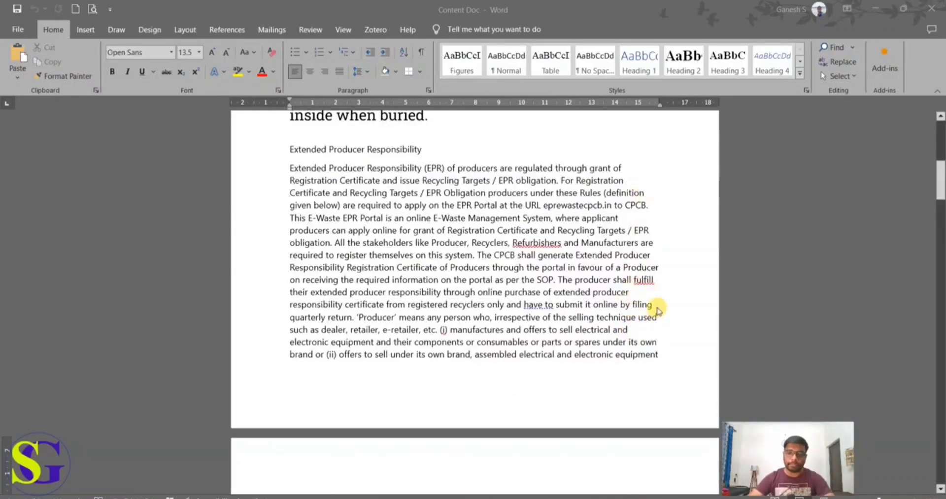
scroll(656, 309, down, 8)
scroll(440, 376, down, 11)
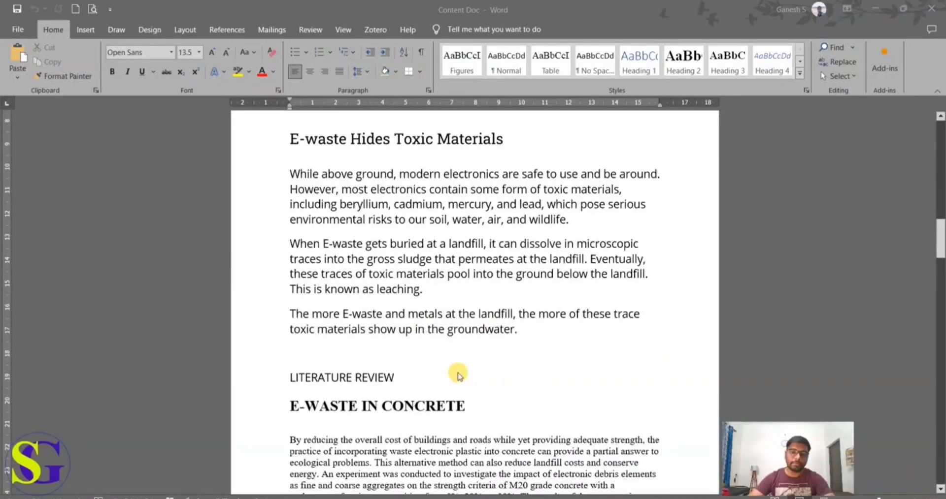
scroll(492, 370, down, 1)
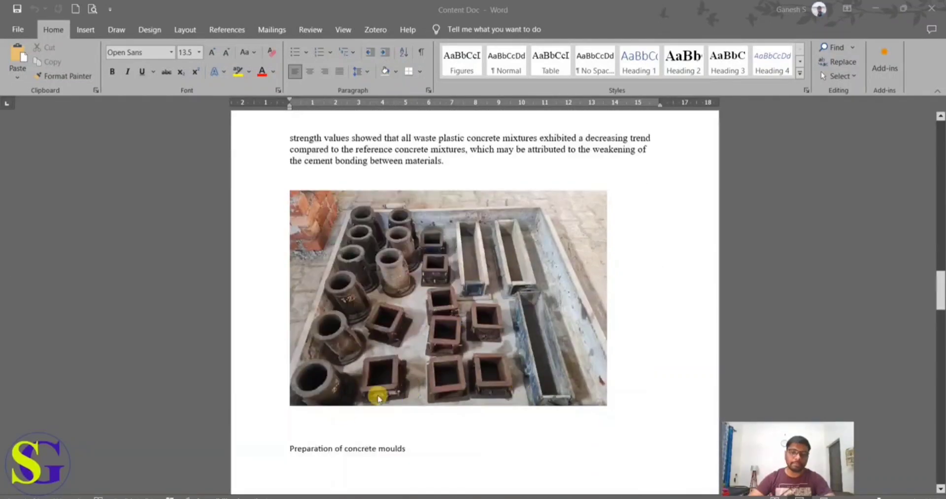
scroll(423, 426, down, 15)
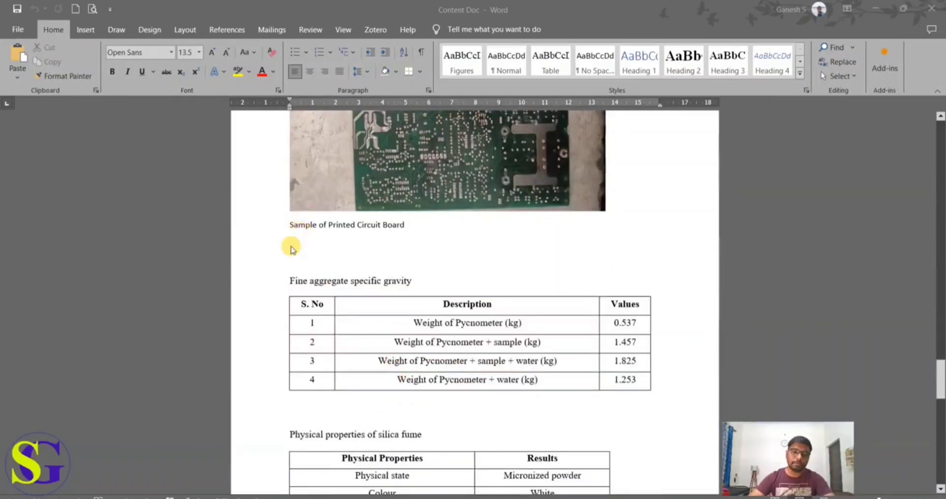
scroll(433, 340, up, 1)
scroll(436, 336, up, 15)
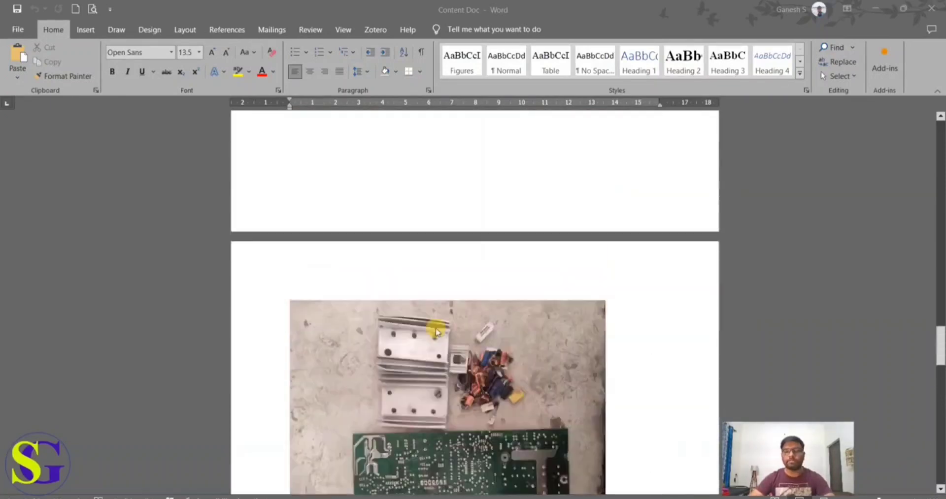
scroll(435, 332, up, 1)
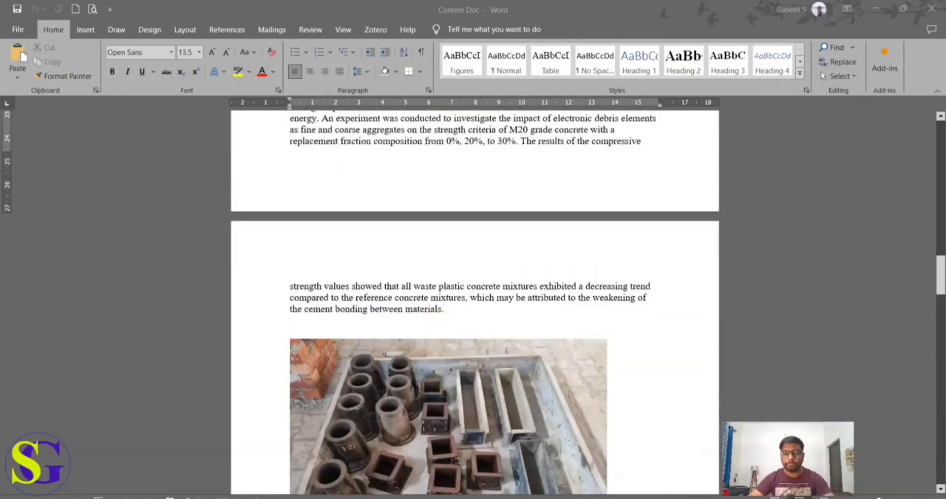
Step: Switch to the Sample Doc window and create a new blank document from there
mouse_move(360, 498)
click(418, 466)
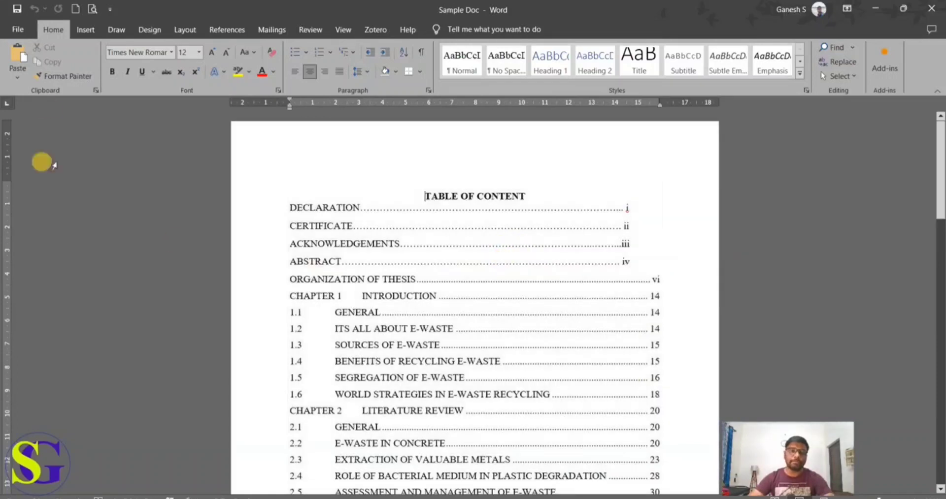
click(75, 8)
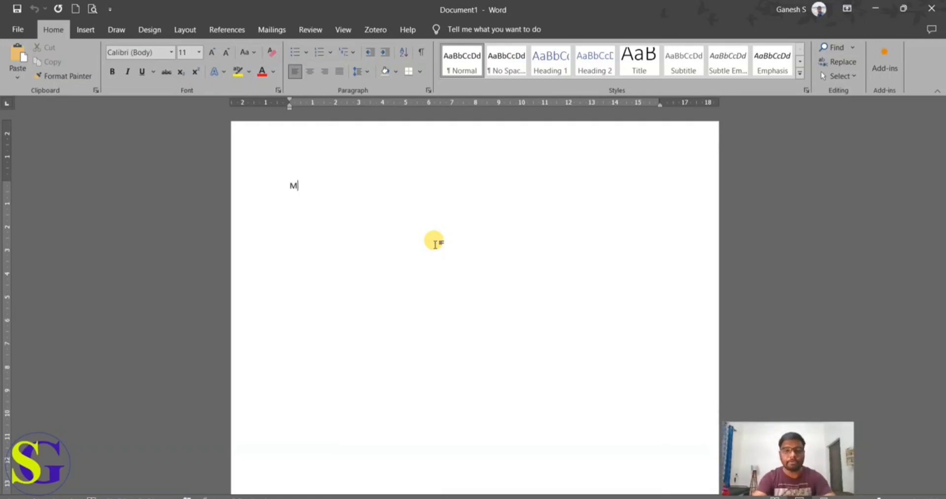
Step: Enter the sample lines "MAIN HEADING" and "SUB HEADING" as separate paragraphs in the blank document
text(AIN HEADI)
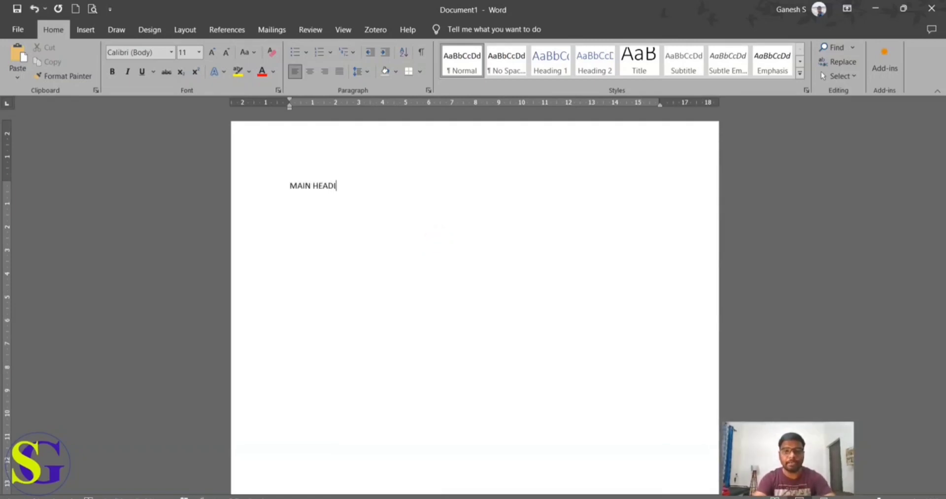
text(NG)
key(Return)
text(SUB)
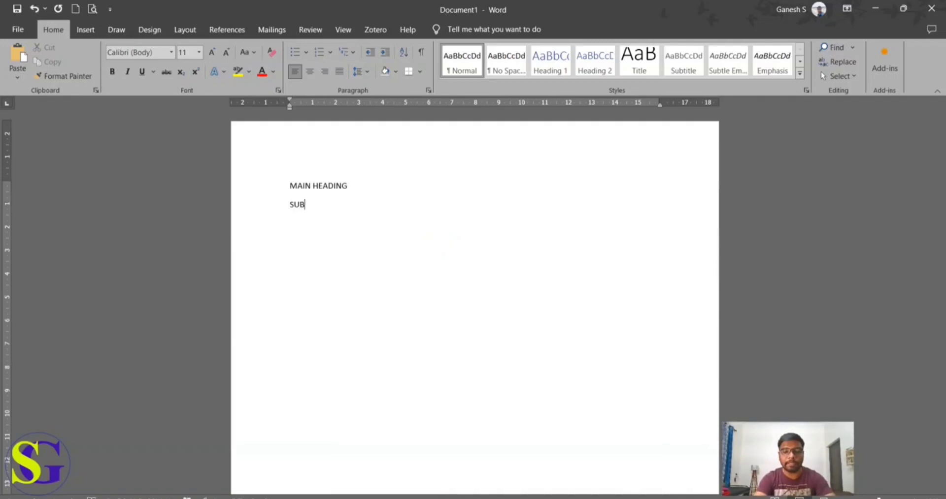
text( HEADING)
key(Return)
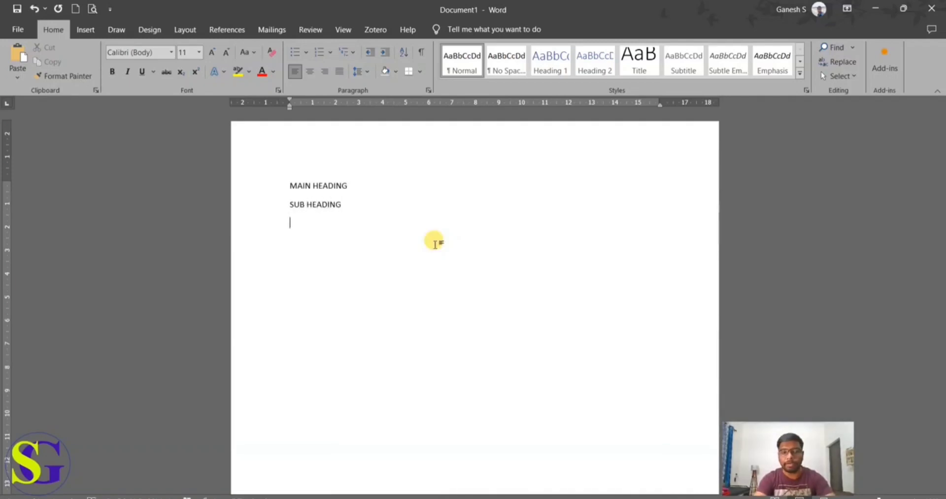
Step: Add the sample lines "TABLES", "FIGURES" and "PARA" below the SUB HEADING line
text(TABLES)
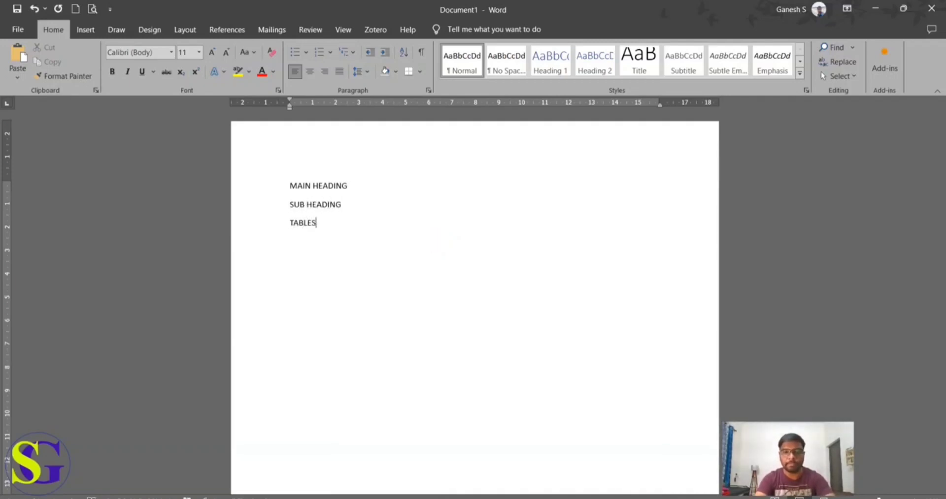
key(Return)
text(FIGURES)
key(Return)
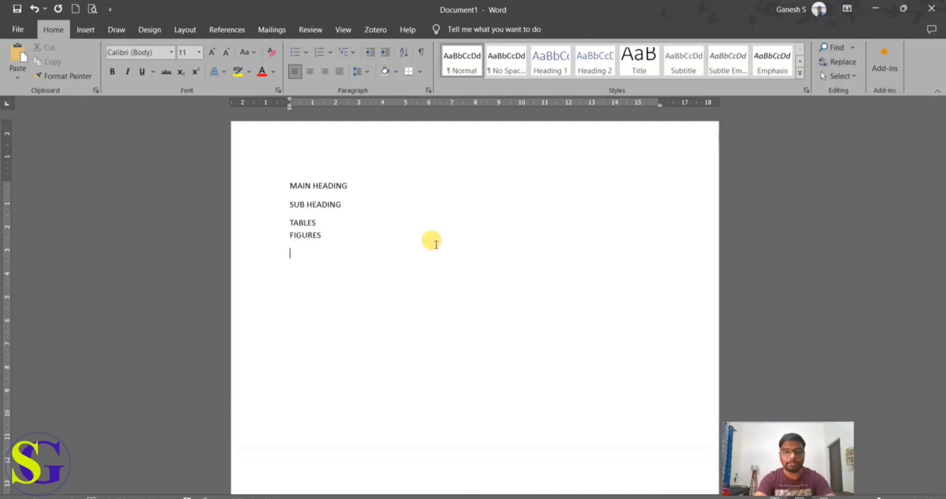
text(PARA)
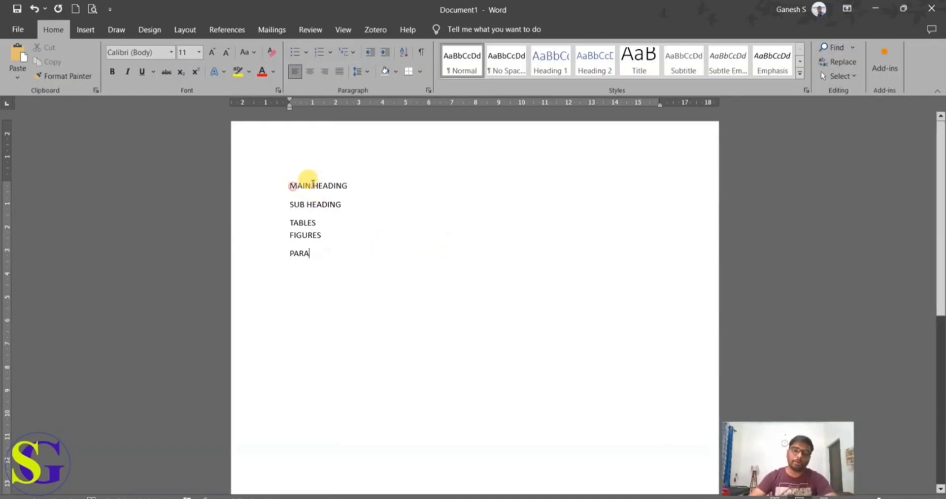
Step: With the MAIN HEADING line selected, modify the Heading 1 style to Times New Roman, 12 pt, with Automatic font color
triple_click(306, 186)
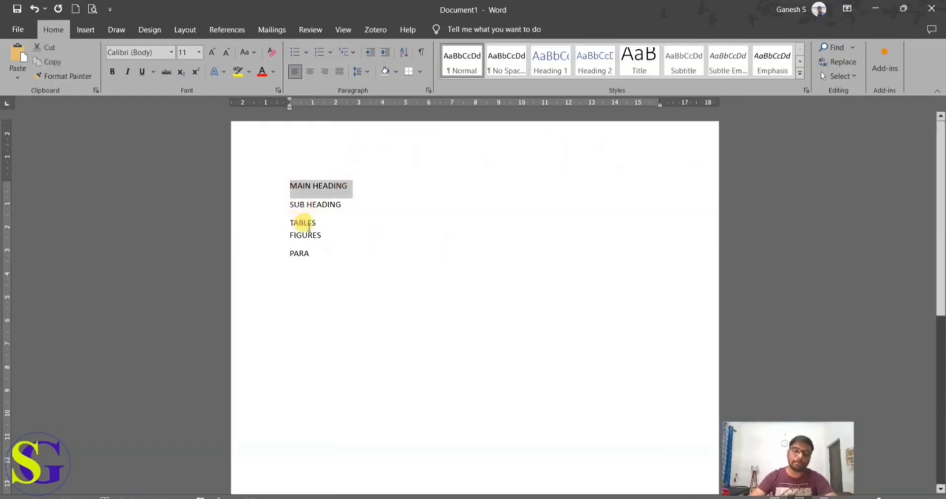
click(346, 225)
triple_click(290, 186)
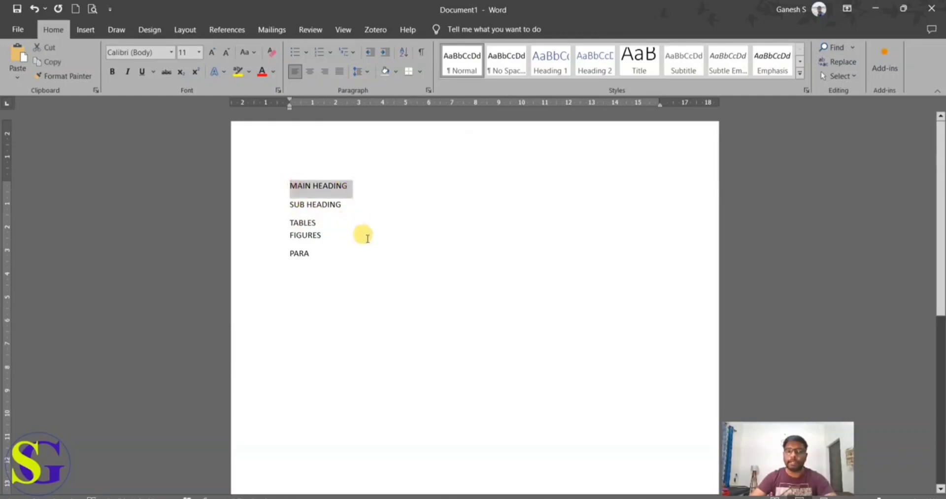
click(554, 71)
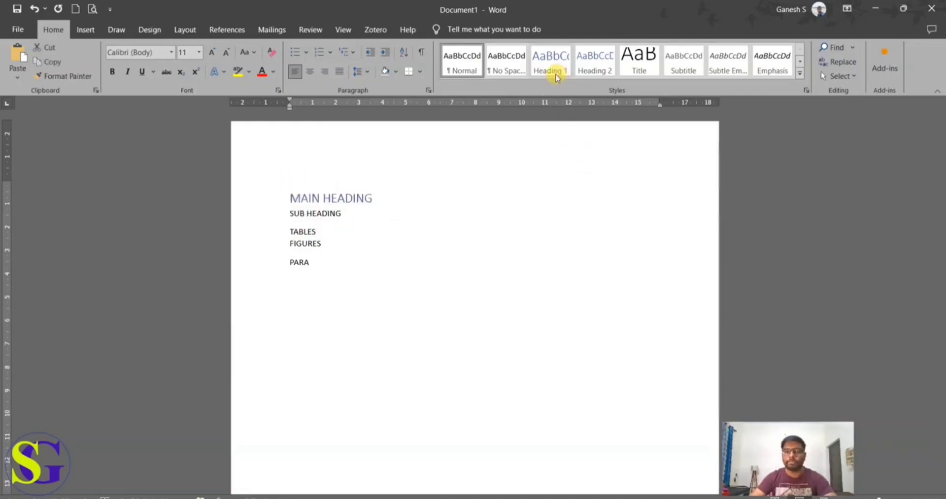
right_click(552, 73)
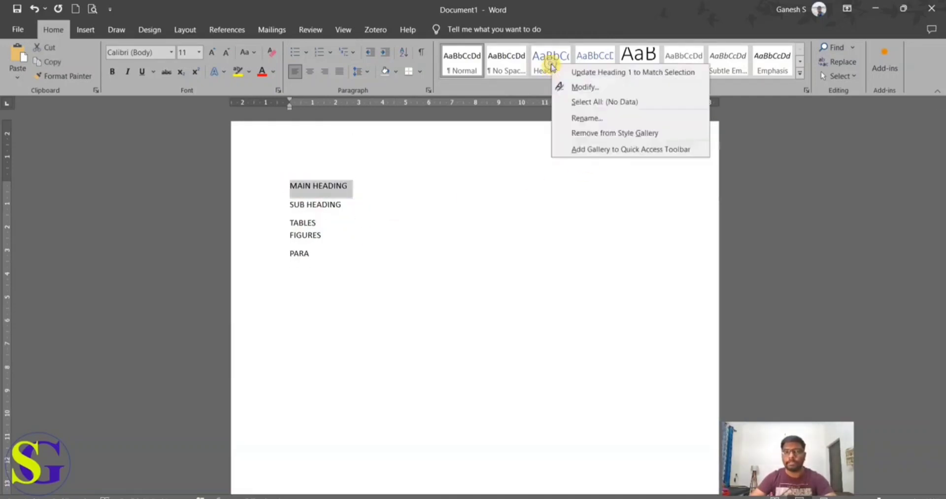
click(583, 87)
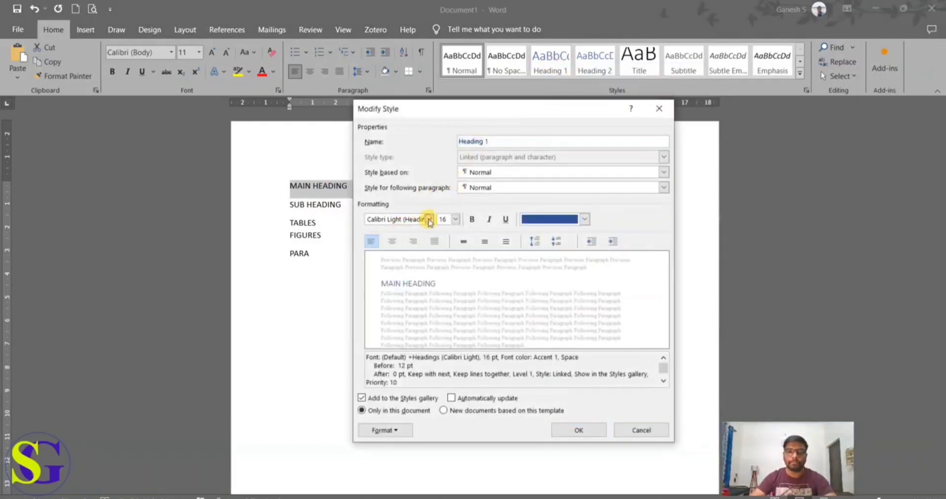
click(429, 219)
click(416, 261)
click(455, 220)
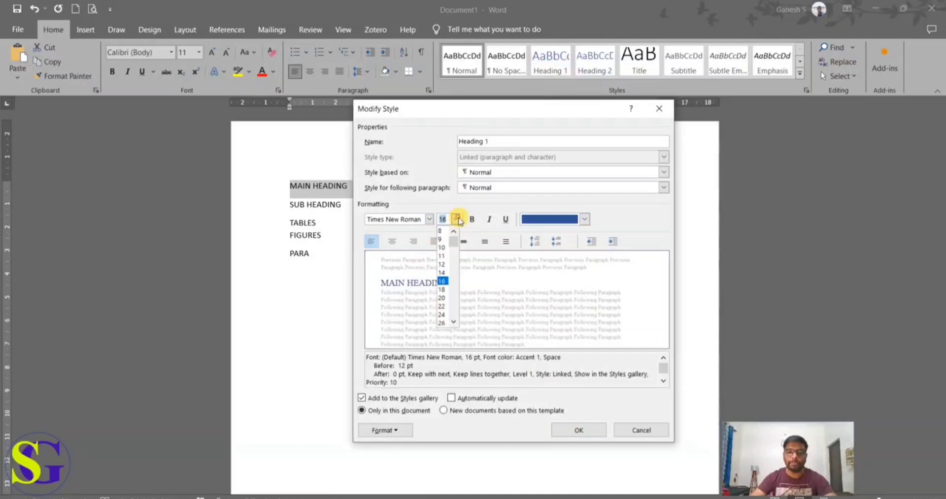
click(443, 265)
click(534, 219)
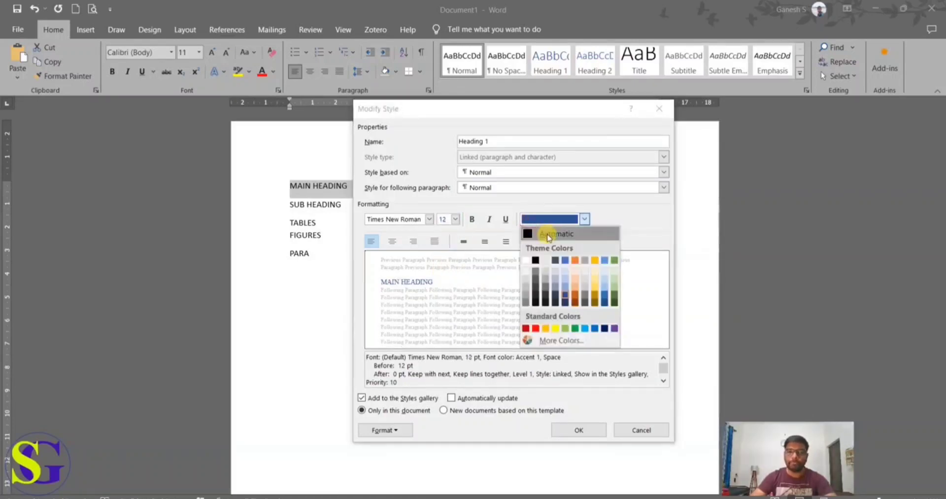
click(545, 234)
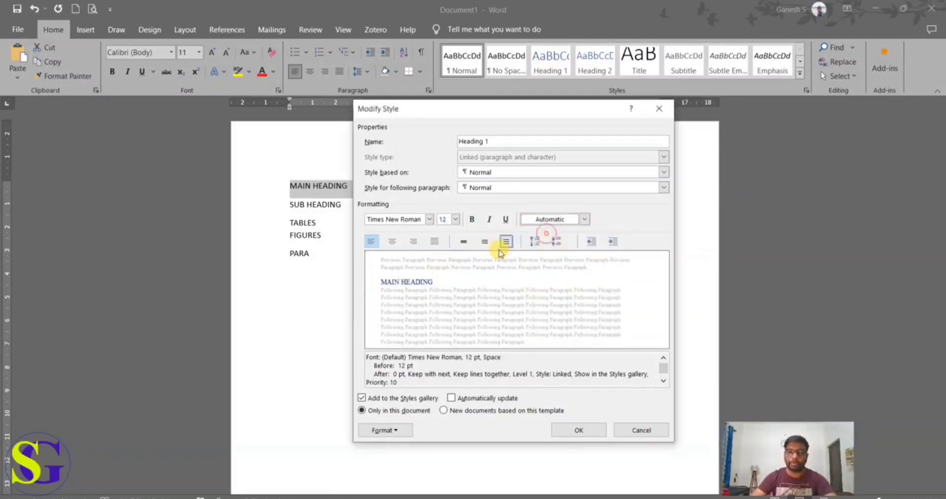
Step: In the Heading 1 style's detailed font settings, enable All caps and set the font style to Bold
click(385, 431)
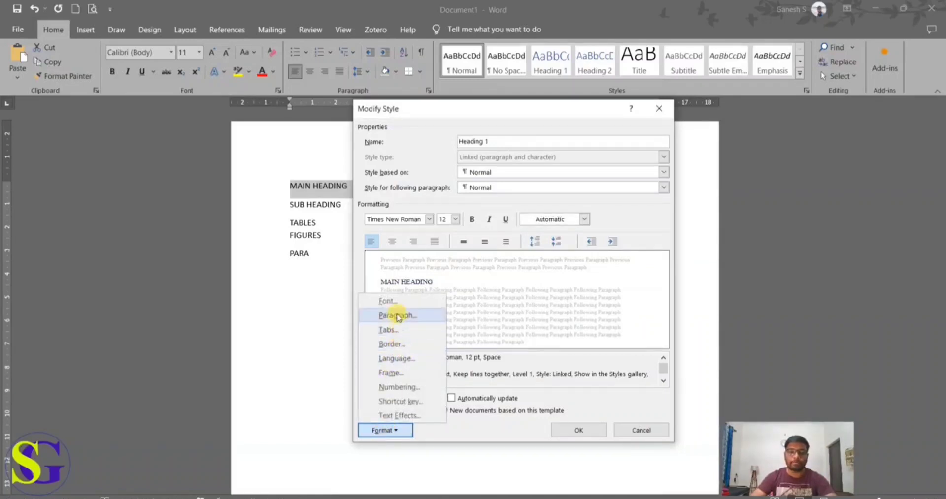
click(397, 306)
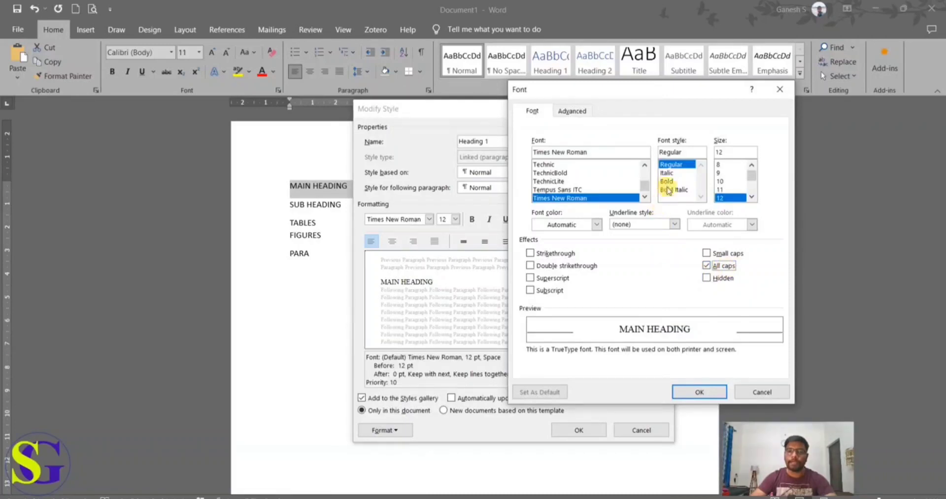
click(665, 182)
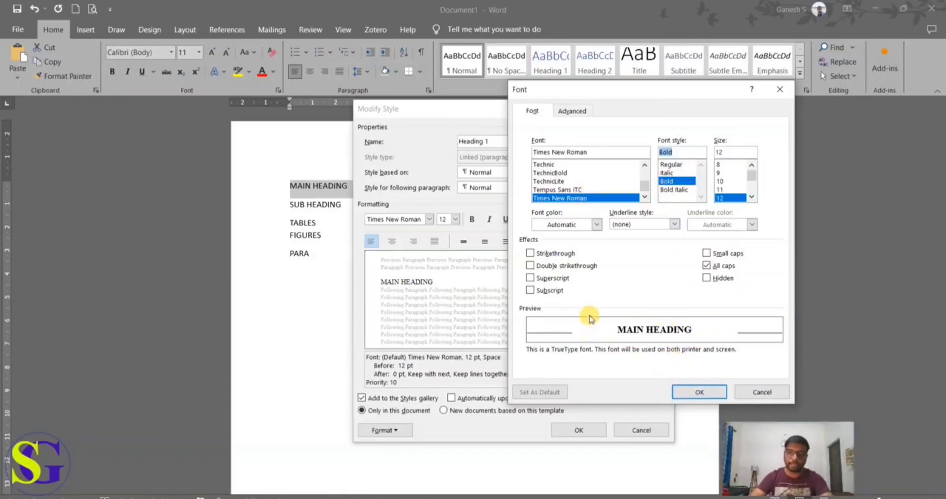
Step: Try a single underline for the Heading 1 font and reset the underline style to none
click(674, 224)
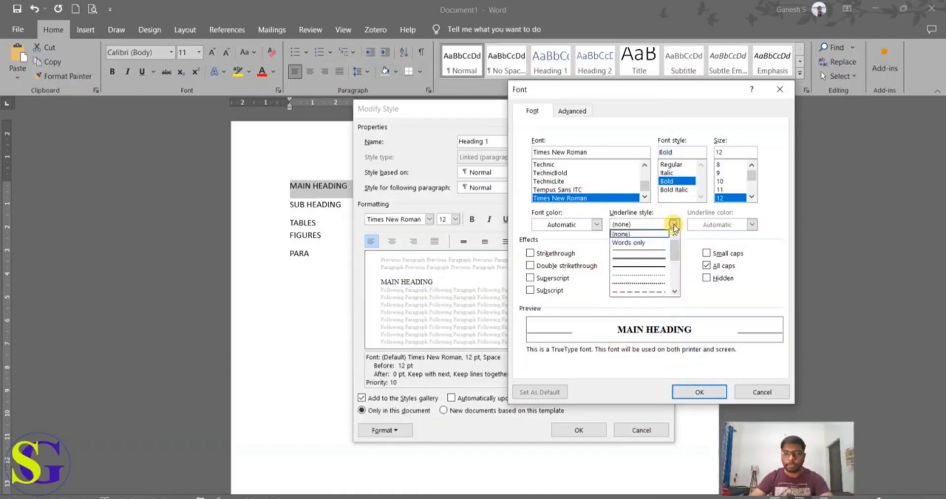
click(649, 251)
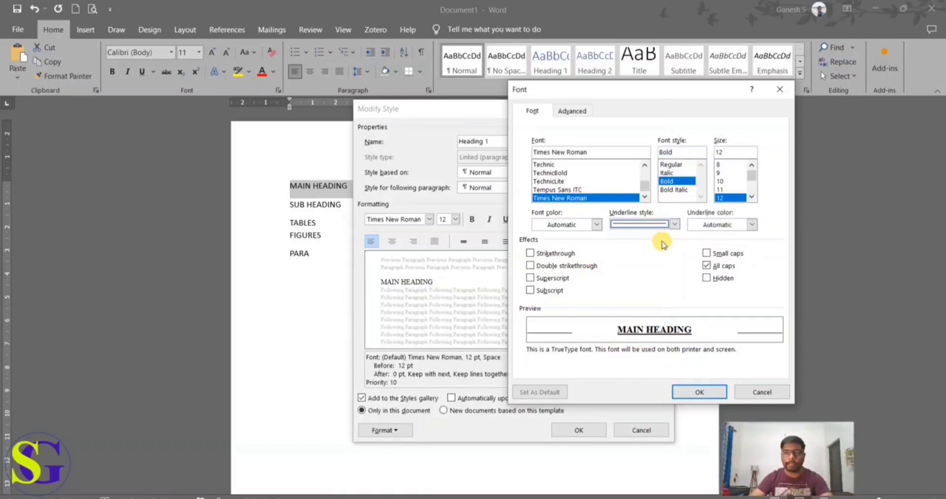
click(674, 224)
click(657, 235)
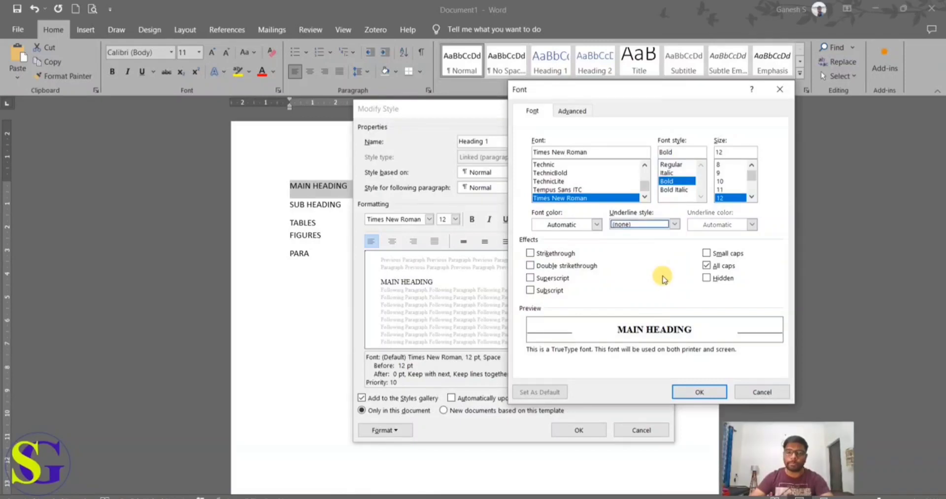
Step: Confirm the Heading 1 style changes and apply the style to the MAIN HEADING line
click(694, 393)
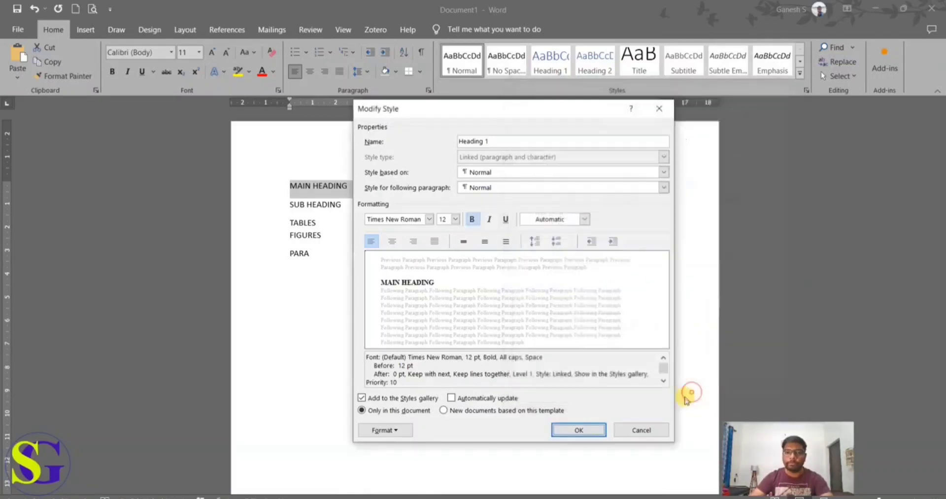
click(578, 431)
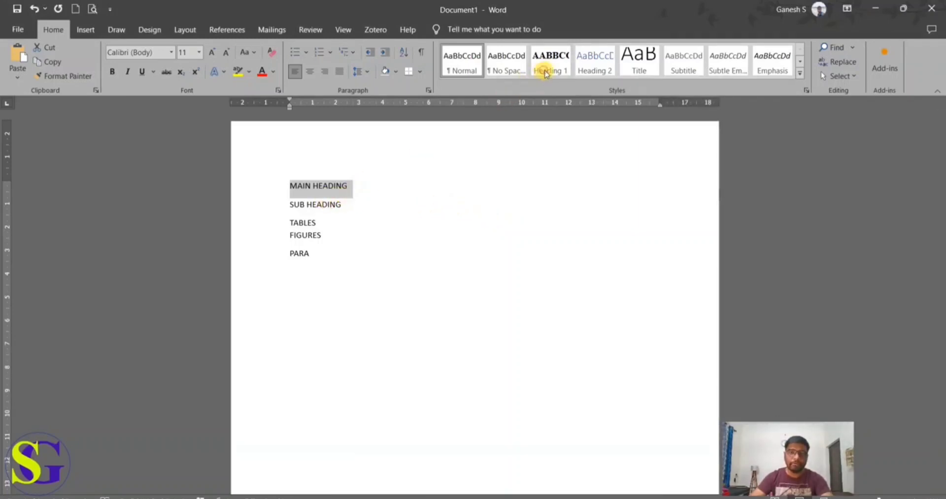
click(544, 73)
click(404, 221)
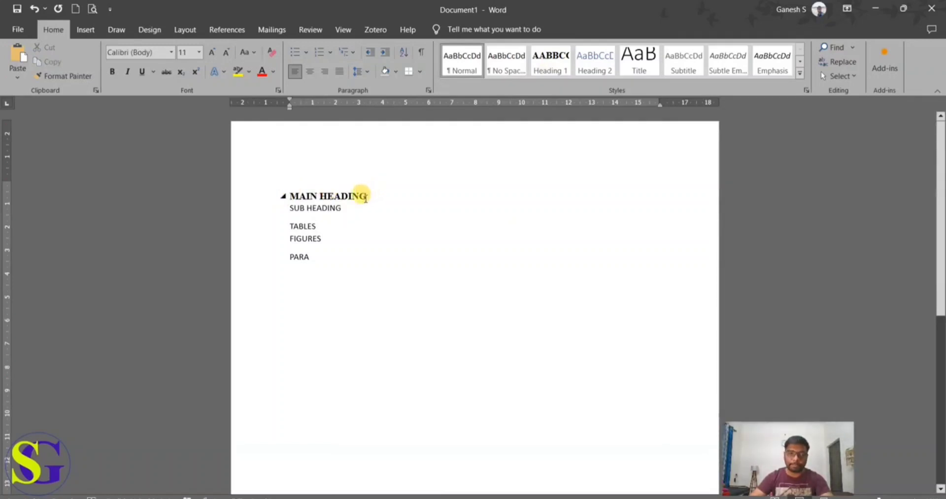
Step: Replace the SUB HEADING line with the text "Introduction"
drag(342, 208, 289, 208)
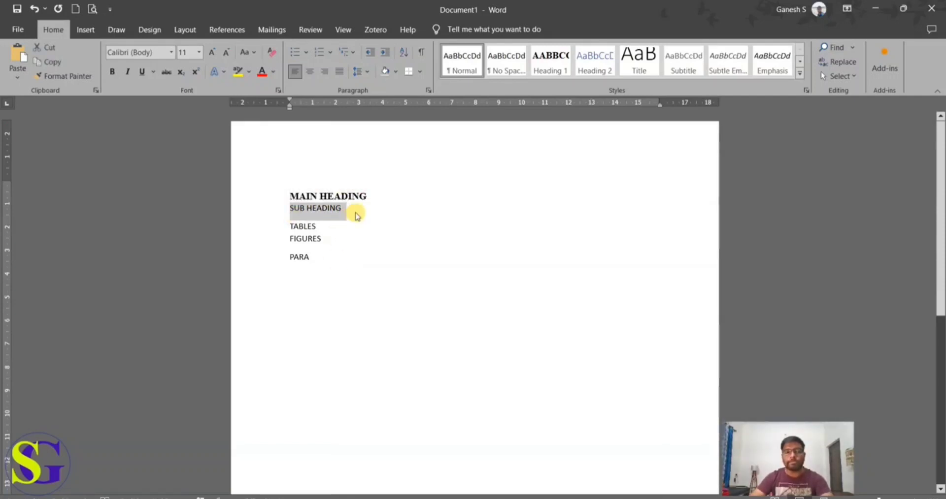
click(354, 213)
drag(353, 212, 285, 210)
key(BackSpace)
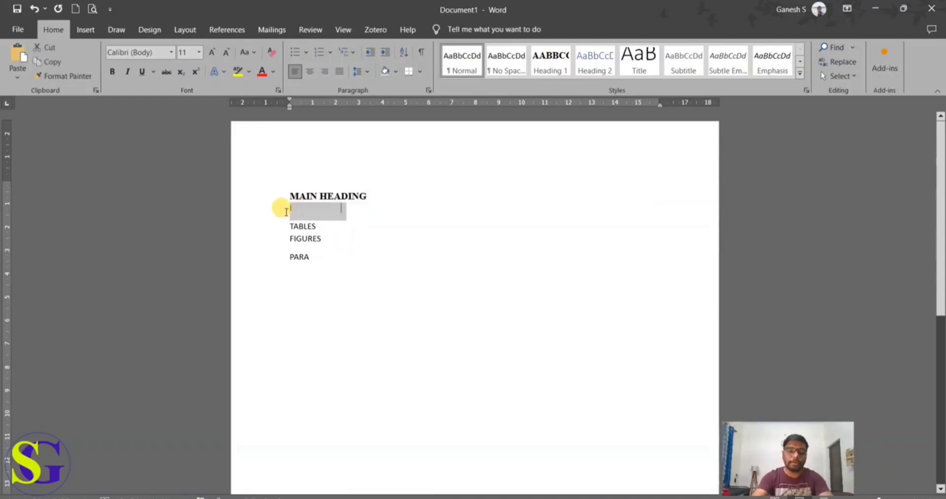
text(Introduction)
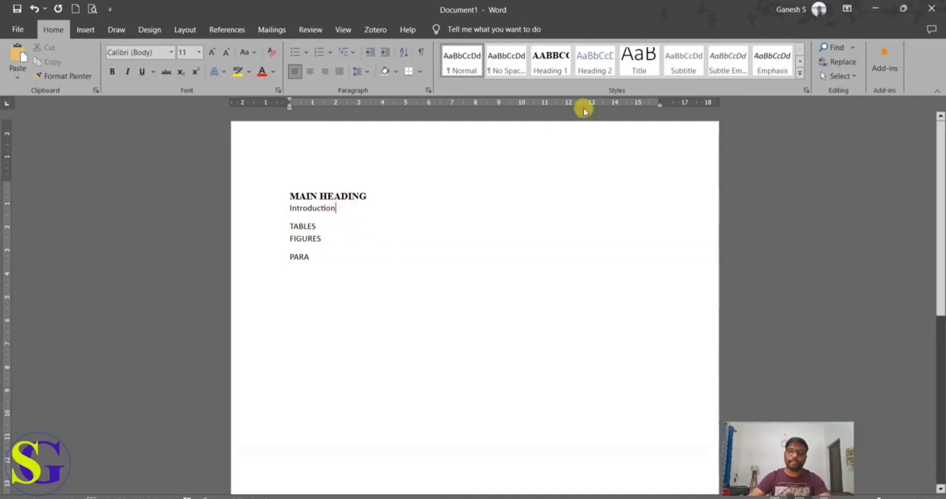
Step: Modify the Heading 2 style to Times New Roman, 12 pt, Automatic font color and justified alignment
click(609, 73)
right_click(609, 74)
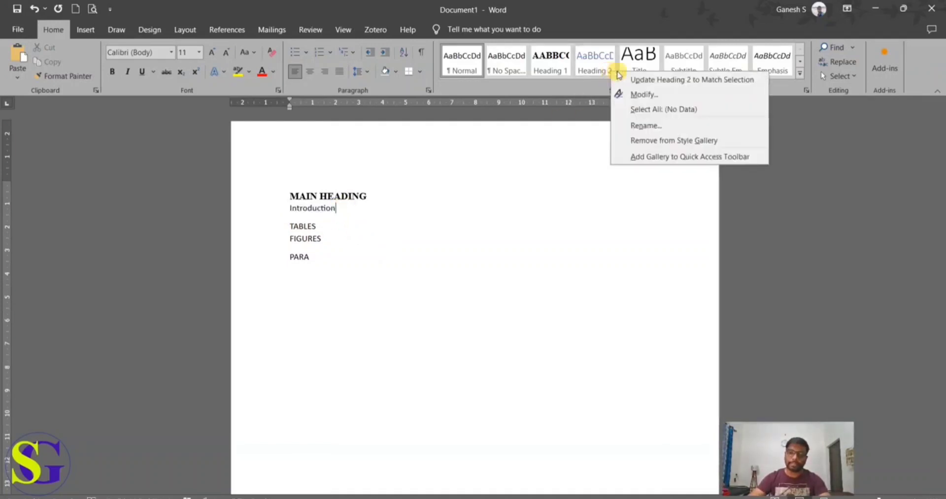
click(631, 93)
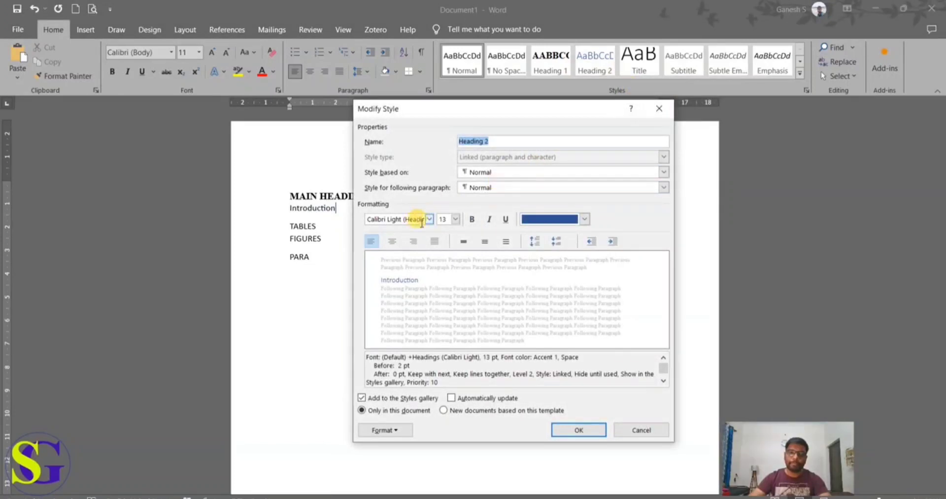
click(429, 219)
click(409, 263)
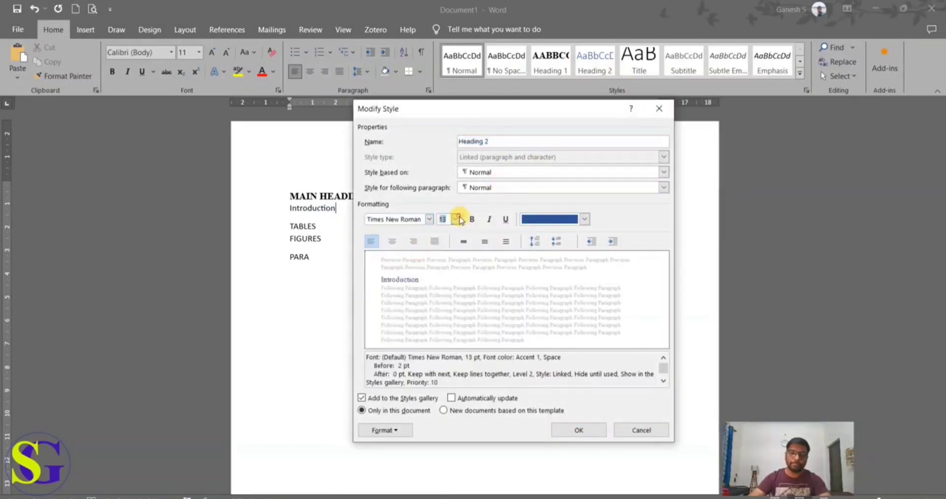
click(455, 220)
click(443, 264)
click(549, 219)
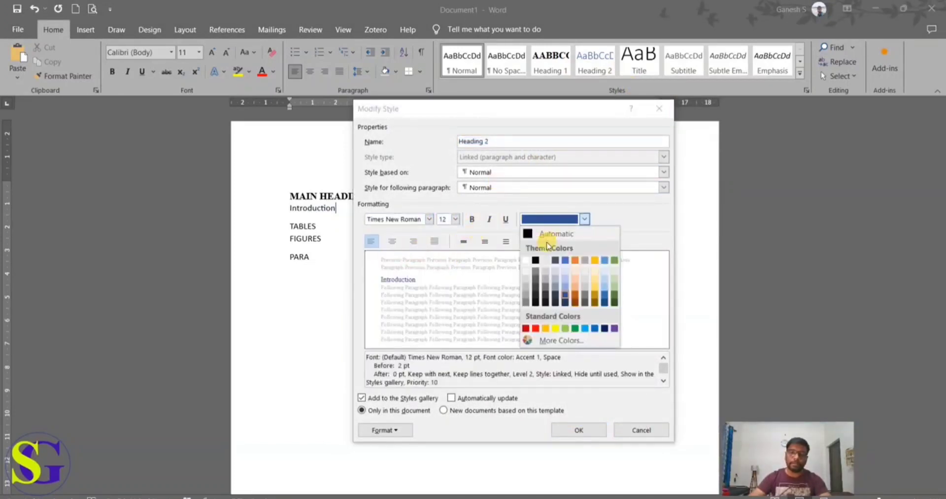
click(548, 233)
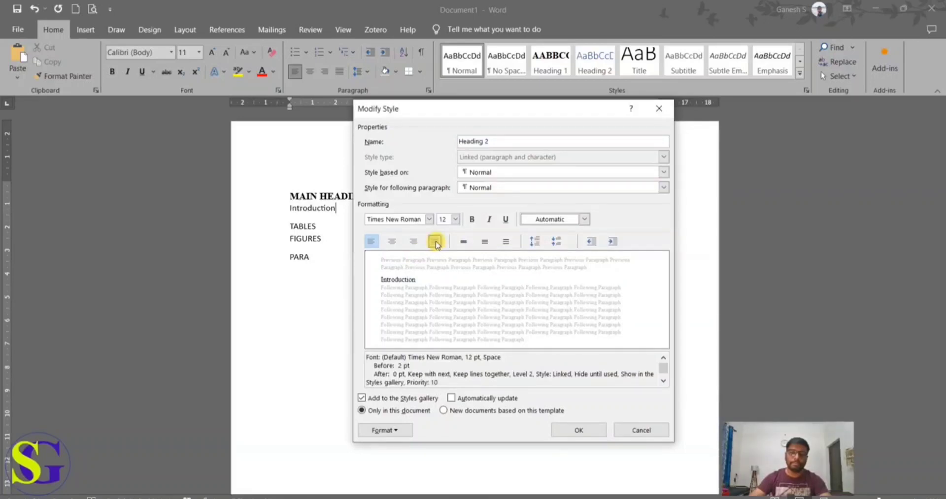
click(435, 243)
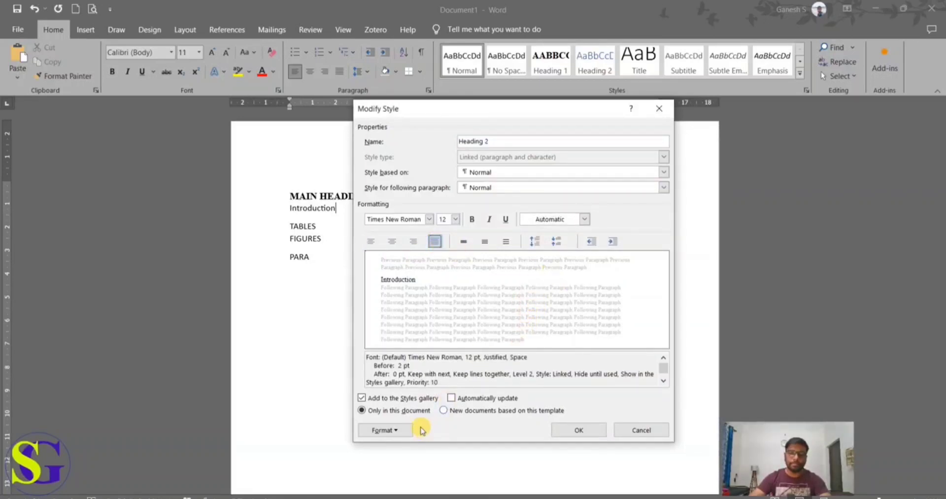
Step: Review the Heading 2 style's detailed font settings and confirm the style changes
click(393, 431)
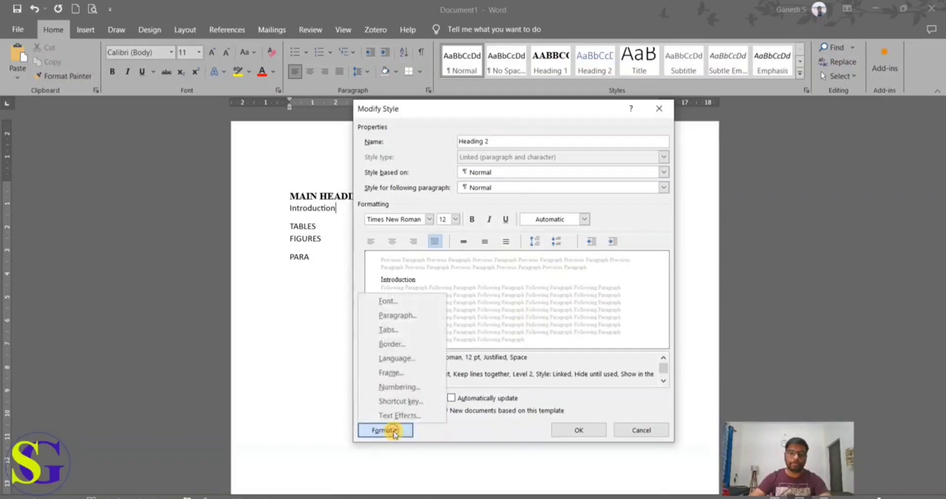
click(408, 303)
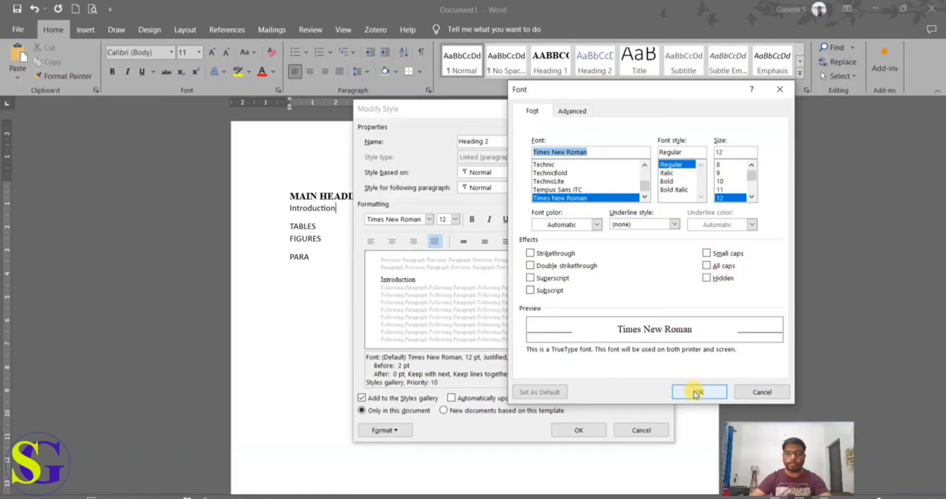
click(696, 393)
click(579, 429)
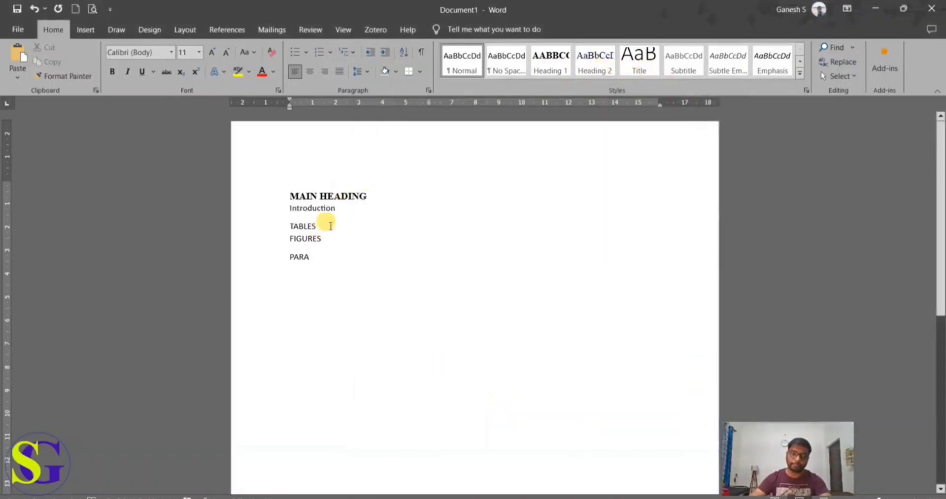
Step: Apply the Heading 2 style to the Introduction line
click(274, 206)
click(594, 64)
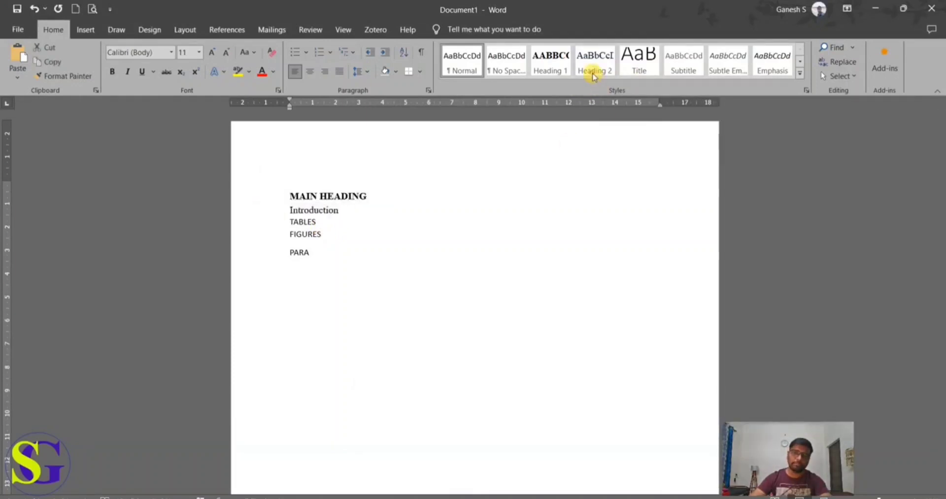
click(594, 69)
click(398, 214)
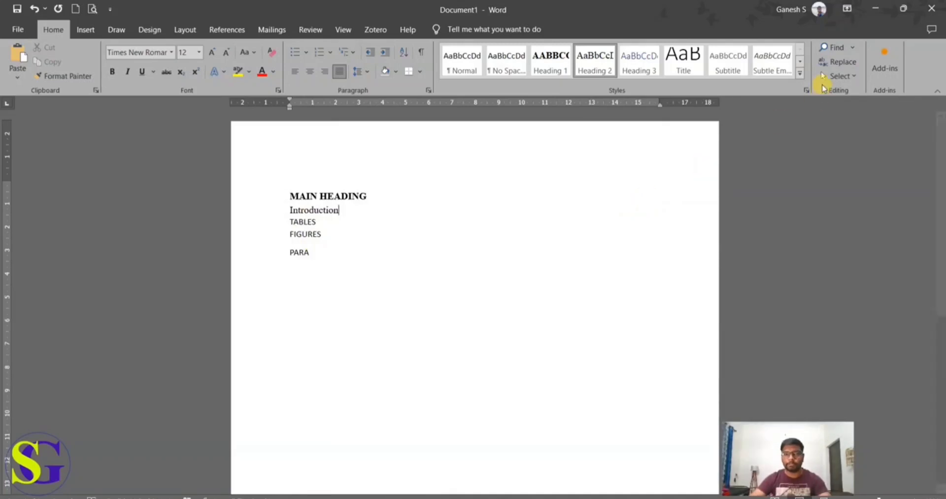
Step: Create a new style named Tables, based on Heading 2, with Times New Roman at 12 pt
click(800, 74)
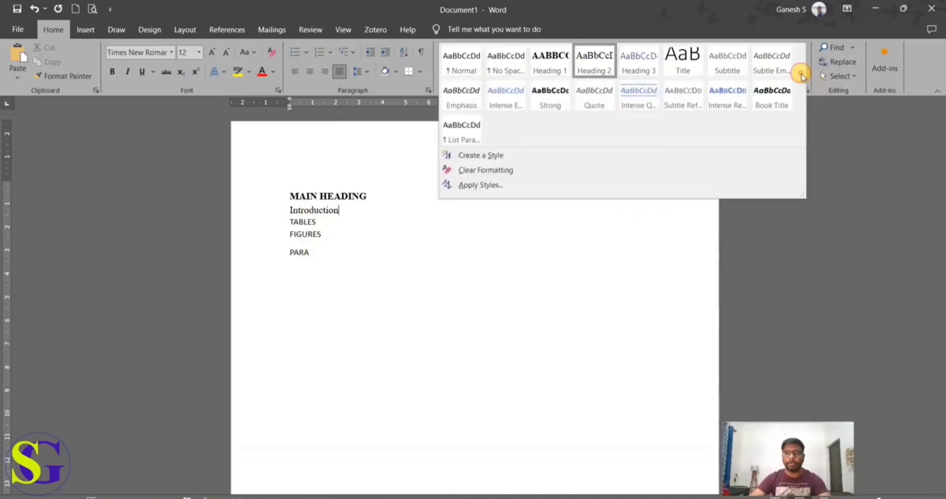
click(506, 159)
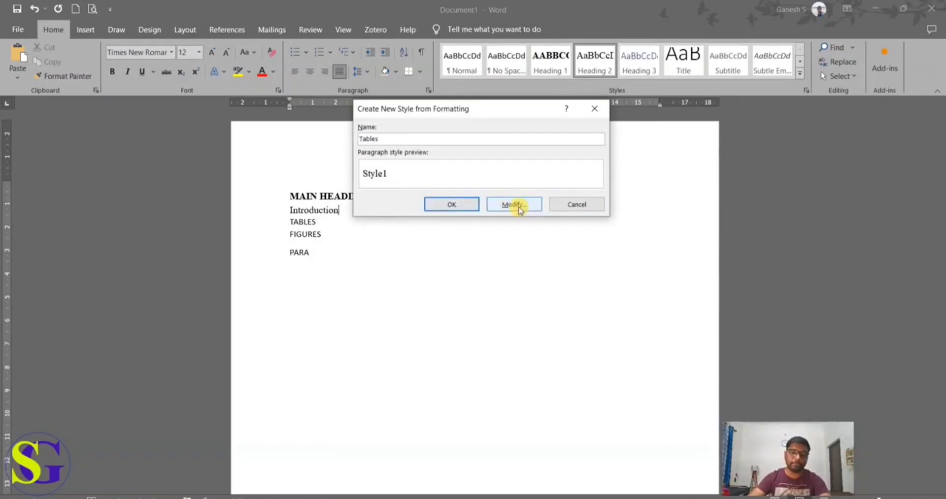
click(513, 204)
click(428, 220)
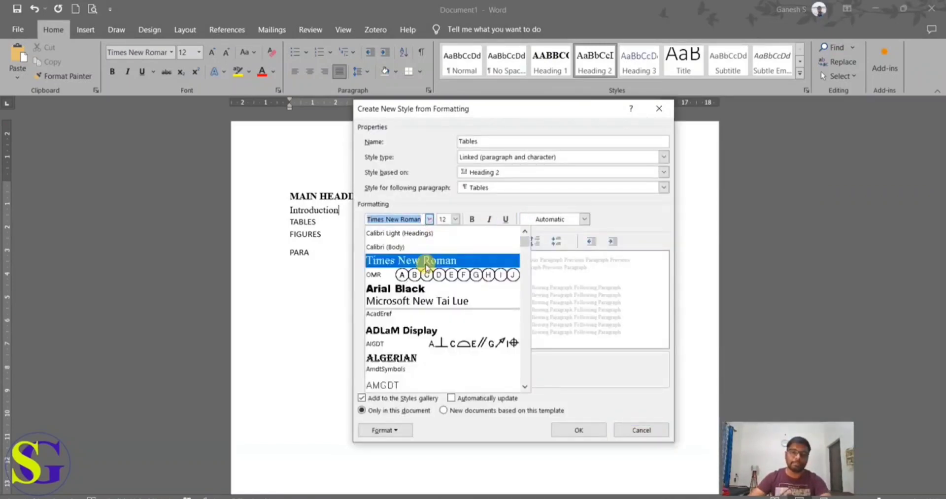
click(427, 266)
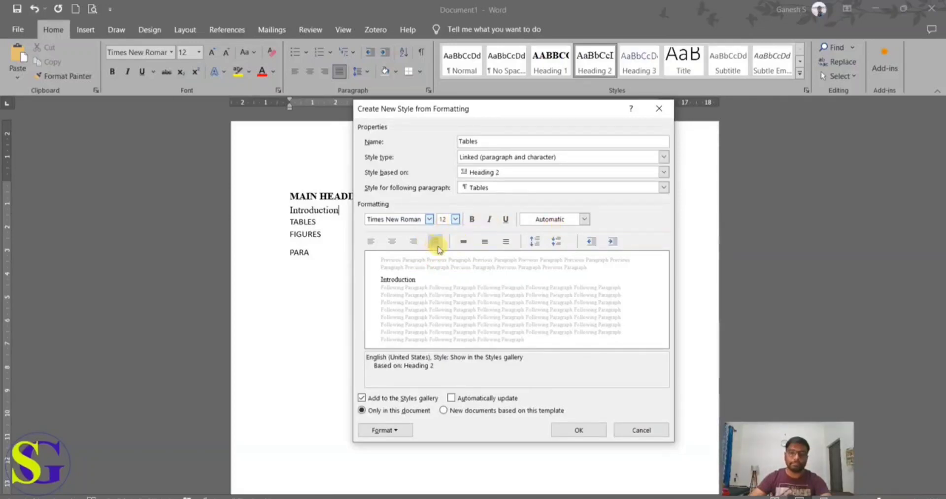
click(576, 431)
Step: Apply the Tables style to the TABLES line and rewrite its text as "Tables"
double_click(318, 224)
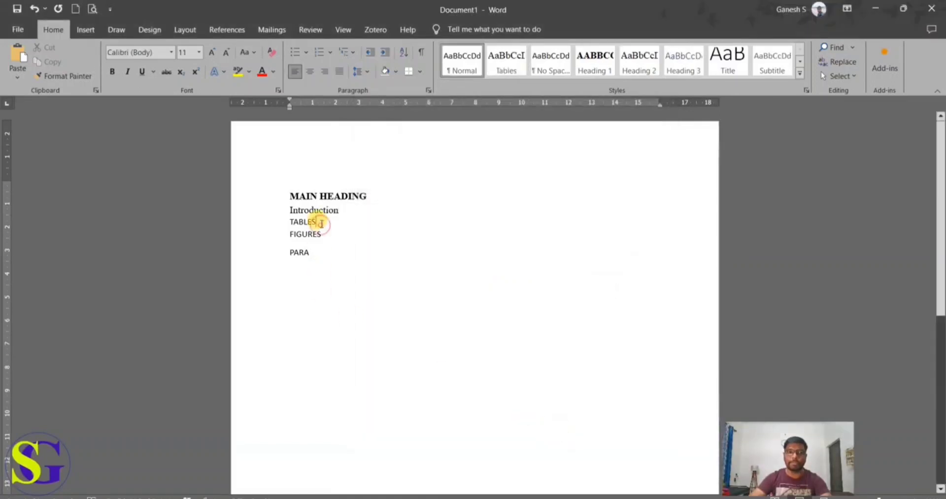
click(498, 70)
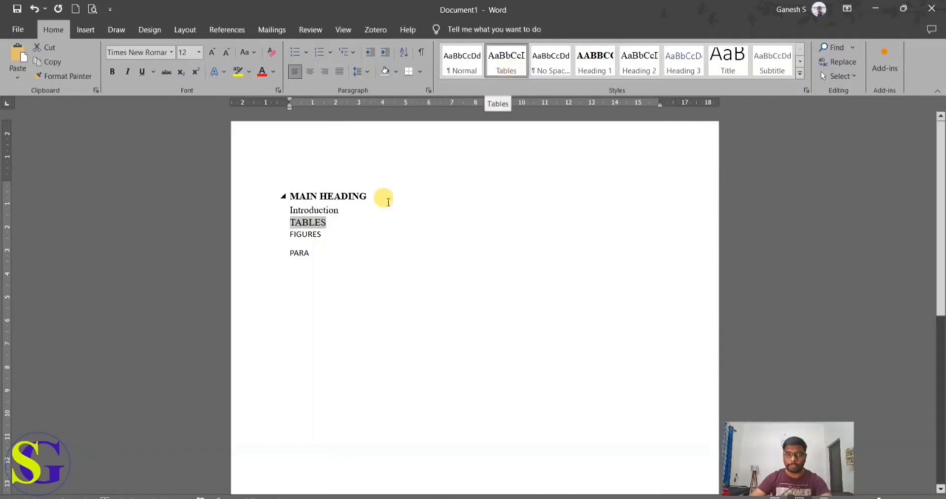
drag(334, 227, 284, 227)
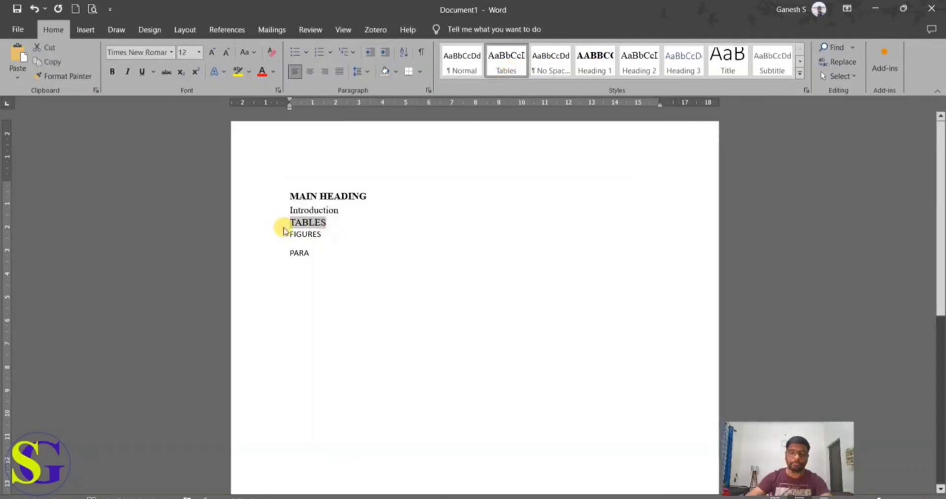
text(Tables)
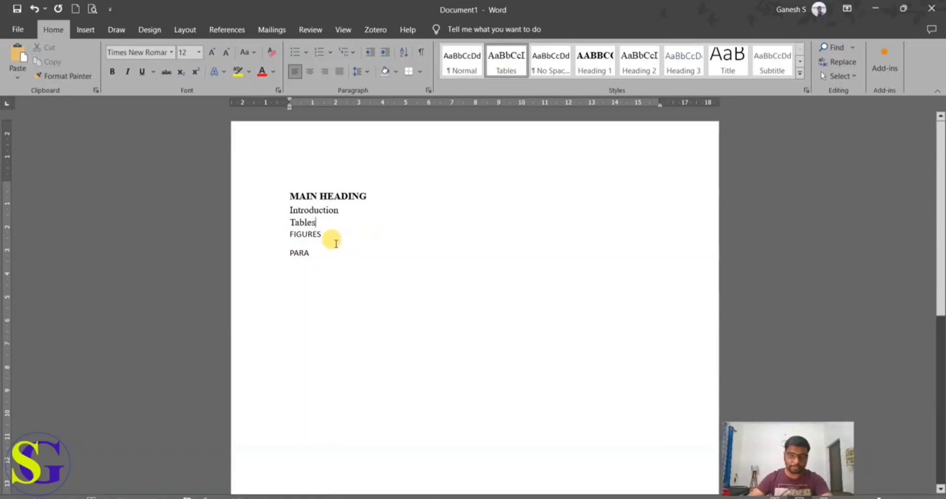
Step: Start a new style from the FIGURES line and name it Figures
drag(330, 235, 272, 245)
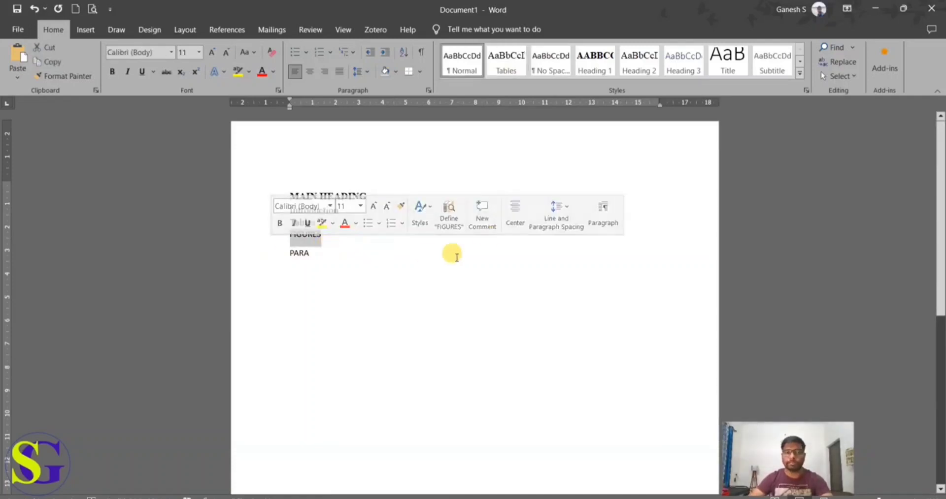
click(799, 73)
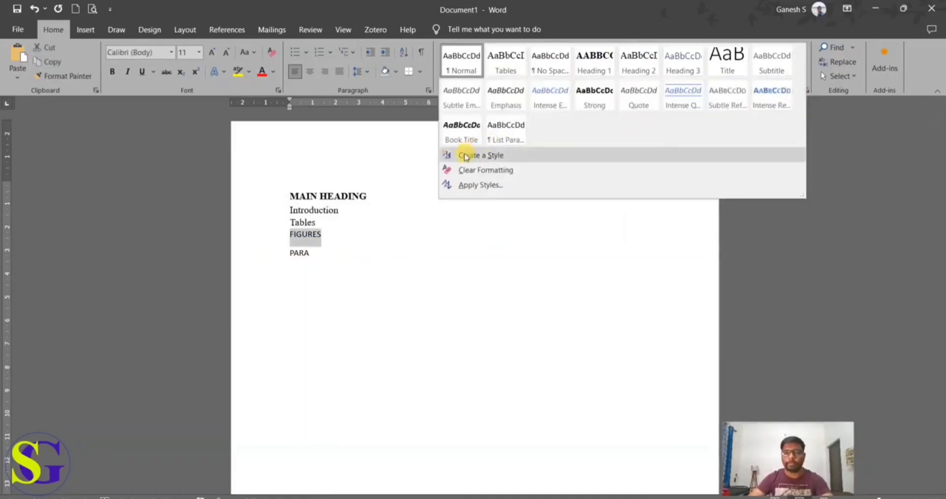
click(460, 155)
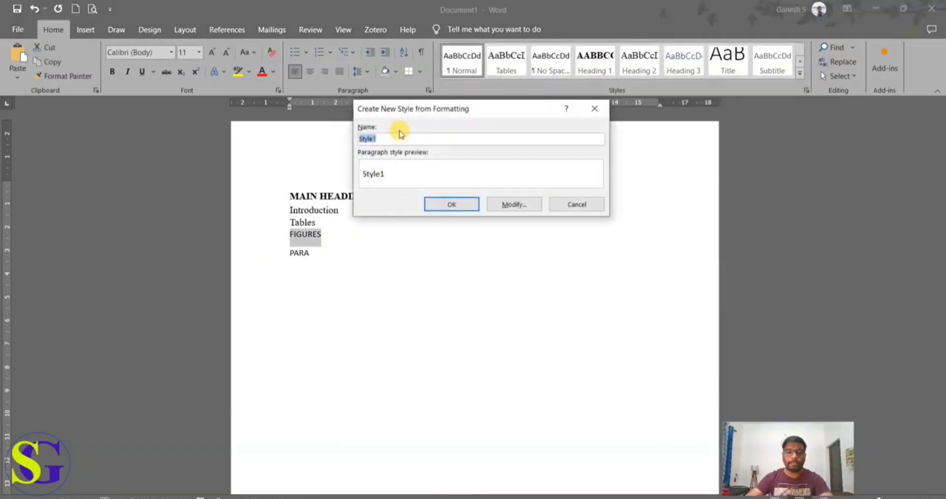
text(Figures)
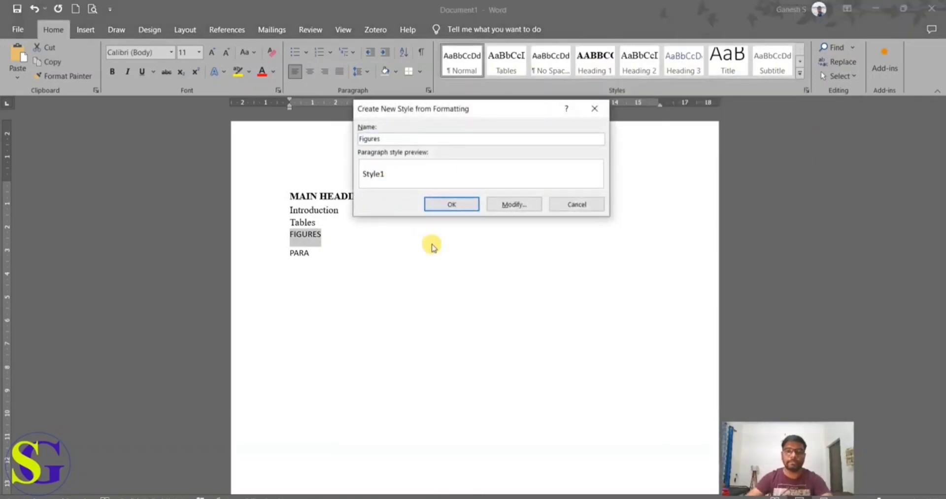
Step: Format the new Figures style with Times New Roman, 12 pt and justified alignment, and confirm it
click(514, 204)
click(423, 219)
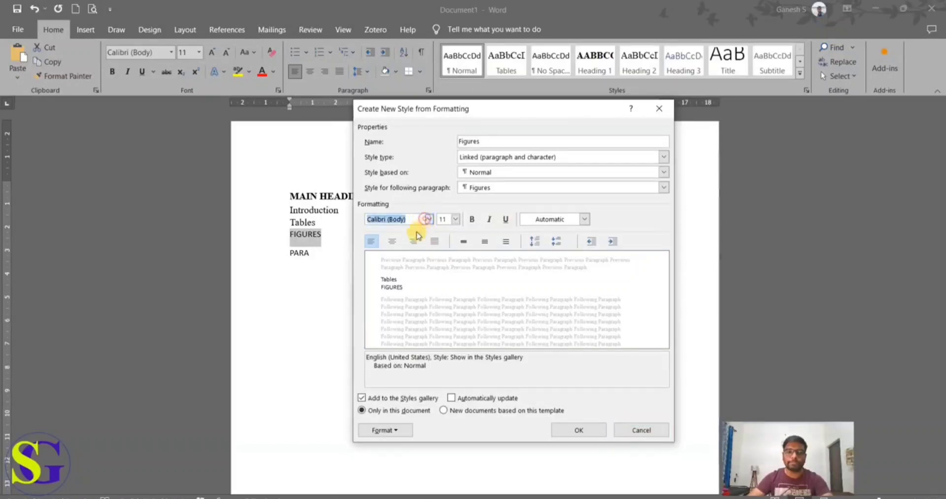
click(428, 220)
click(409, 261)
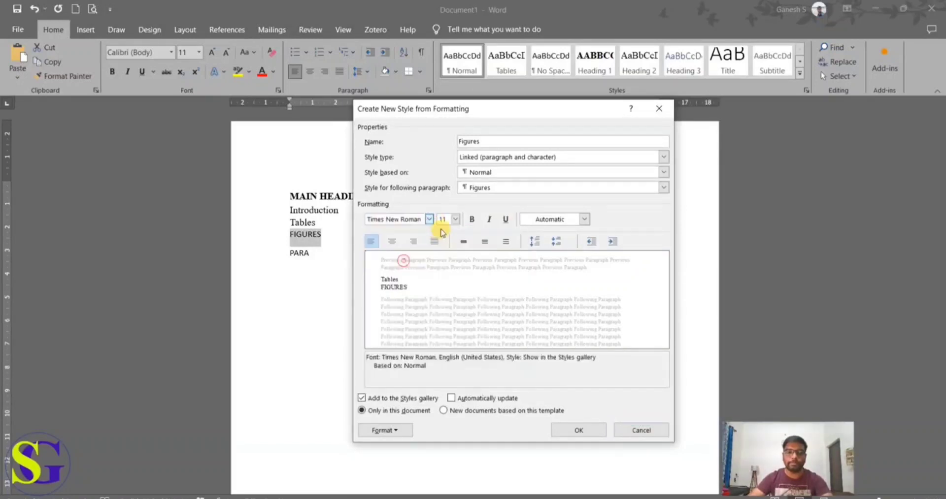
click(454, 219)
click(443, 265)
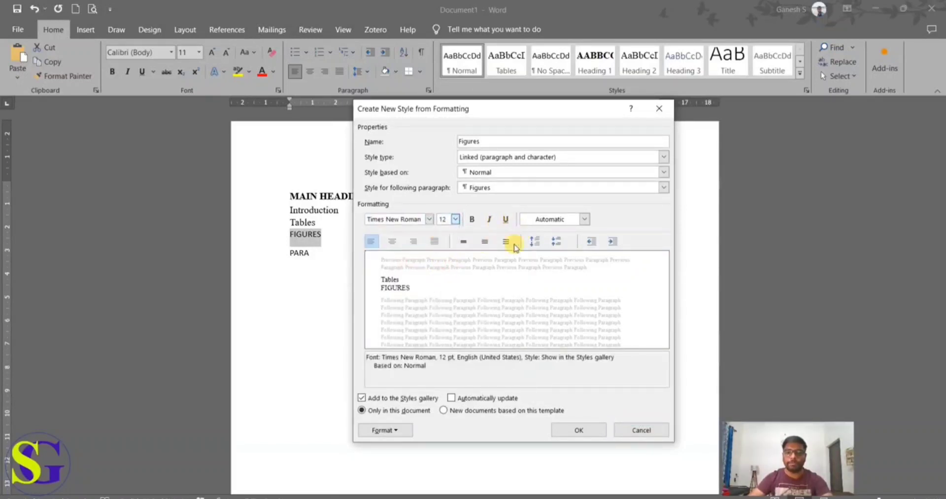
click(438, 243)
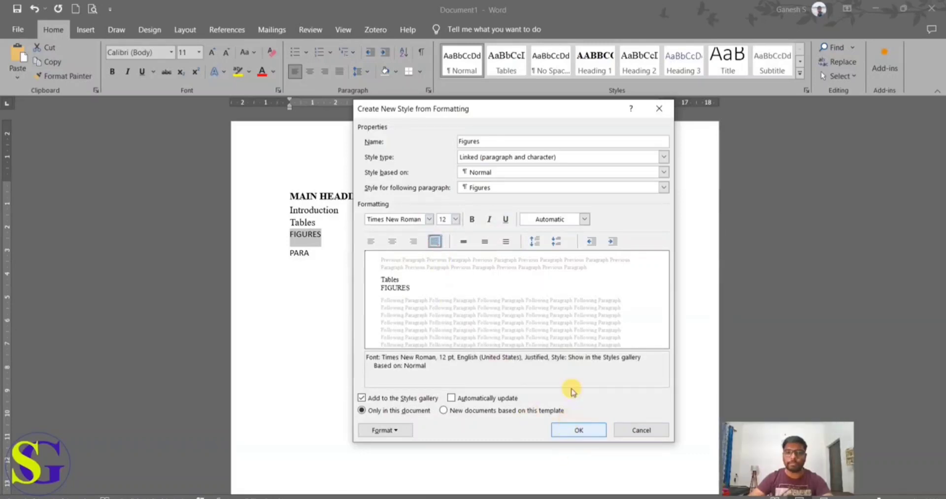
click(571, 434)
Step: Rewrite the FIGURES line as "Figures"
click(319, 266)
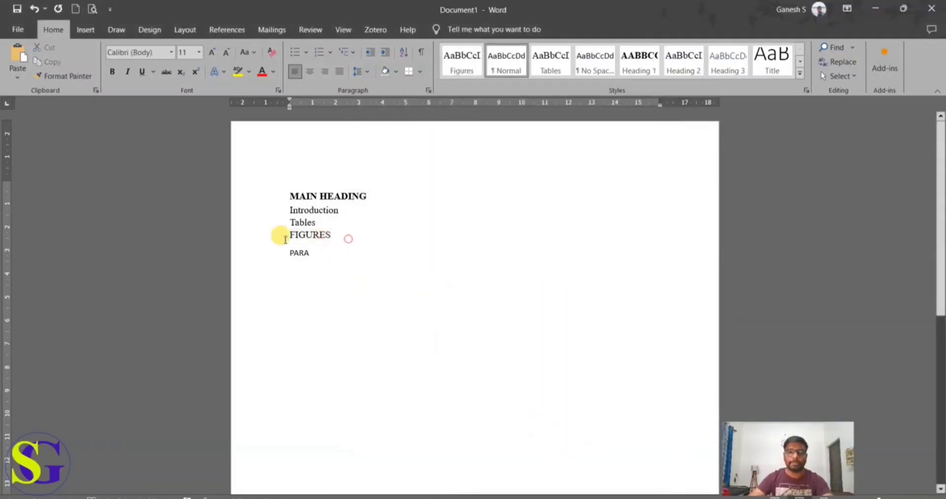
click(256, 243)
text(Figures)
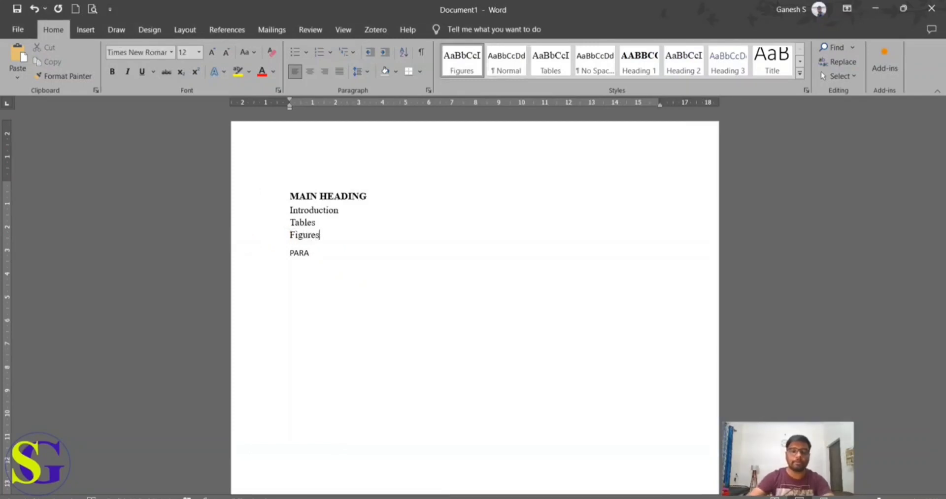
Step: Apply the Figures style to the Introduction line
click(441, 206)
click(470, 66)
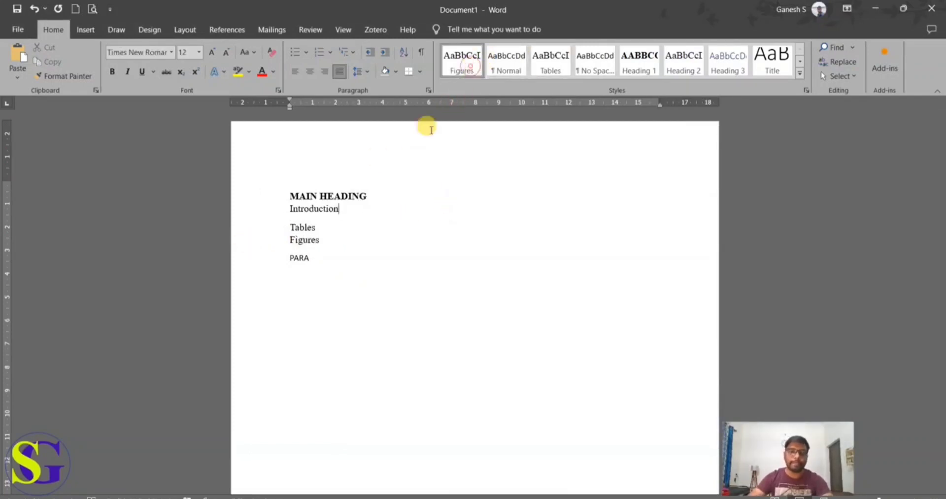
drag(323, 243, 285, 240)
Step: Modify the Normal style for the PARA line to Times New Roman, 12 pt, with justified alignment
click(339, 270)
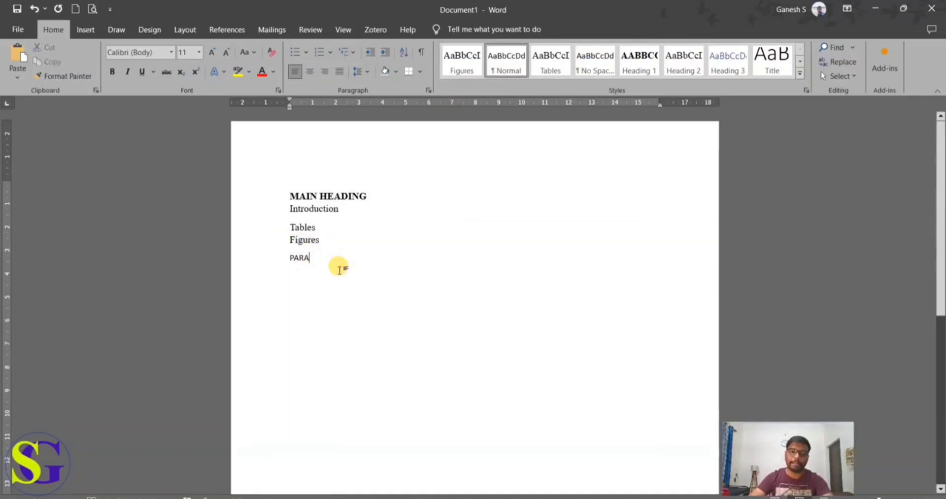
drag(326, 271, 258, 269)
click(312, 276)
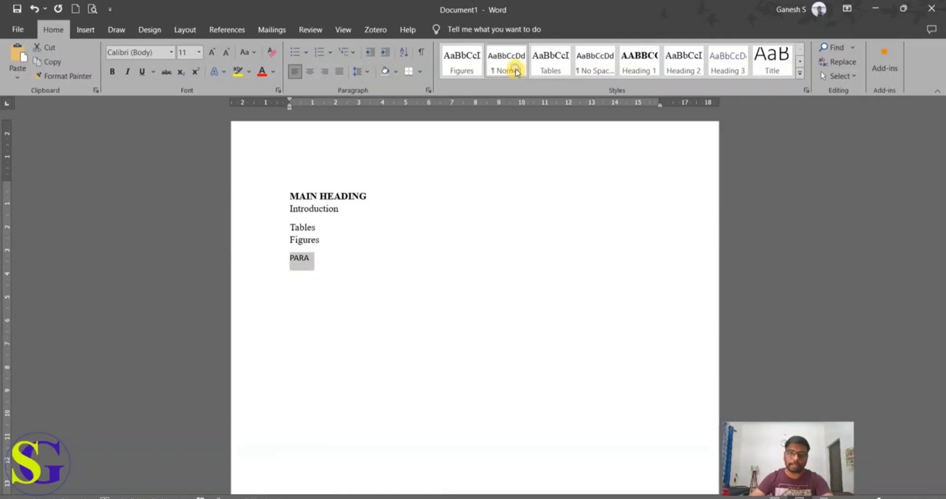
right_click(515, 71)
click(544, 90)
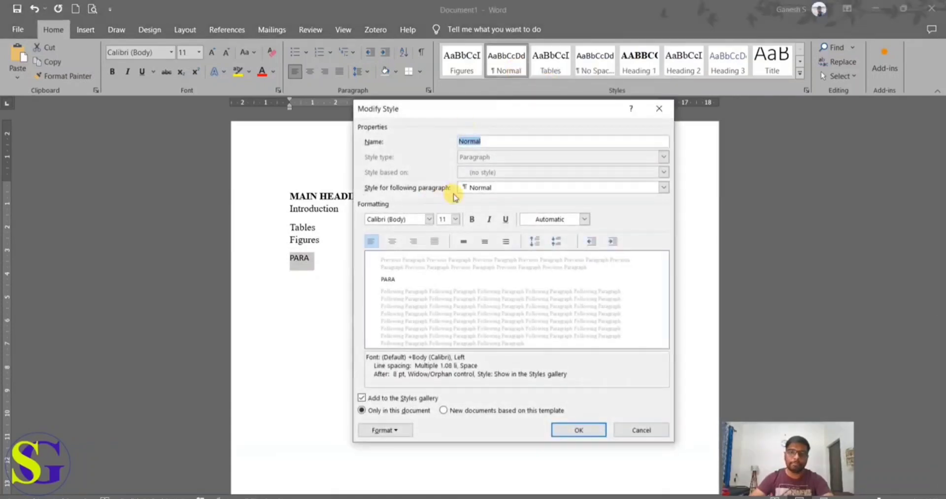
click(429, 219)
click(442, 262)
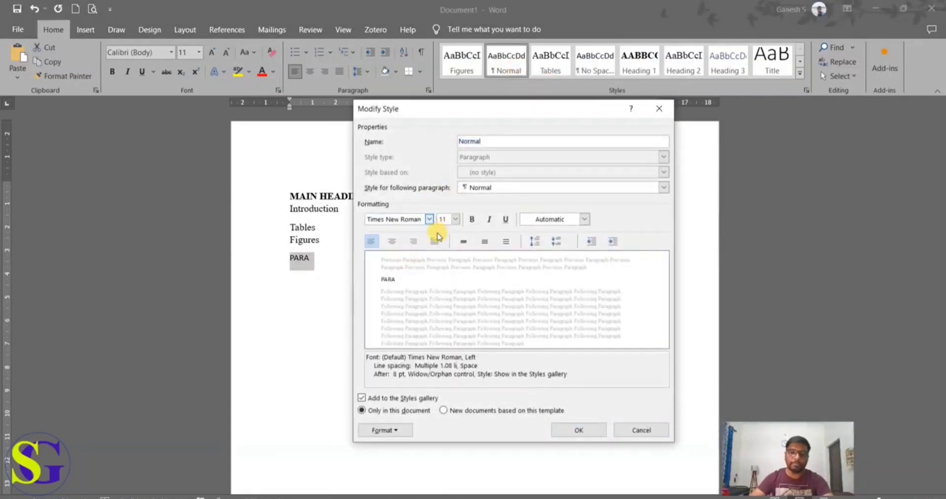
click(435, 242)
click(456, 219)
click(444, 267)
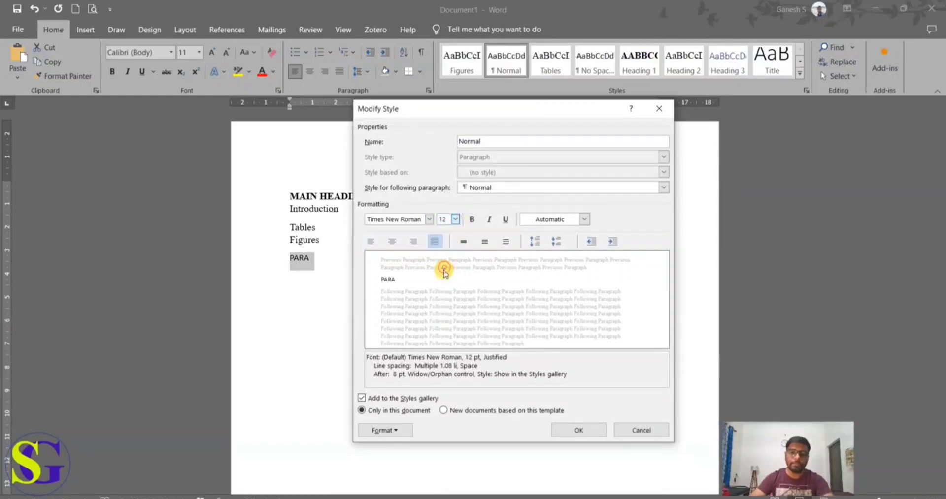
Step: Set the Normal style's line spacing to 1.5 lines and spacing after to 0 pt, keep the automatic font colour, and confirm the style
click(397, 431)
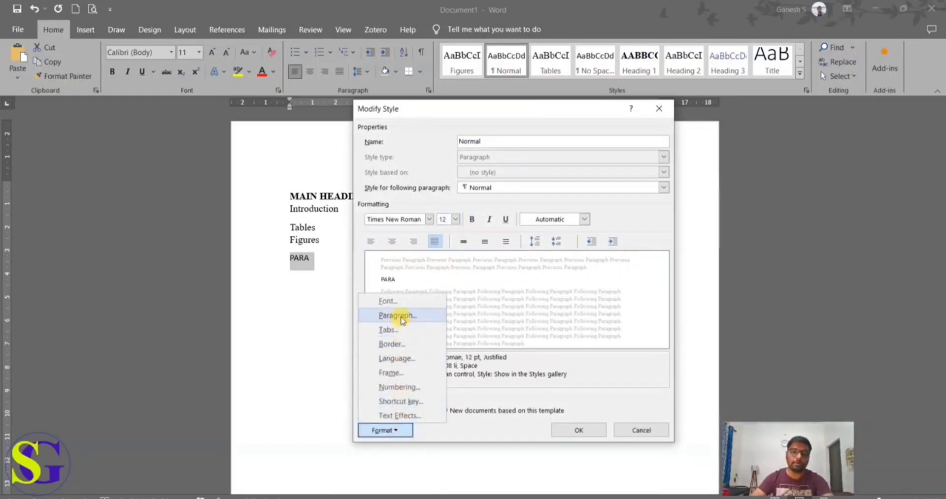
click(394, 316)
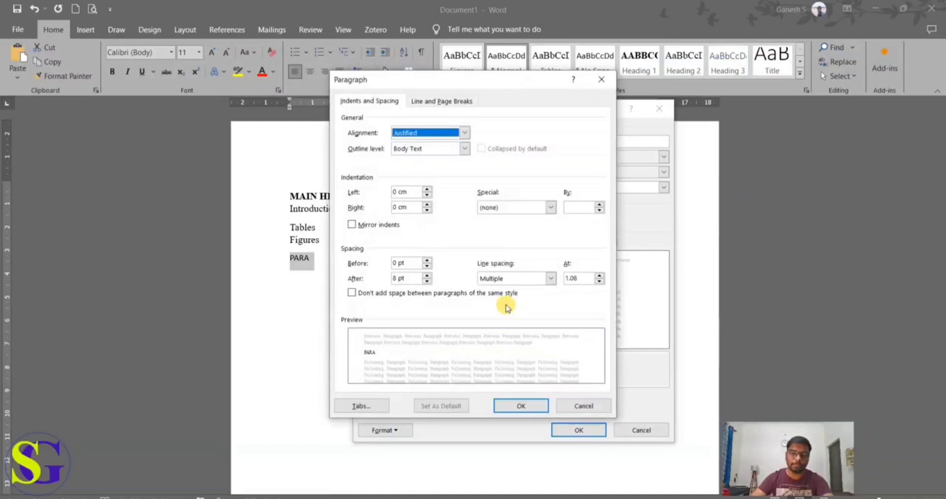
click(515, 279)
click(507, 299)
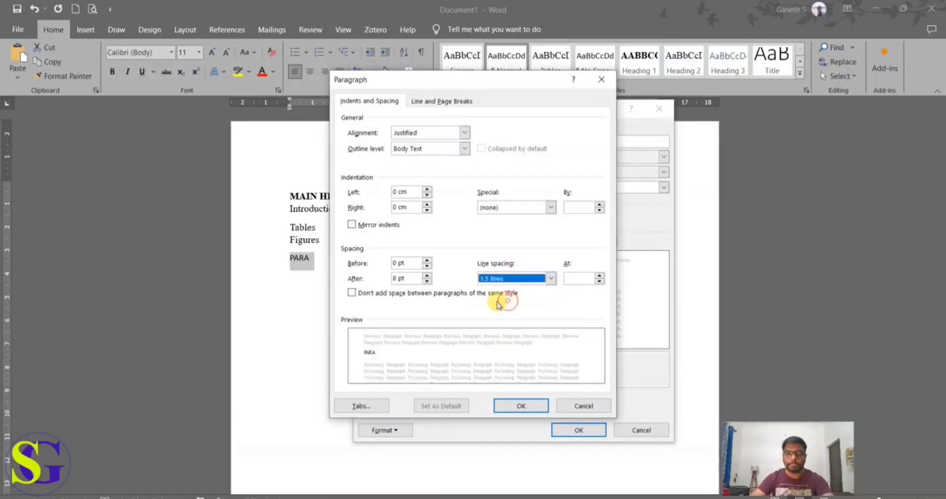
click(427, 281)
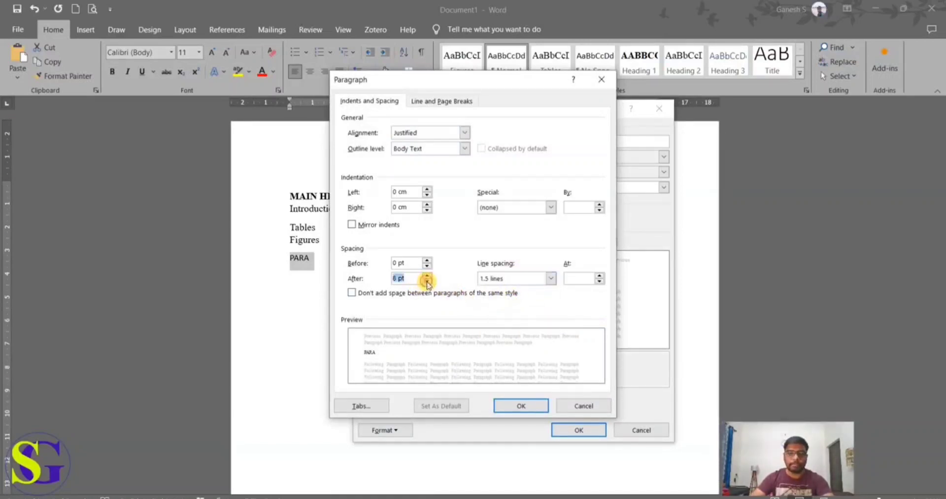
click(426, 282)
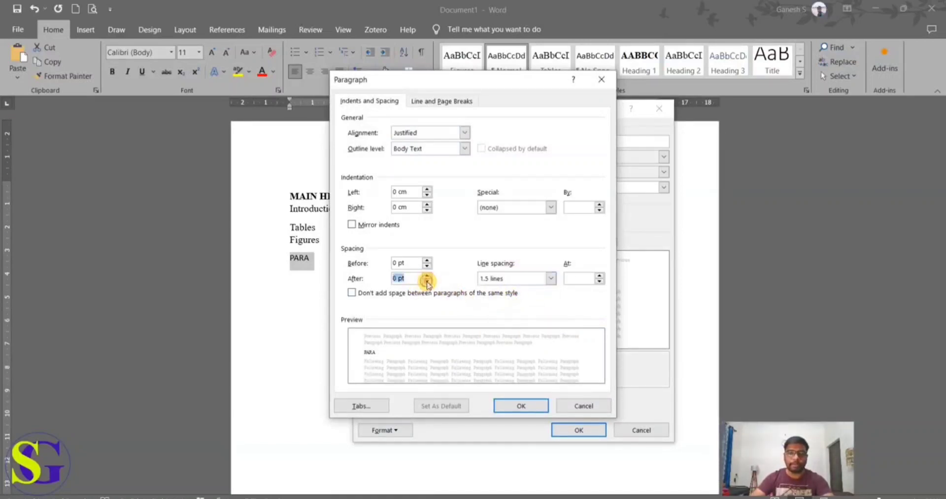
click(507, 407)
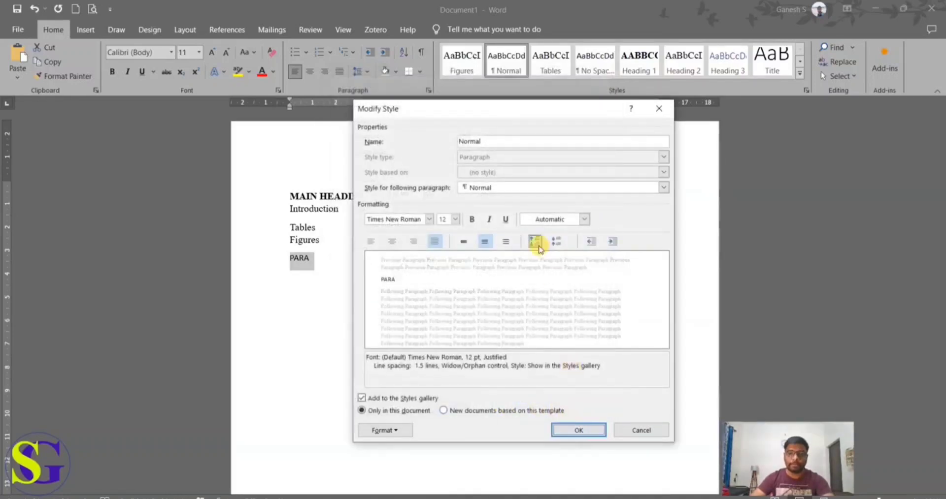
click(545, 219)
click(556, 234)
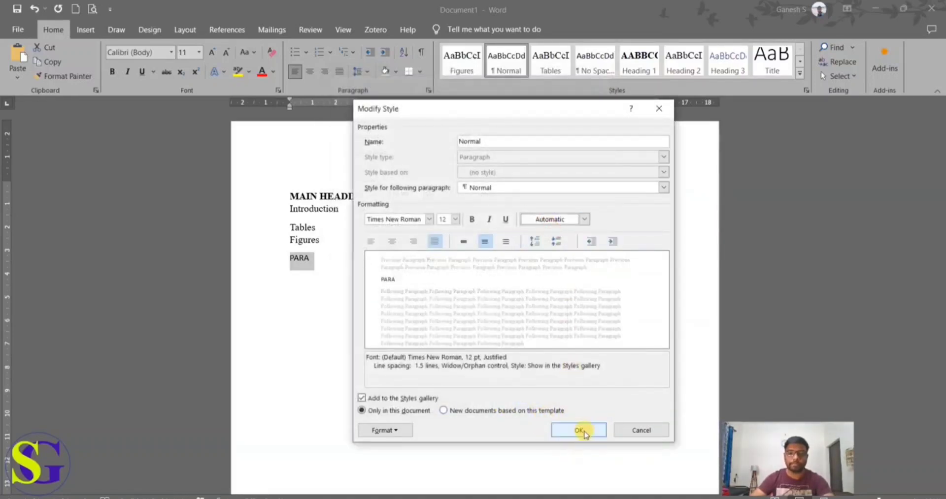
click(580, 430)
click(544, 393)
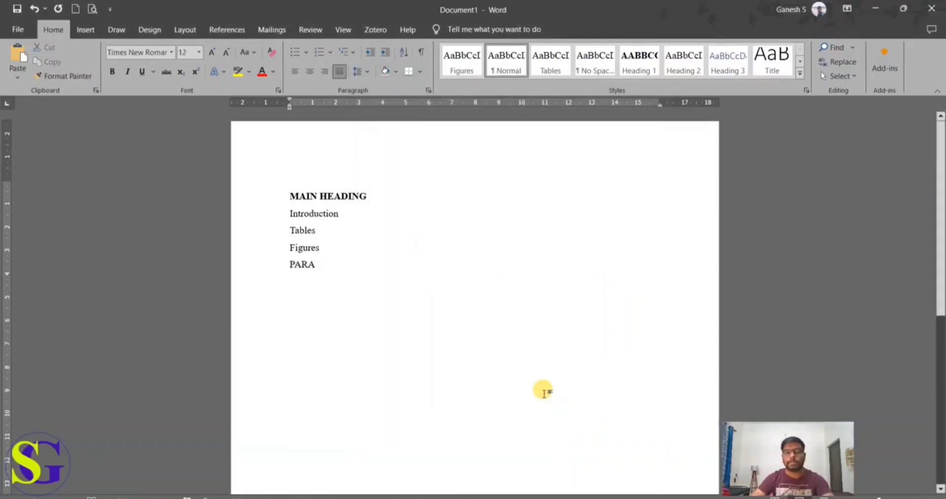
Step: Create a new style named Graphs from the PARA line, keeping its Times New Roman 12 pt justified formatting
click(500, 71)
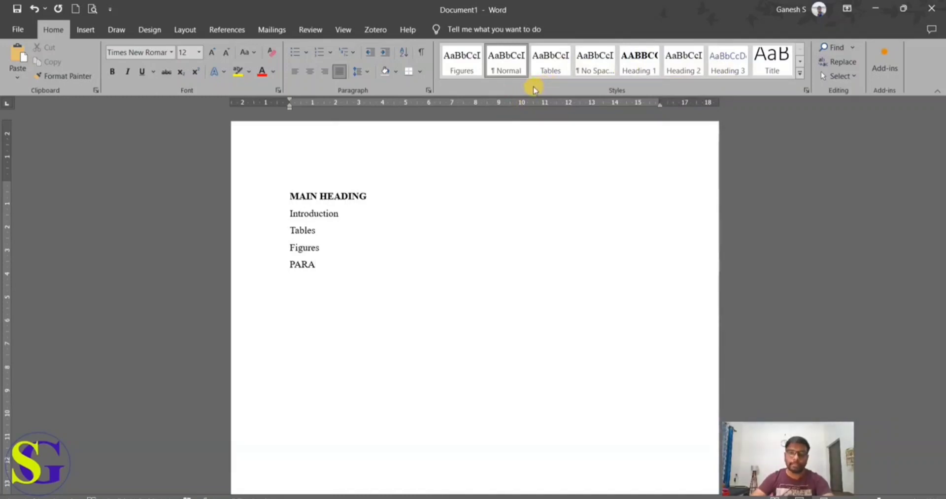
click(800, 73)
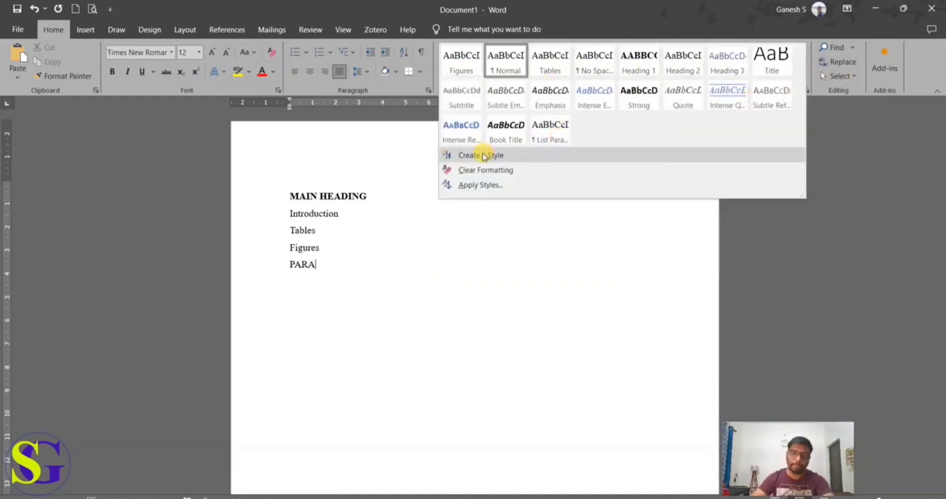
click(482, 156)
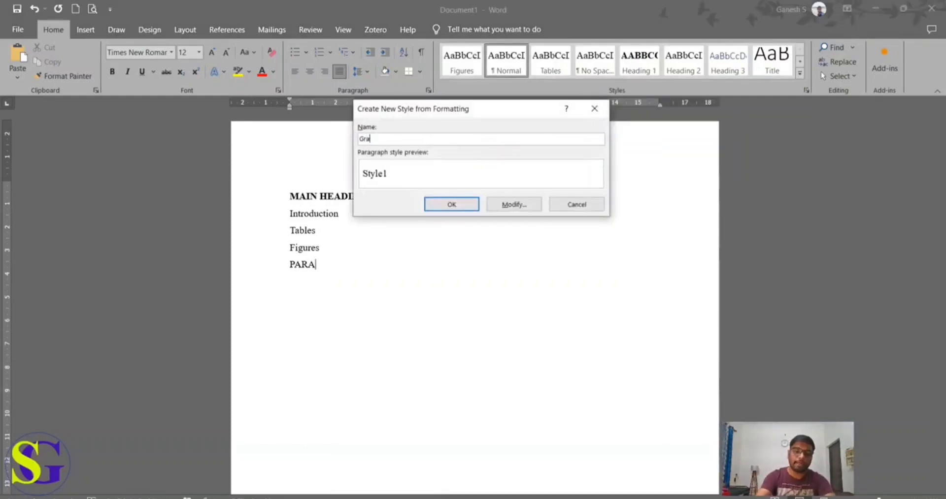
text(Graphs)
click(497, 204)
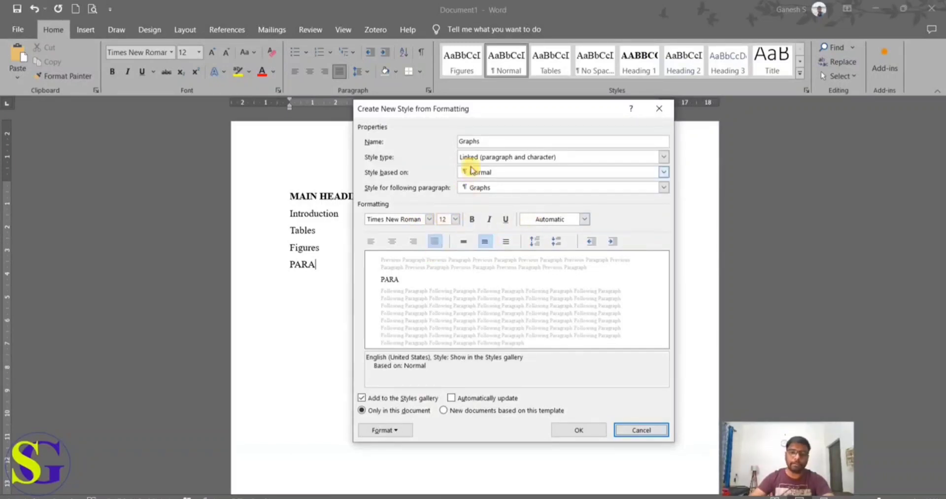
click(577, 430)
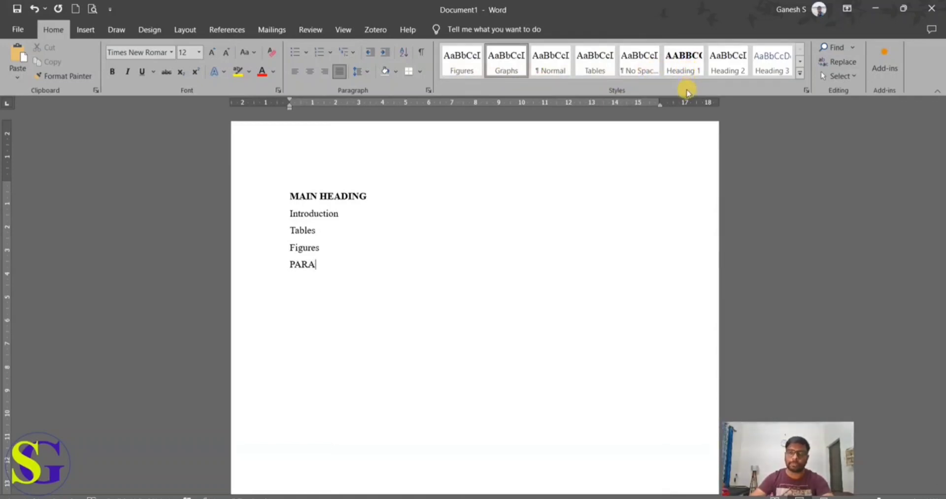
Step: Delete all the sample lines from MAIN HEADING to PARA so that the page is blank
drag(322, 261, 256, 189)
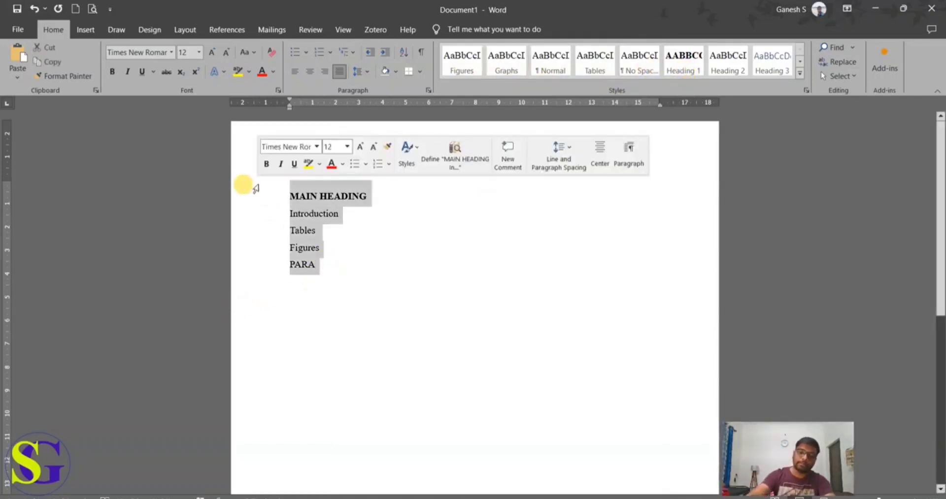
key(Delete)
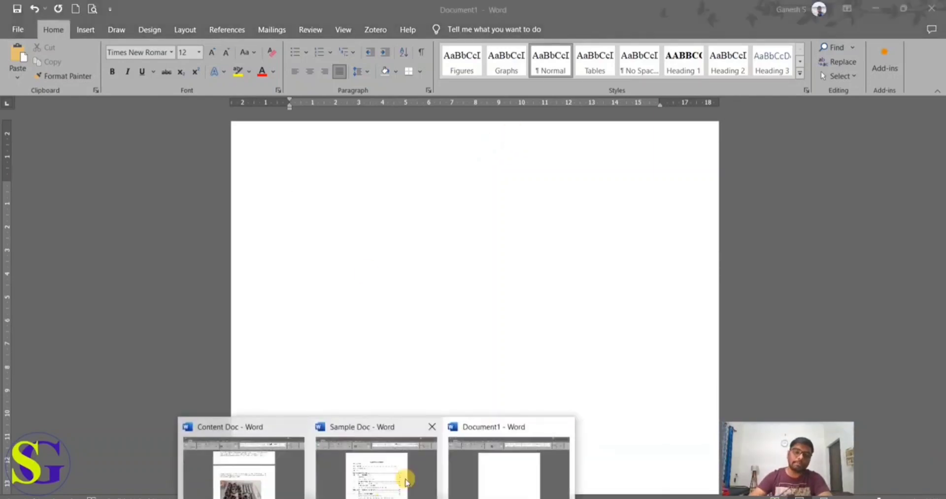
Step: Switch to Sample Doc to examine the thesis table of contents, and return to Document1
click(398, 470)
click(399, 409)
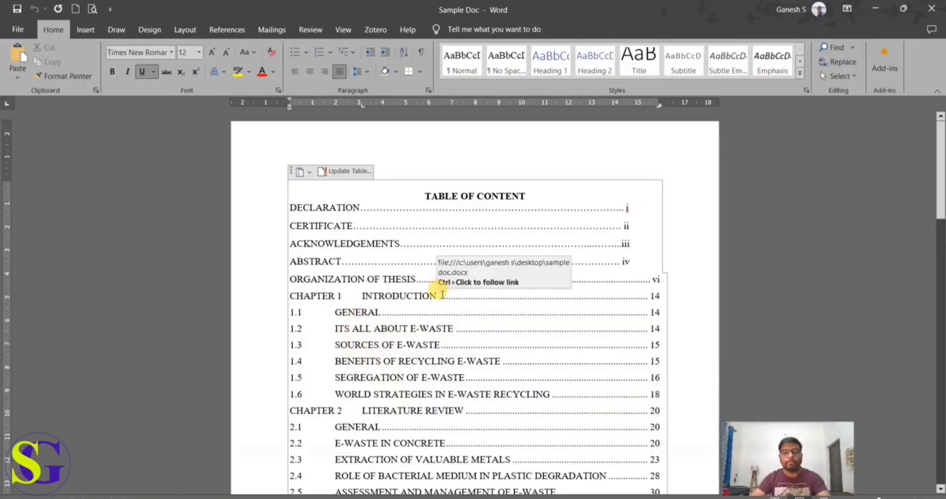
click(376, 496)
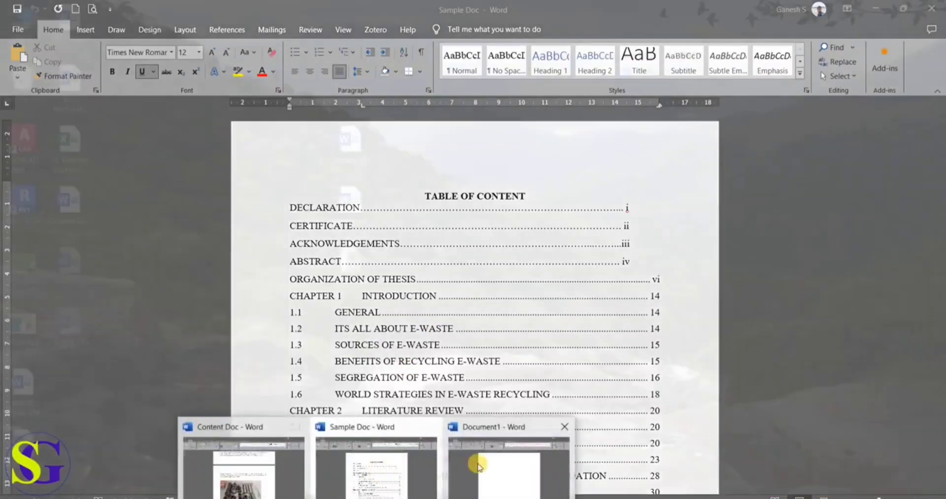
click(478, 467)
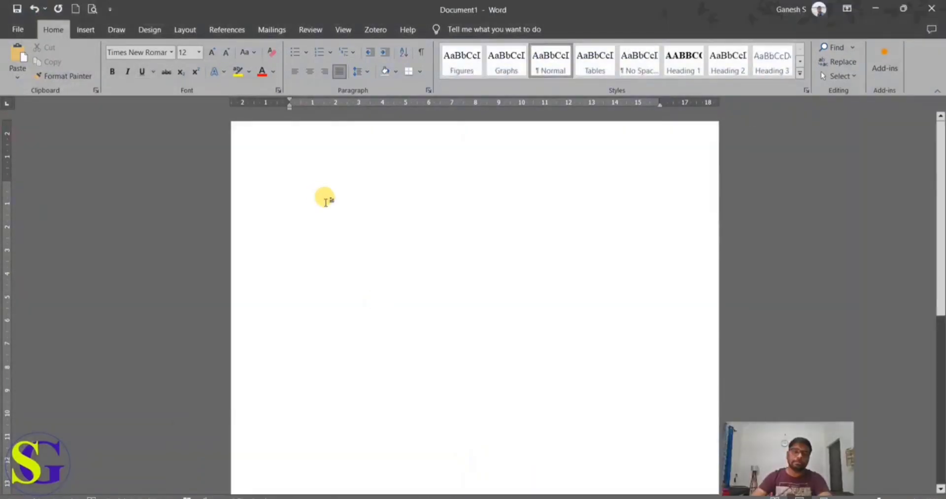
Step: Switch to Content Doc and copy the DECLARATION, ACKNOWLEDGEMENT and CERTIFICATE lines at the beginning of the document
click(376, 496)
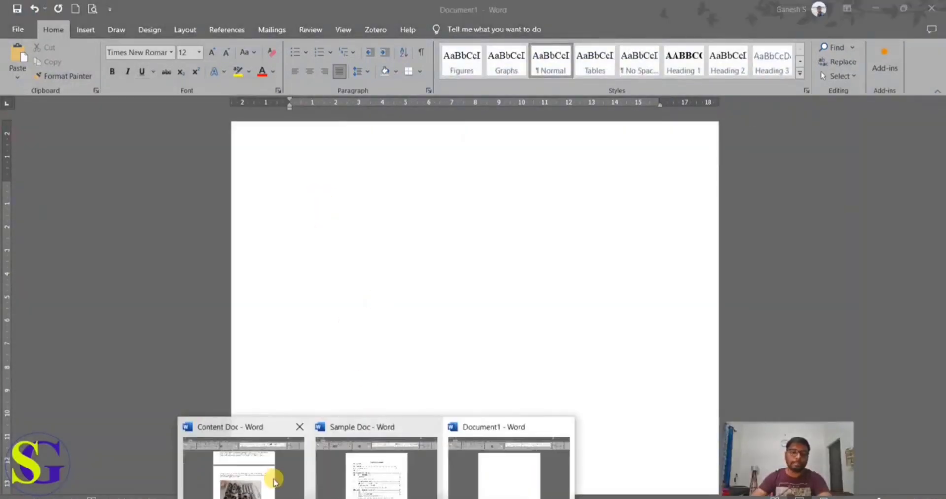
click(272, 476)
scroll(570, 400, up, 20)
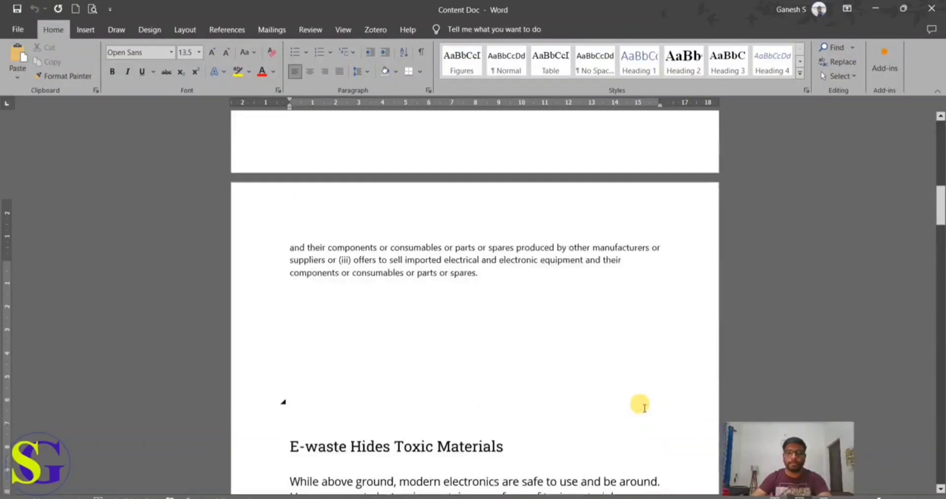
scroll(633, 403, up, 8)
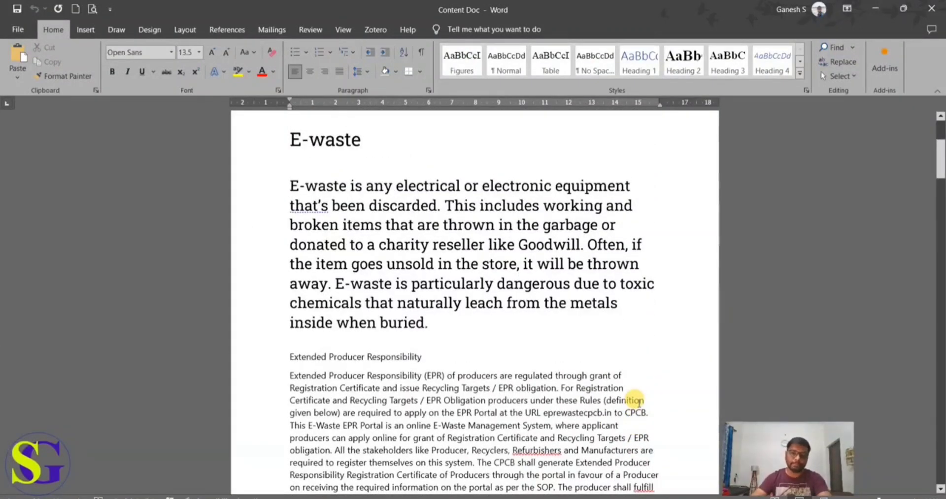
scroll(517, 395, up, 2)
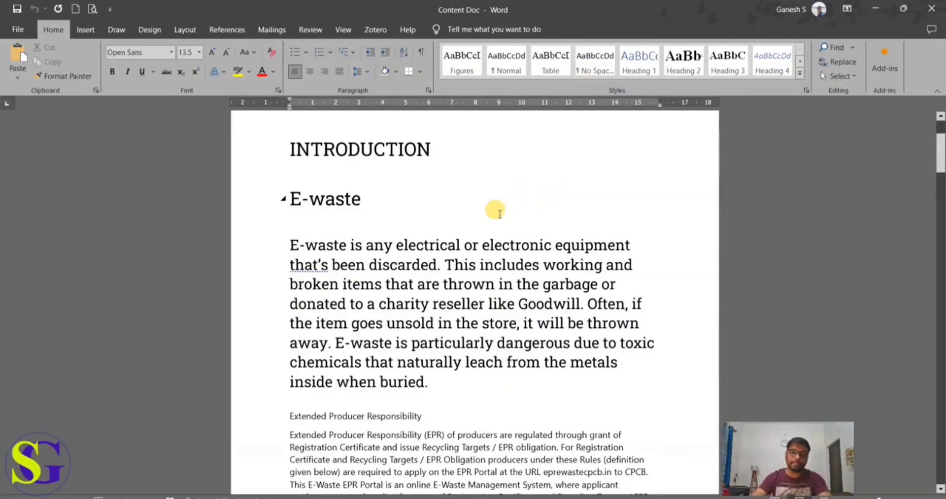
scroll(368, 195, up, 1)
scroll(368, 195, up, 3)
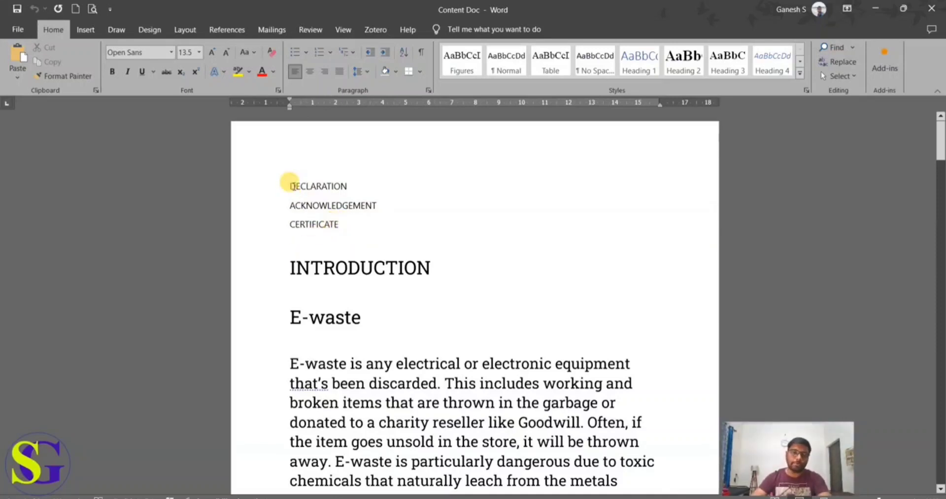
drag(291, 187, 341, 225)
key(ctrl+c)
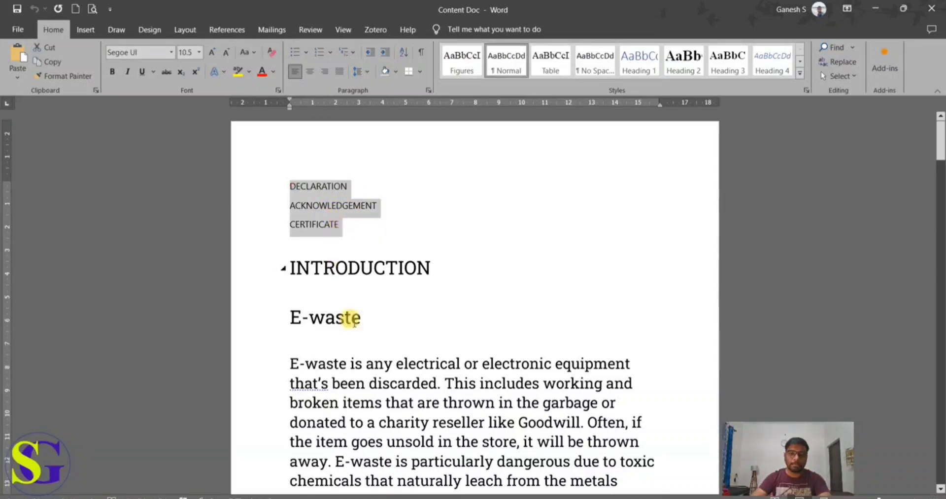
Step: Paste the copied lines into the blank Document1 as text only and apply the Normal style to them
click(378, 498)
click(495, 458)
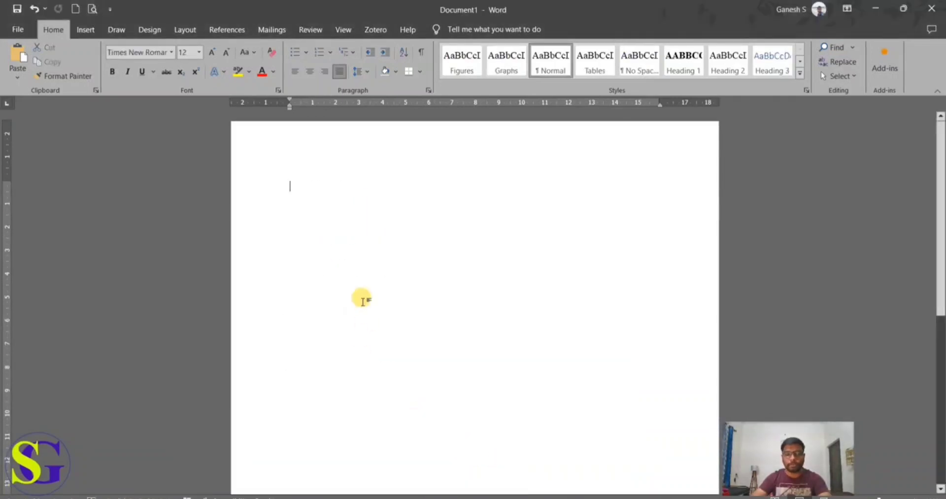
key(ctrl+v)
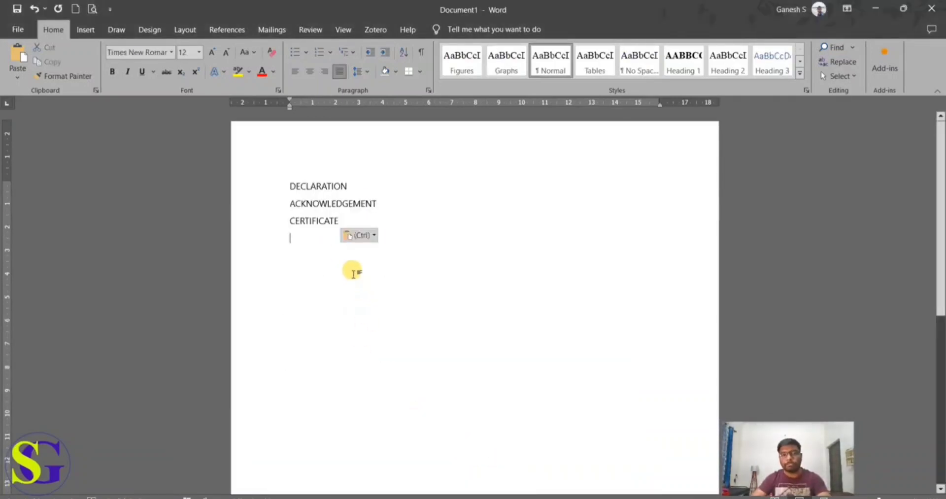
click(375, 237)
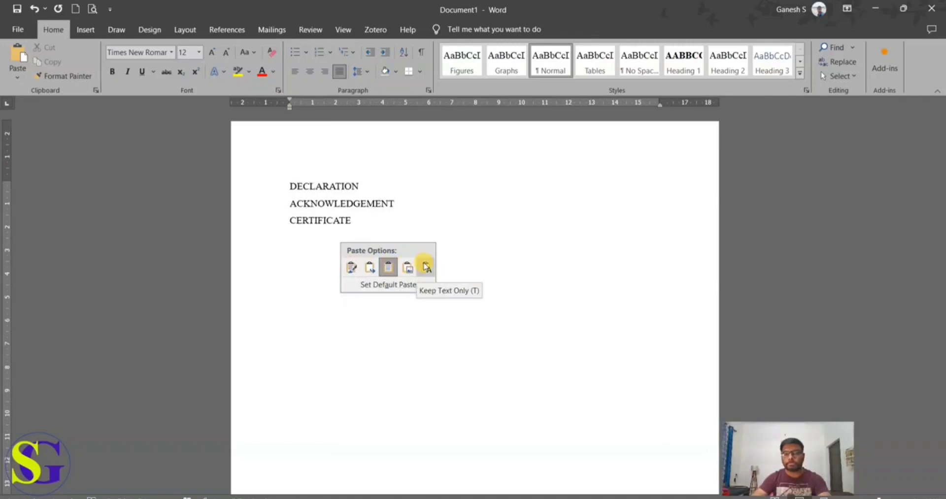
click(426, 267)
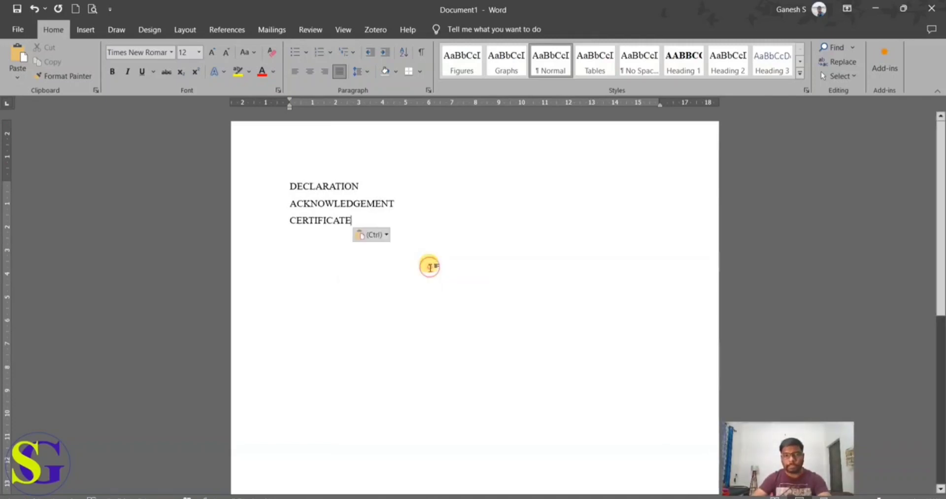
drag(357, 221, 280, 184)
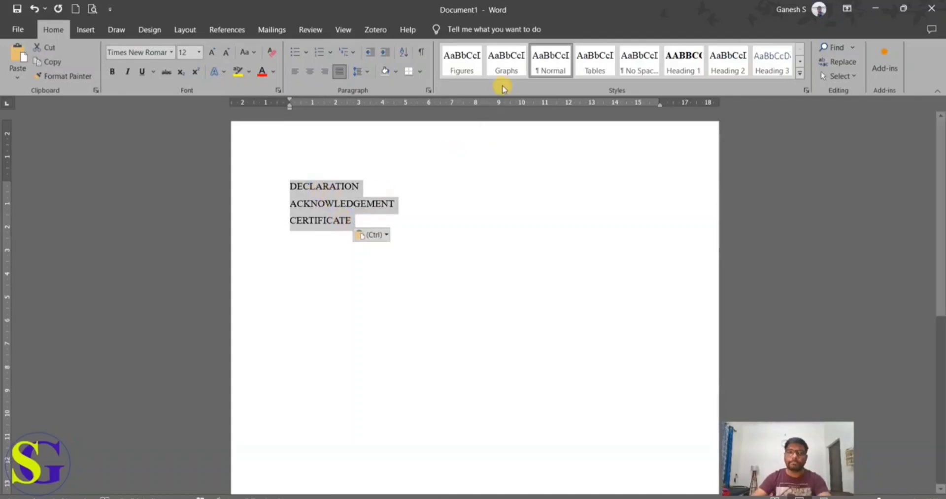
click(554, 72)
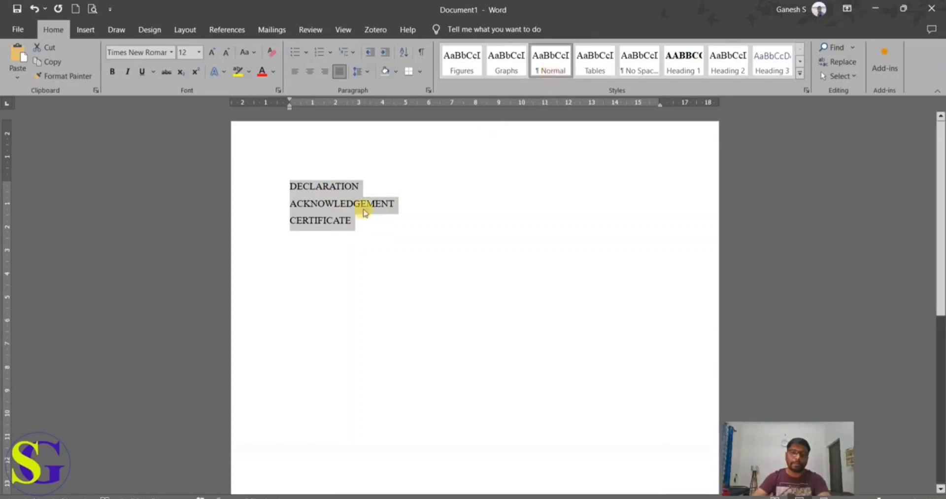
Step: Make the DECLARATION, ACKNOWLEDGEMENT and CERTIFICATE lines bold and start a new line below them
click(356, 223)
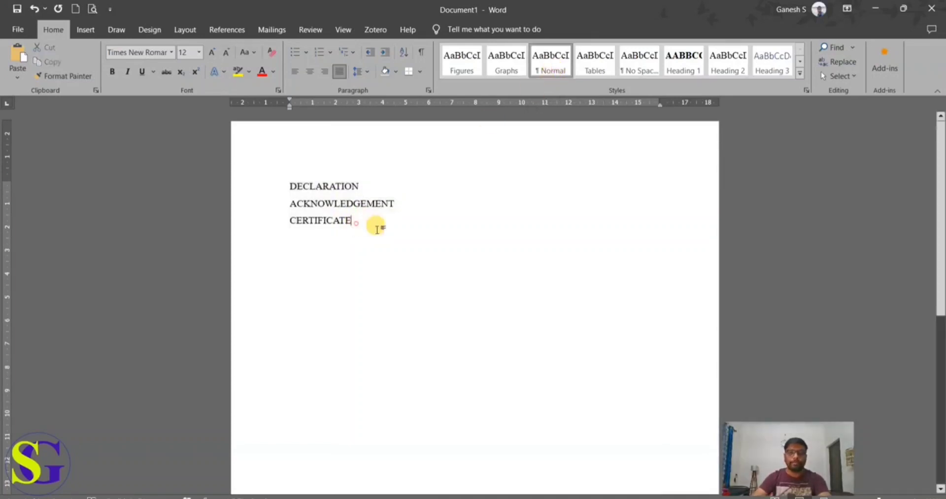
drag(374, 227, 290, 183)
click(296, 169)
click(369, 228)
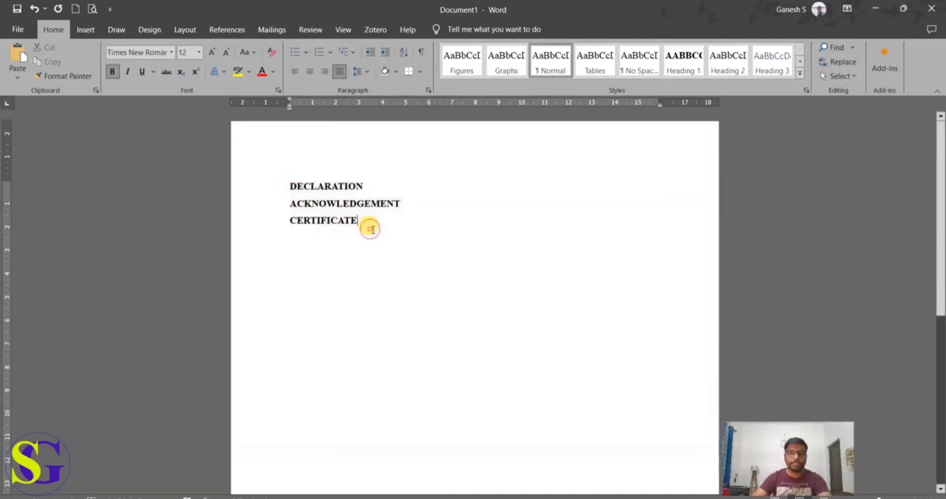
key(Return)
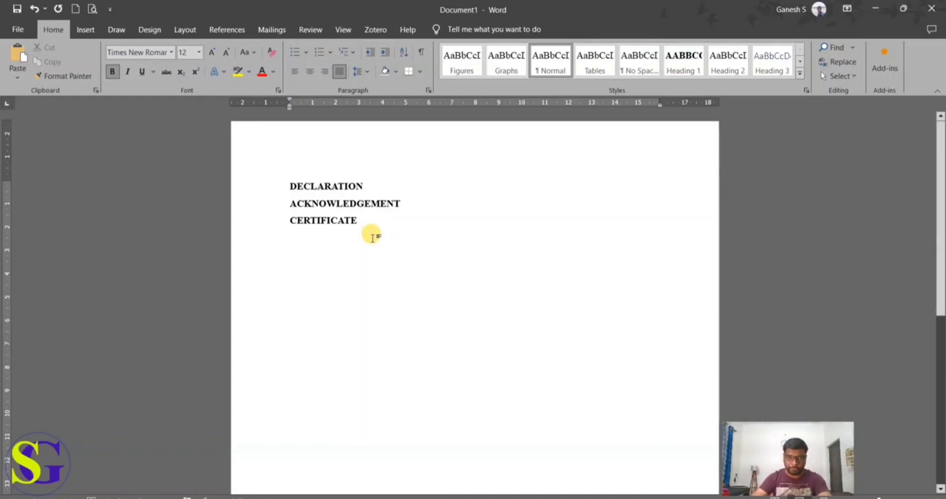
Step: Switch to Sample Doc to examine how the chapter headings are numbered in the table of contents, and return to Document1
click(408, 495)
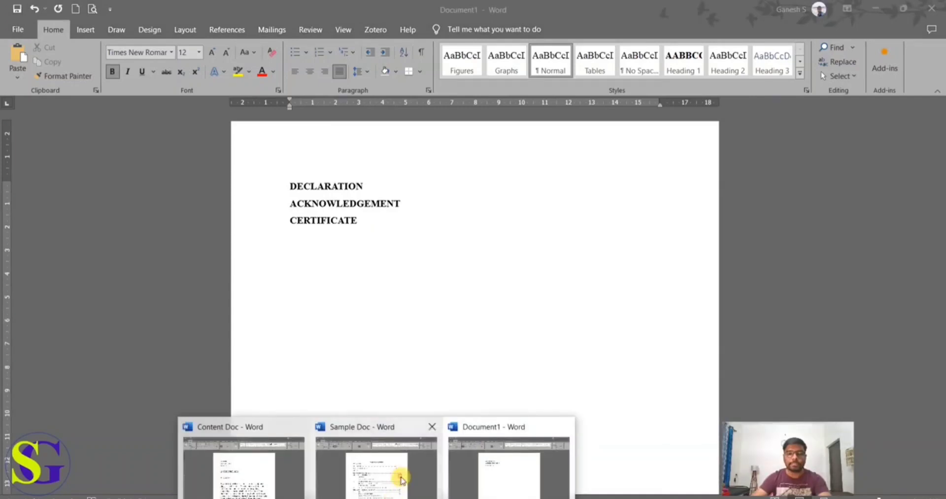
click(401, 480)
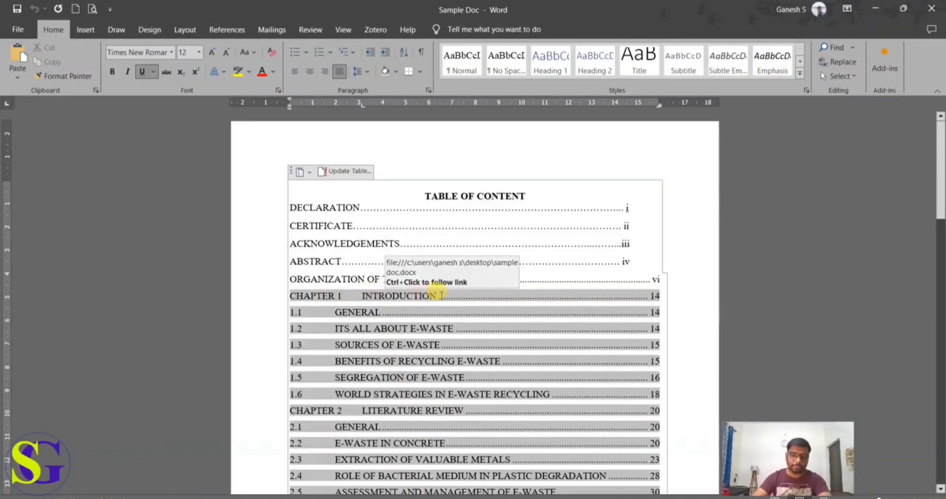
click(408, 495)
click(506, 453)
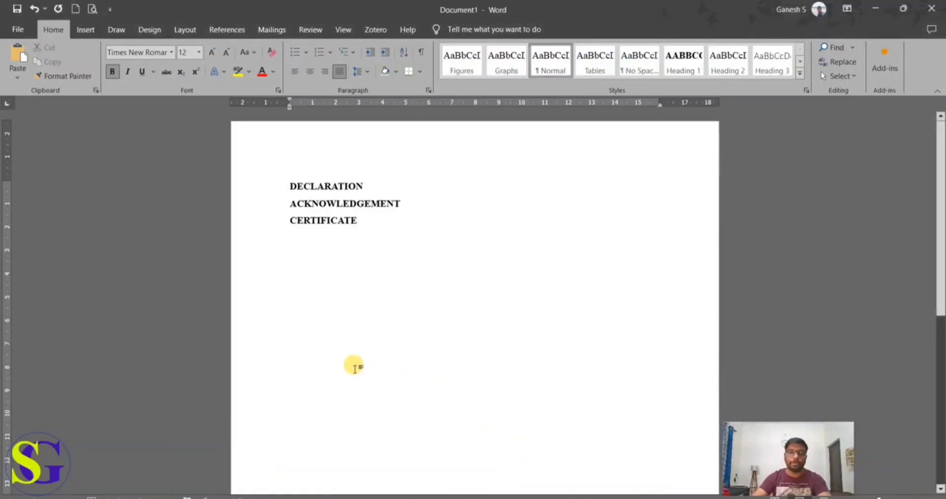
Step: Define a new multilevel list whose level 1 number format is CHAPTER followed by a number in the 1, 2, 3 style
click(347, 53)
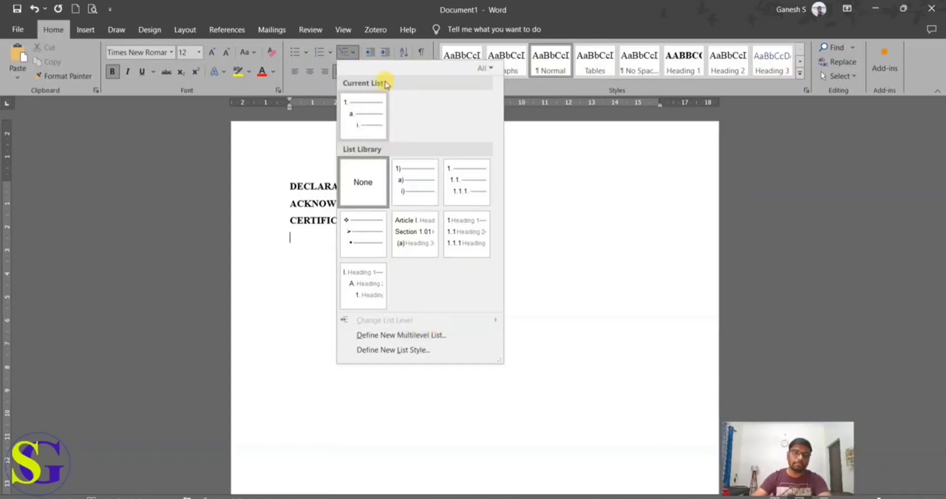
click(345, 51)
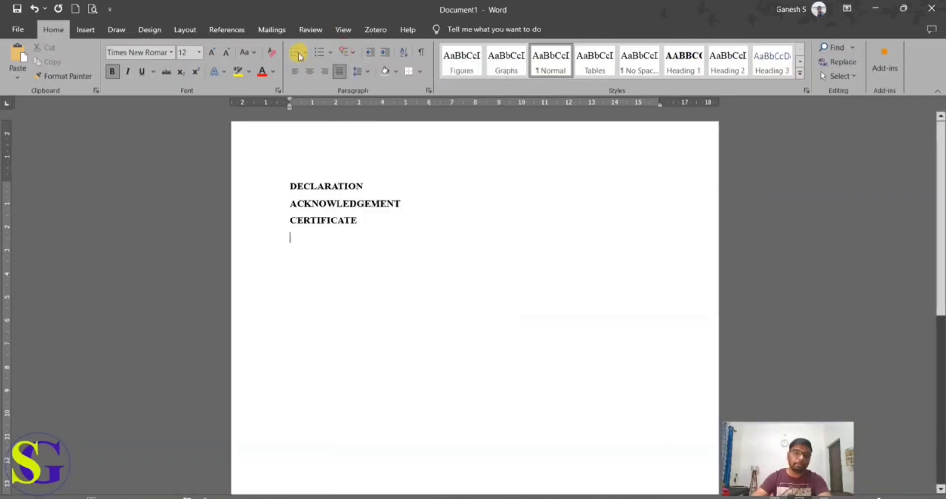
click(347, 55)
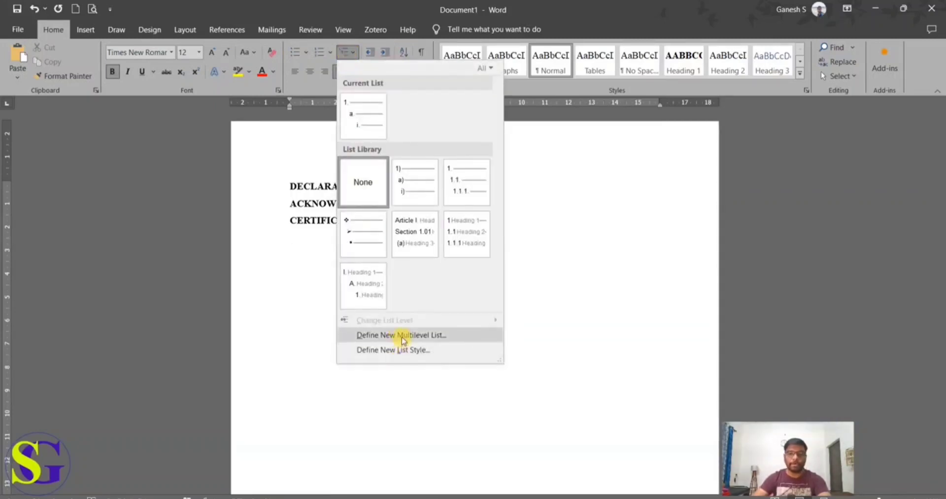
click(401, 336)
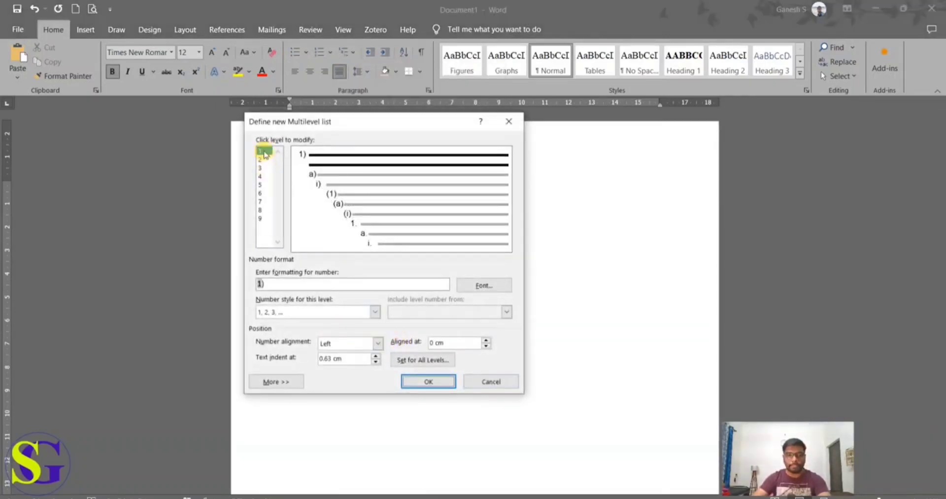
drag(270, 284, 240, 285)
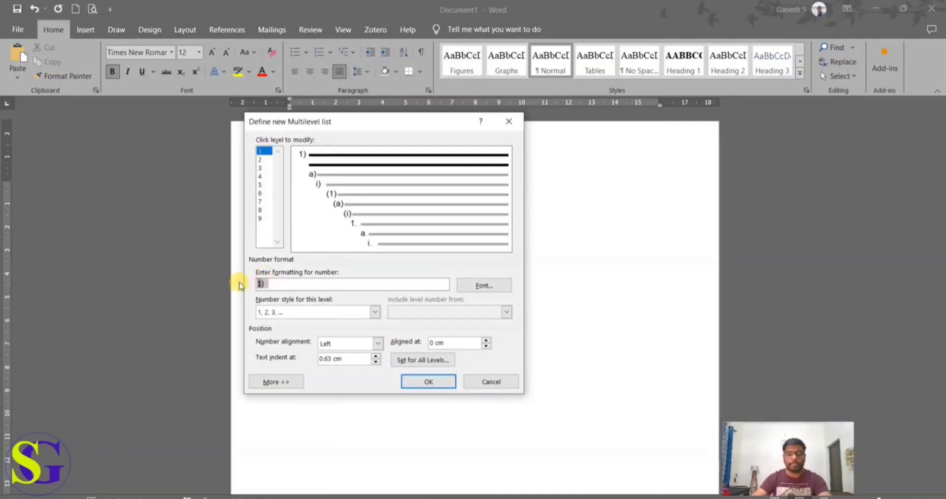
text(CHAPTER)
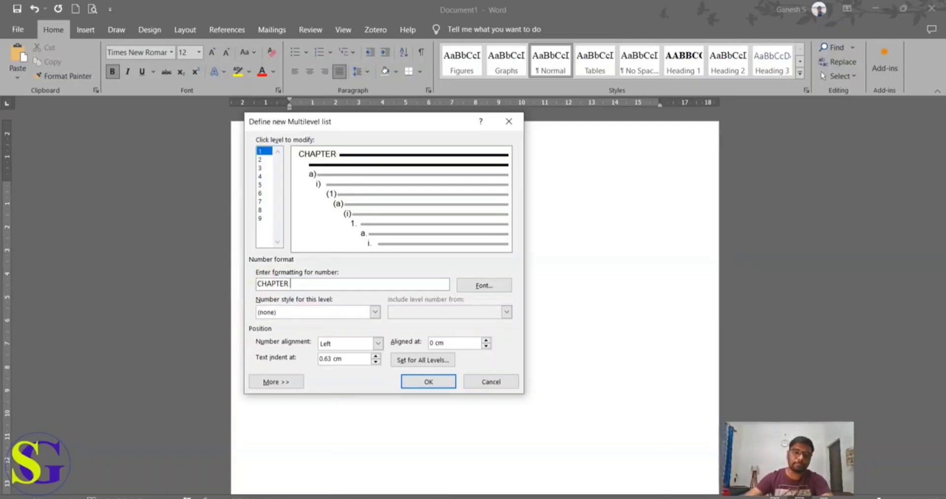
click(360, 314)
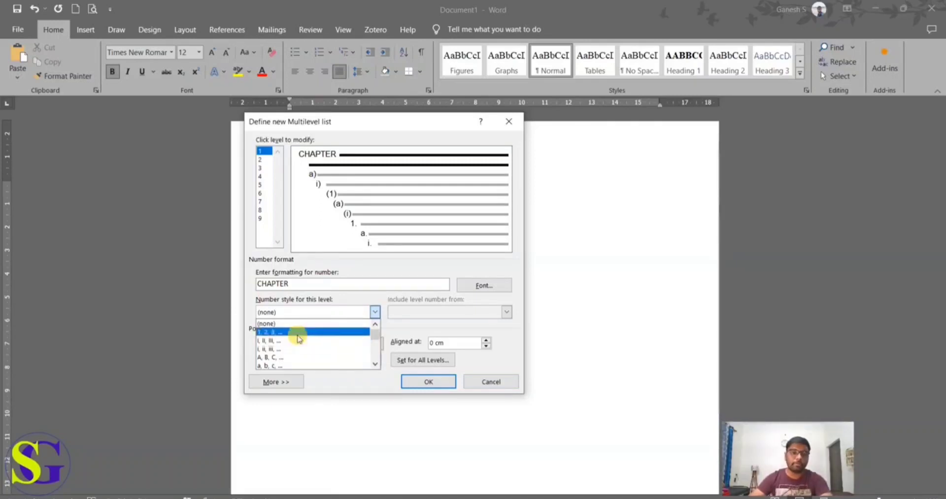
click(298, 333)
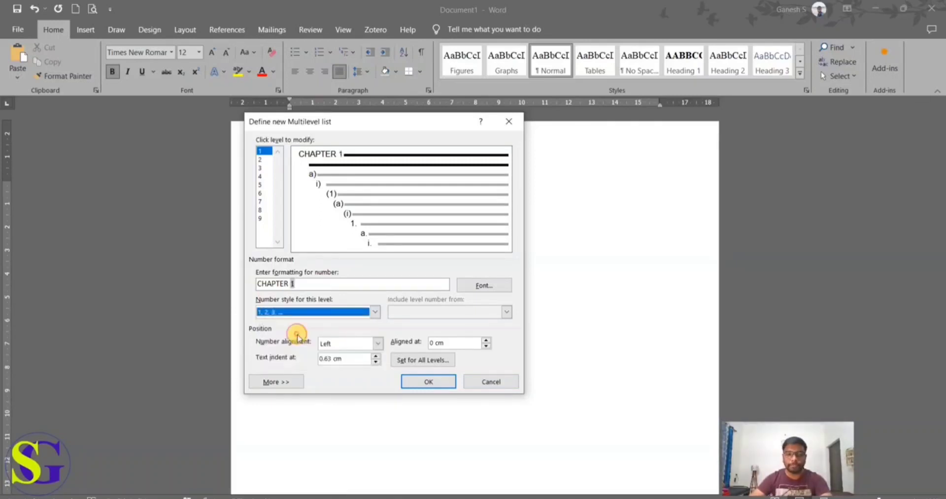
click(294, 286)
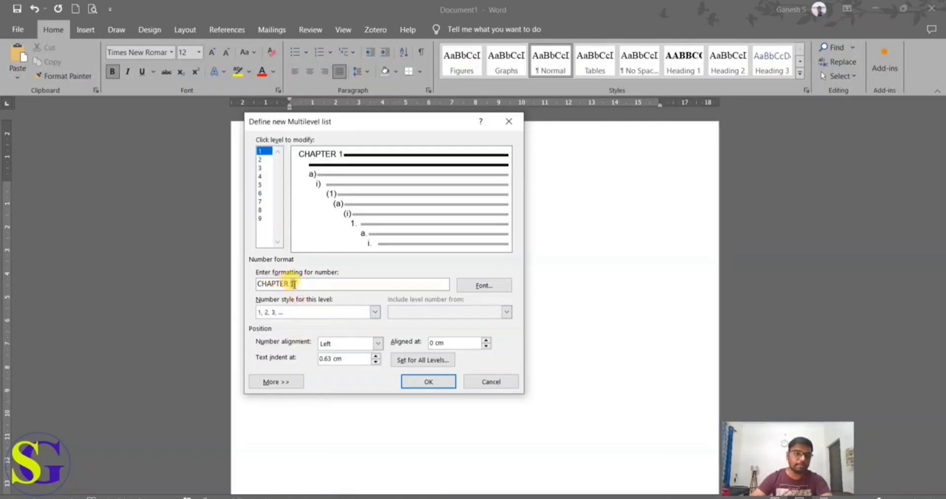
Step: Link level 1 of the multilevel list to the Heading 1 style and apply the list to the empty line
click(273, 385)
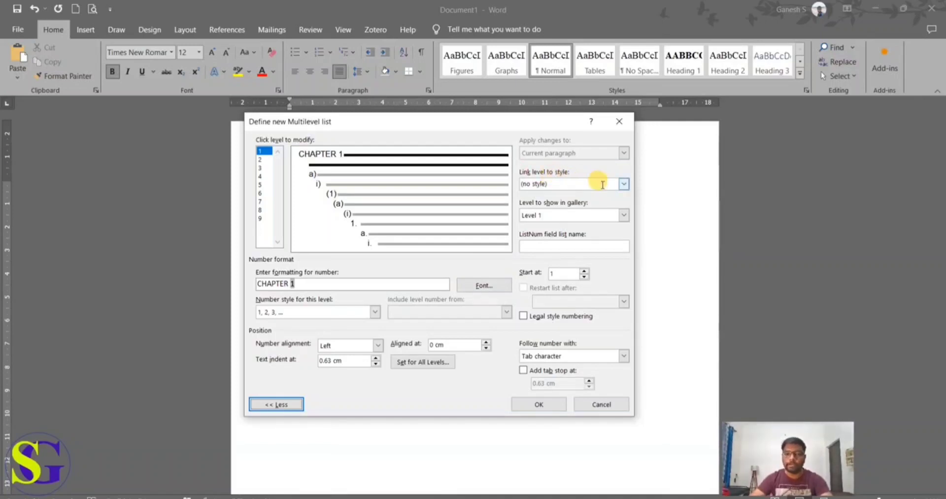
click(623, 185)
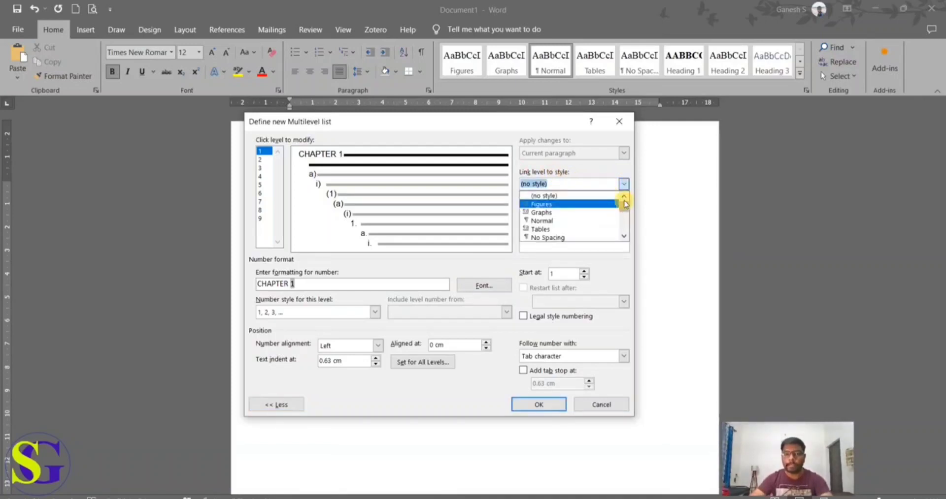
click(623, 237)
click(623, 240)
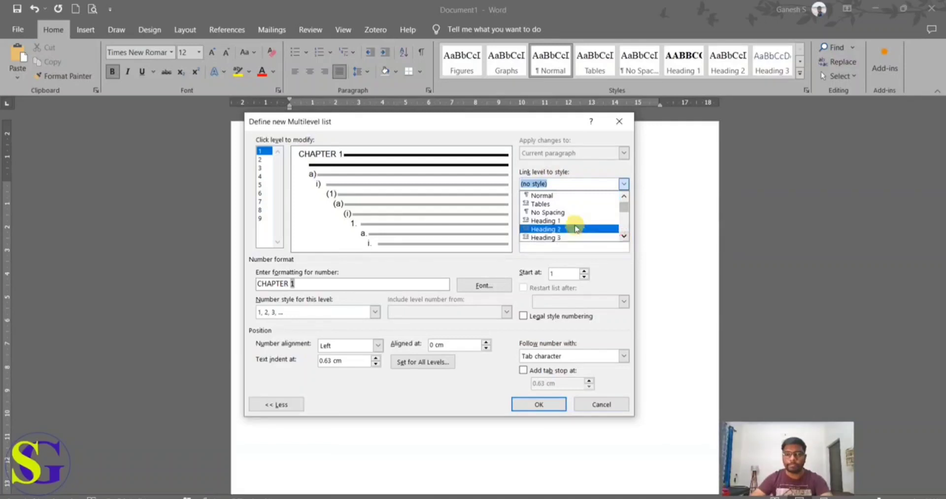
click(575, 228)
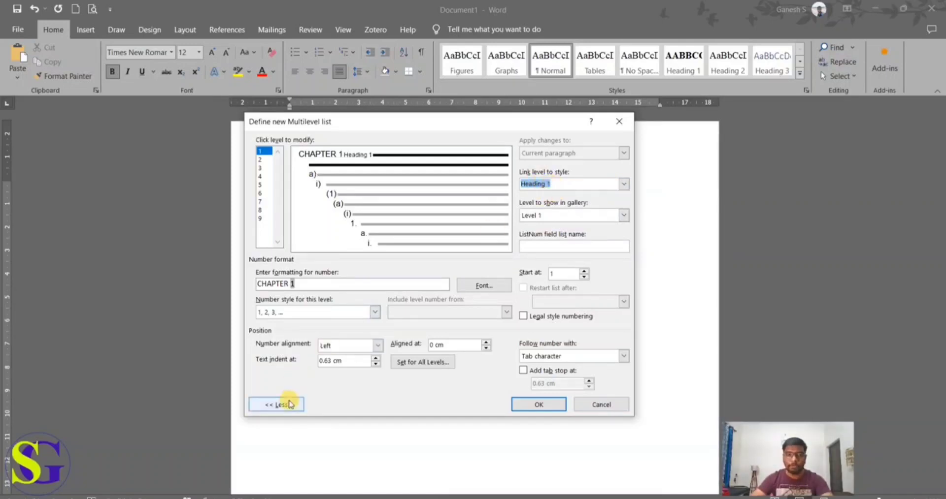
click(539, 404)
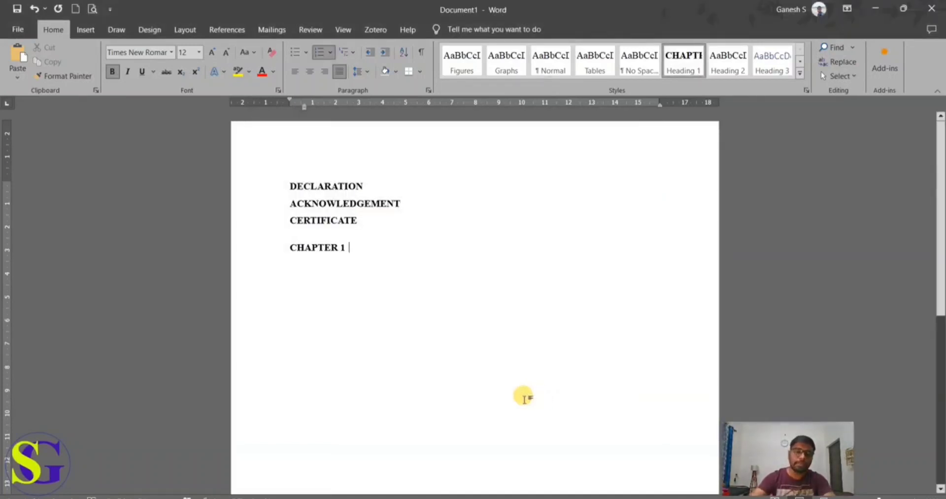
Step: Enter INTRODUCTION as the title of the CHAPTER 1 heading and start a new line below it
text(IN)
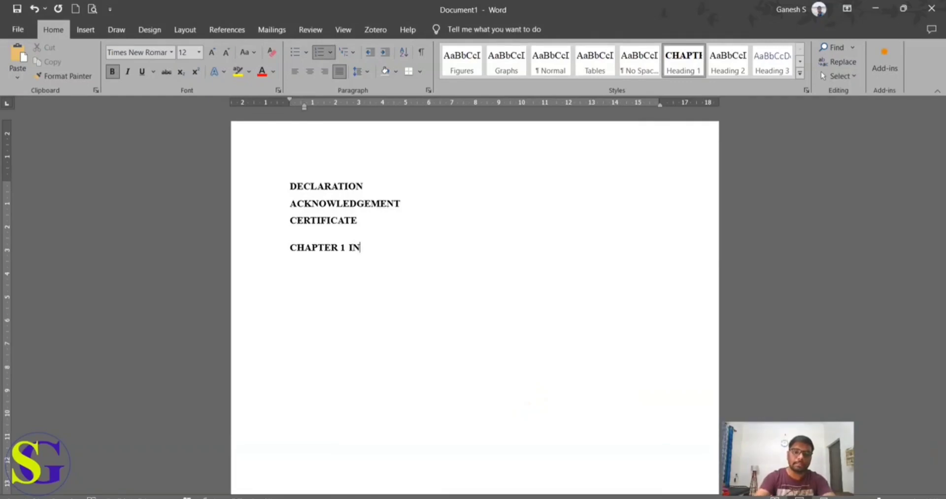
text(TRODUCTIO)
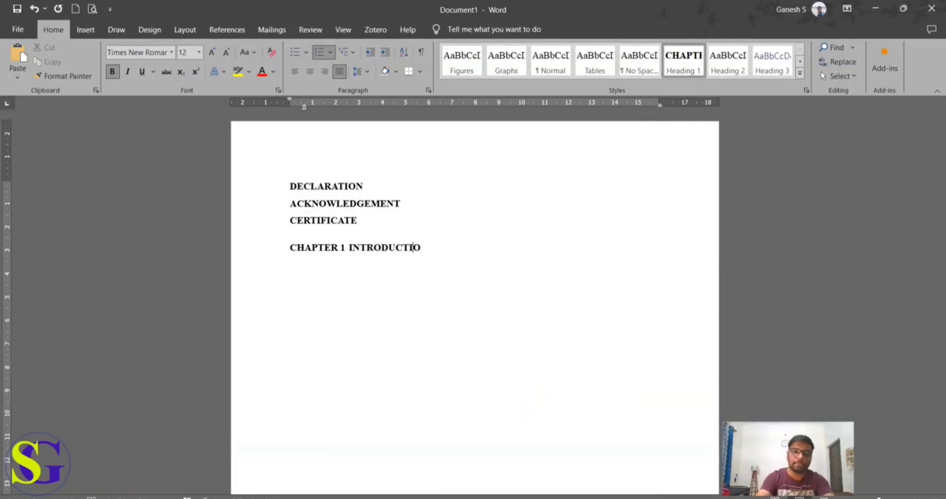
text(N)
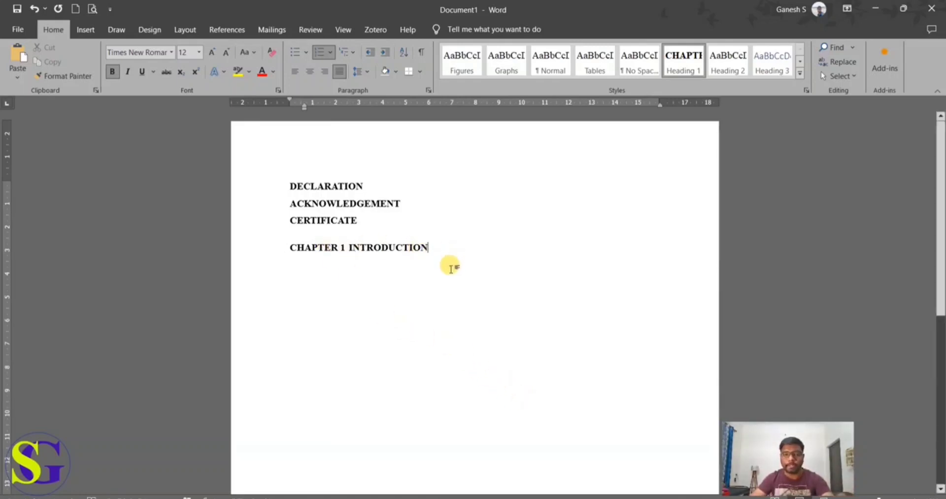
key(Return)
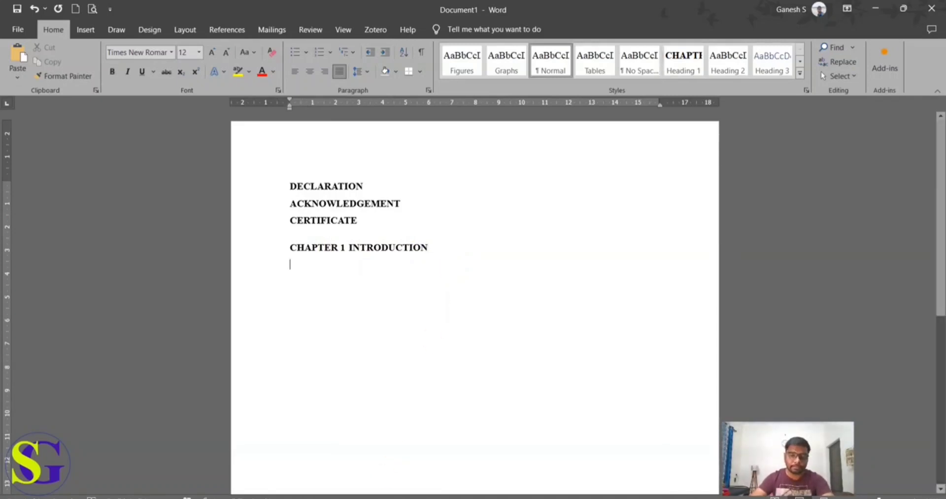
Step: Switch to Content Doc and copy everything from the E-waste heading through the end of the E-waste Hides Toxic Materials section
click(377, 498)
click(283, 483)
scroll(338, 331, down, 1)
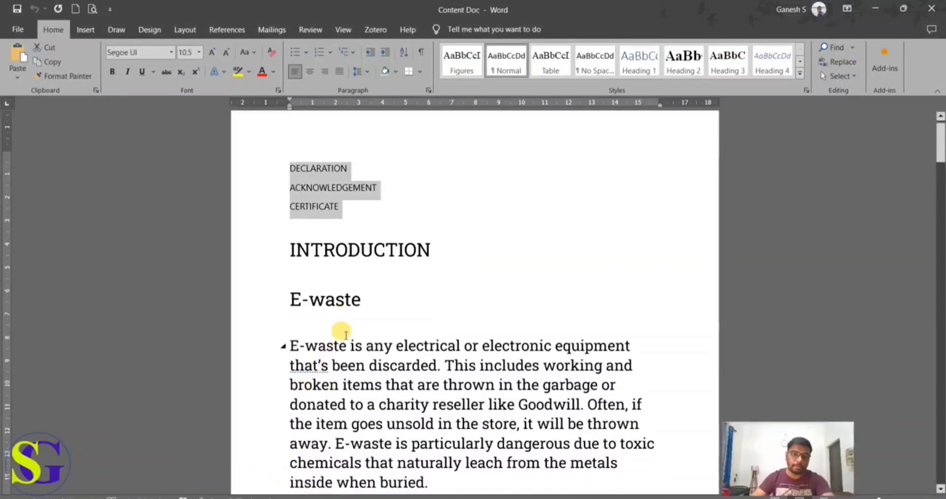
drag(291, 286, 399, 445)
click(385, 302)
drag(413, 337, 522, 222)
key(ctrl+c)
scroll(489, 315, up, 3)
scroll(489, 315, up, 2)
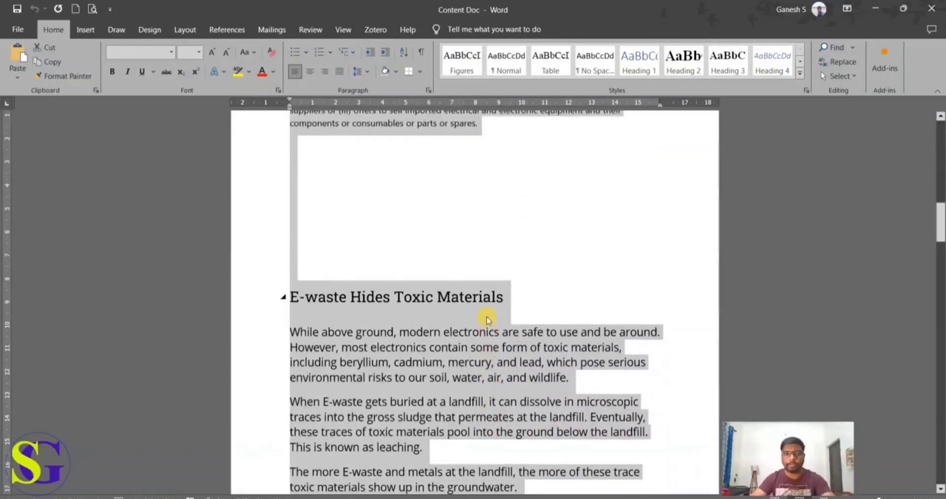
scroll(489, 315, up, 8)
scroll(480, 317, up, 5)
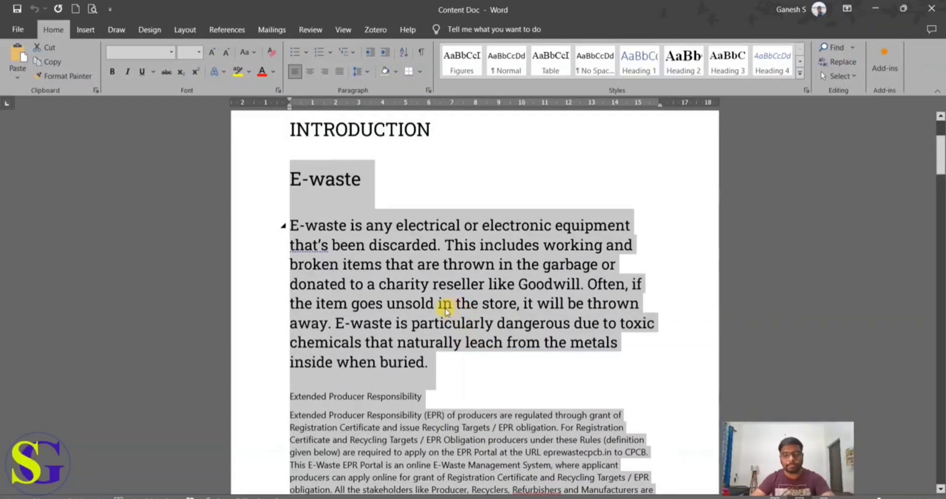
Step: Paste the copied content below the chapter heading in Document1 and delete the empty line before E-waste Hides Toxic Materials
click(345, 498)
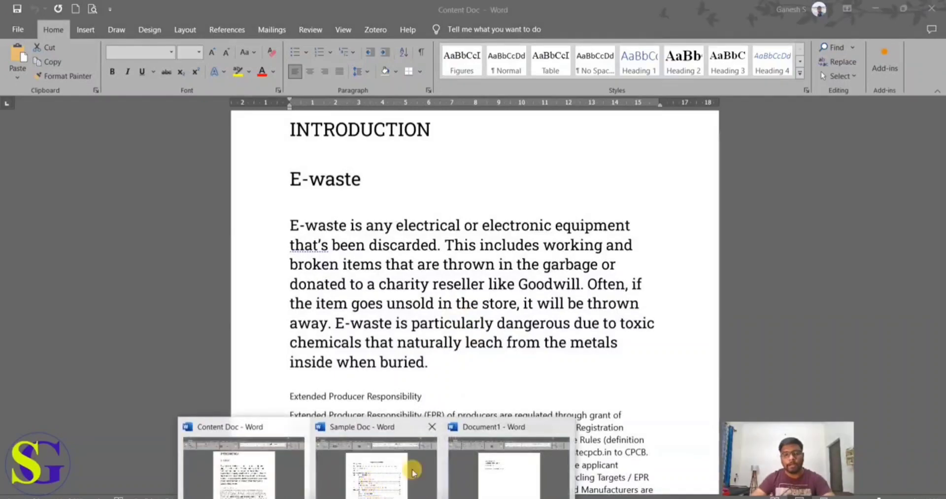
click(491, 460)
key(ctrl+v)
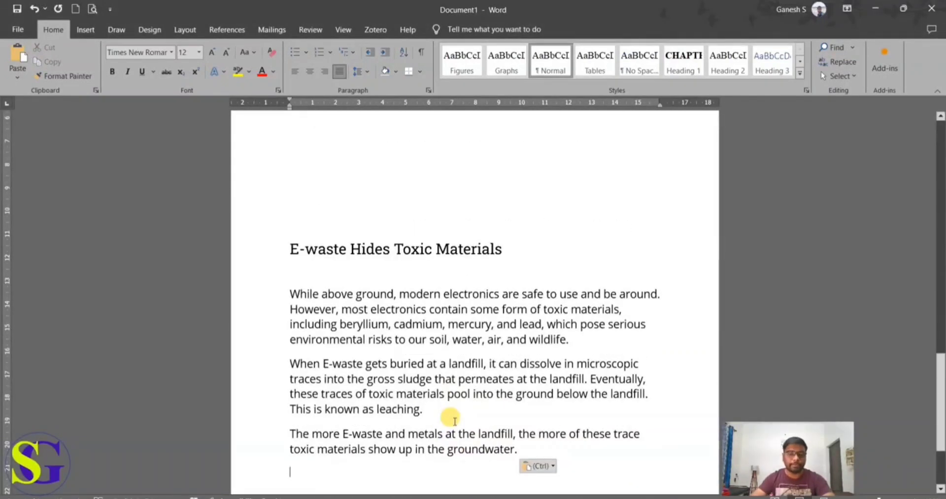
scroll(438, 413, up, 5)
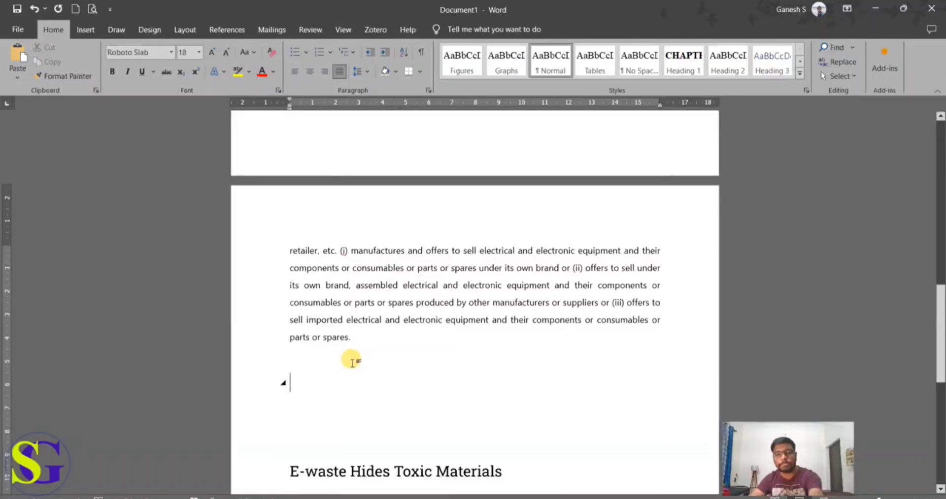
key(Delete)
scroll(337, 356, up, 10)
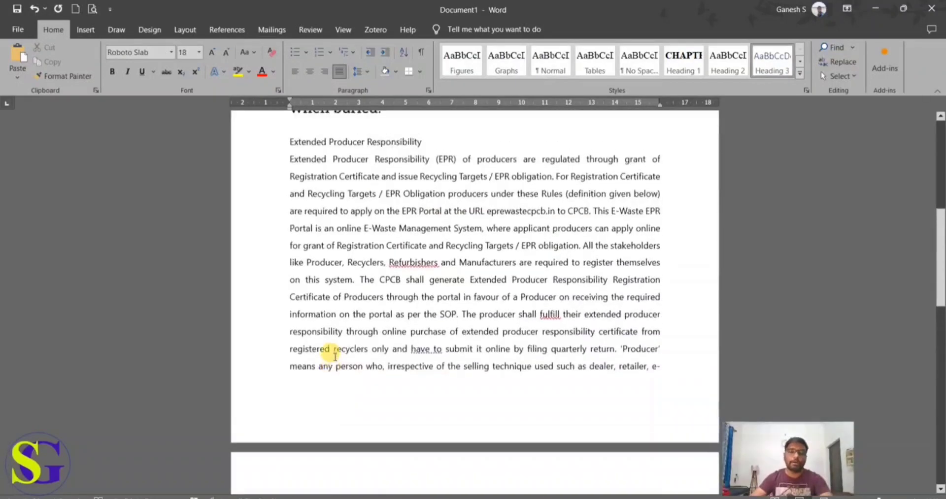
scroll(334, 356, up, 2)
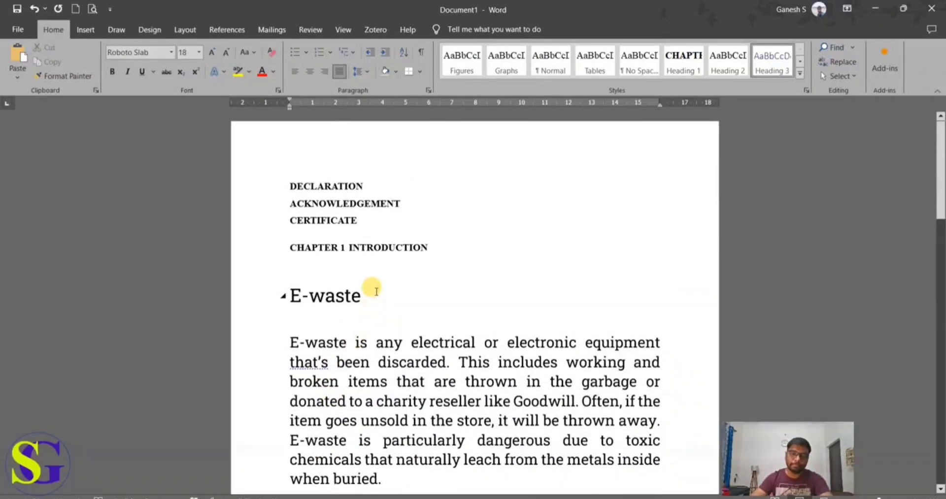
Step: Apply the Heading 2 style to the E-waste heading below CHAPTER 1 INTRODUCTION
drag(368, 299, 289, 290)
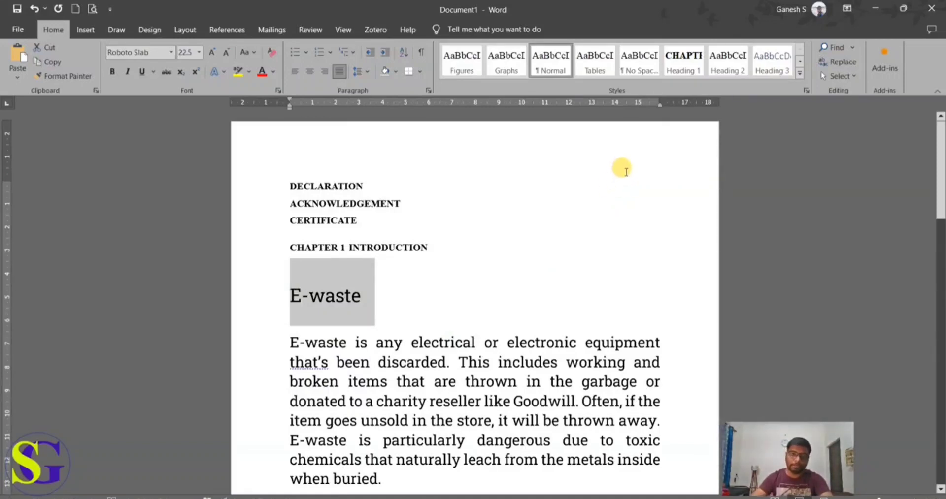
click(362, 297)
drag(362, 296, 288, 296)
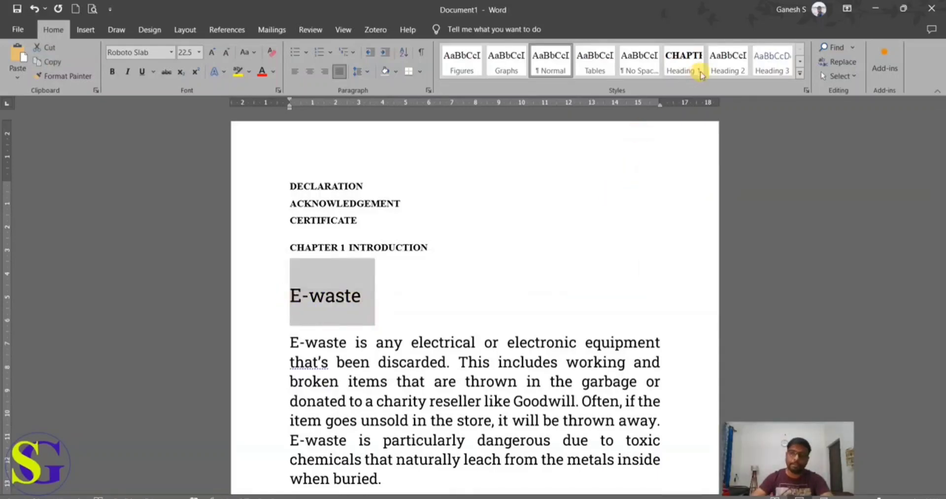
click(726, 63)
click(724, 65)
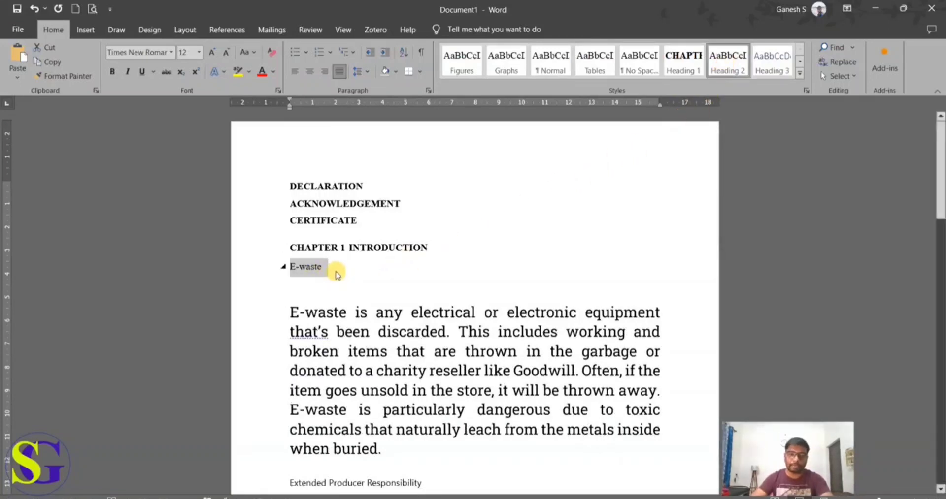
Step: Undo the last style change on E-waste and define list level 2 as 1.1, including the Level 1 number, with number style 1, 2, 3
key(ctrl+z)
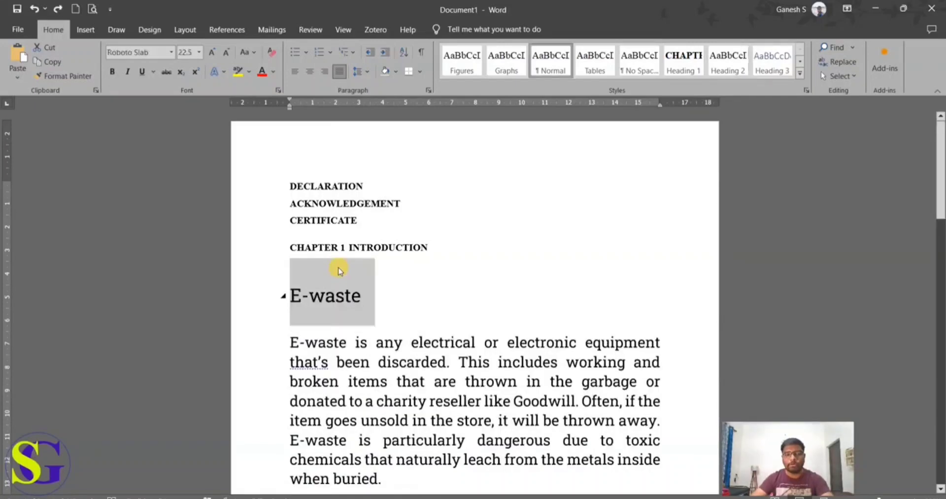
click(363, 282)
click(346, 52)
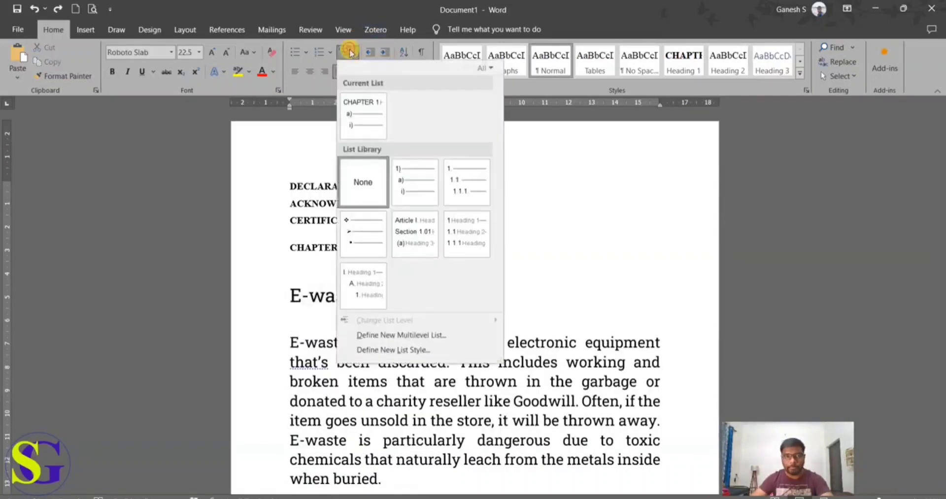
click(380, 335)
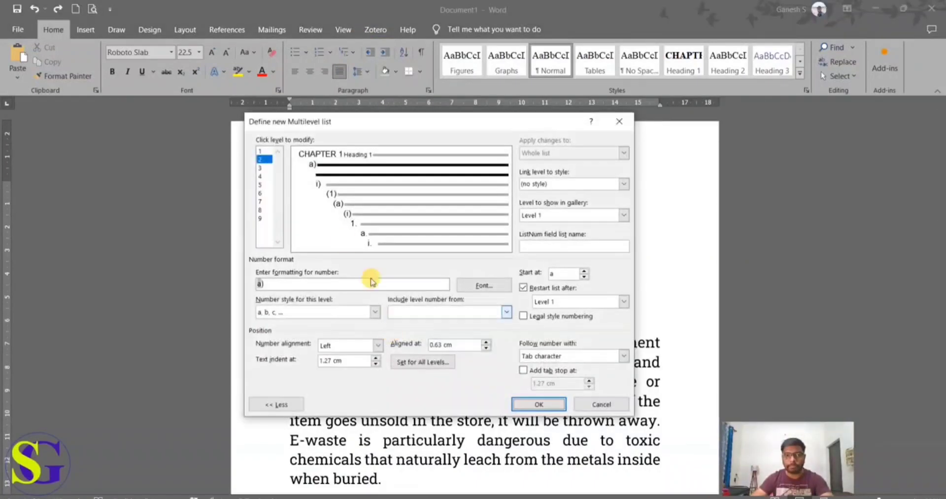
click(264, 161)
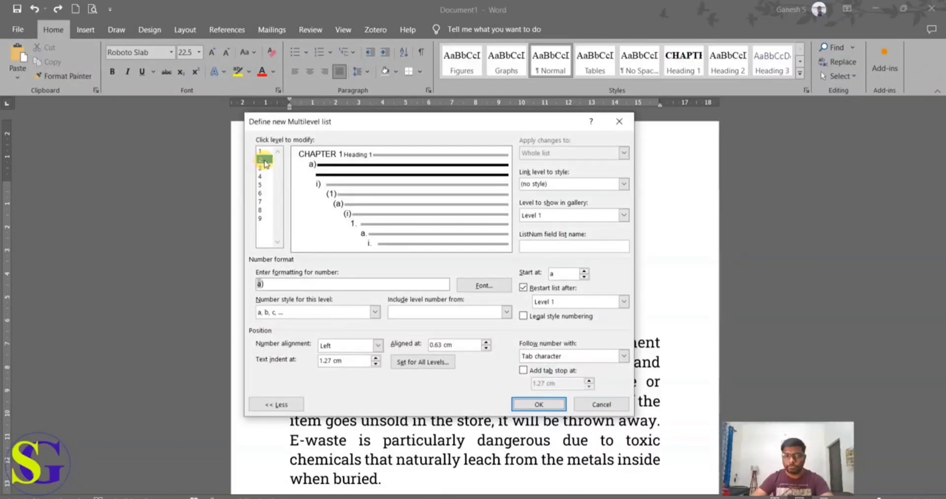
click(468, 314)
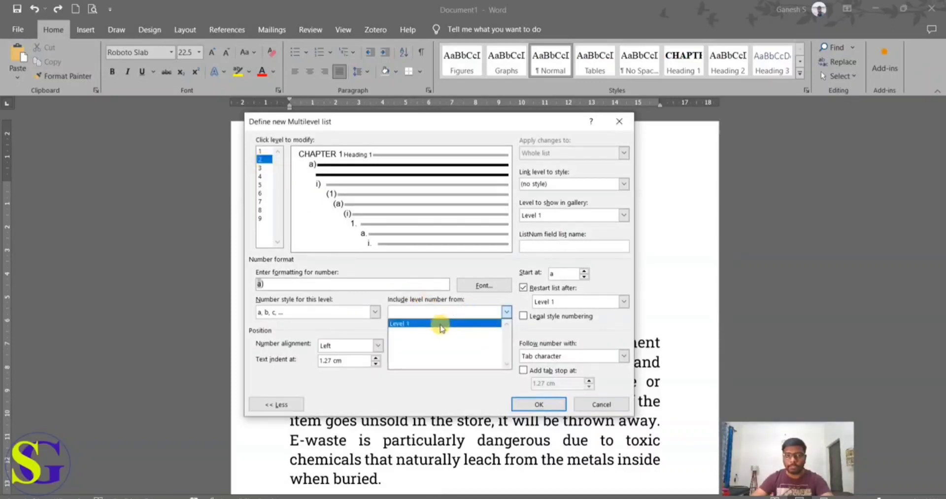
click(440, 324)
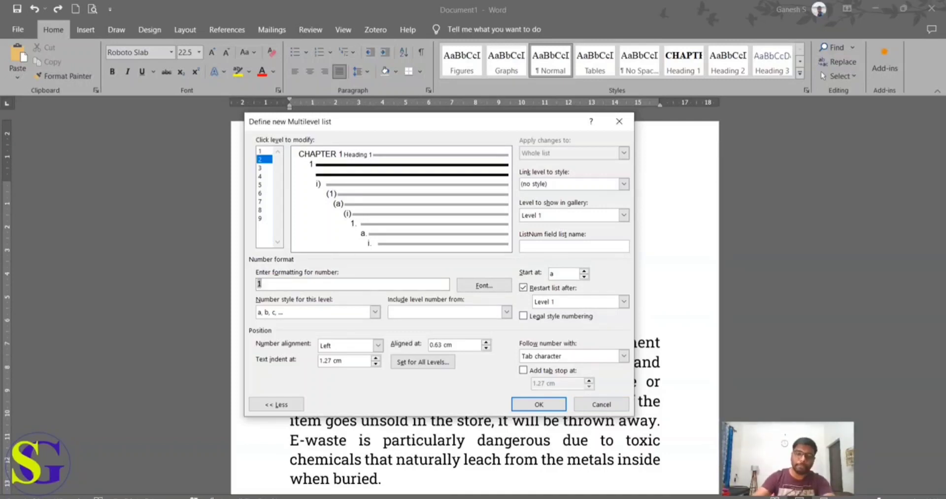
click(276, 312)
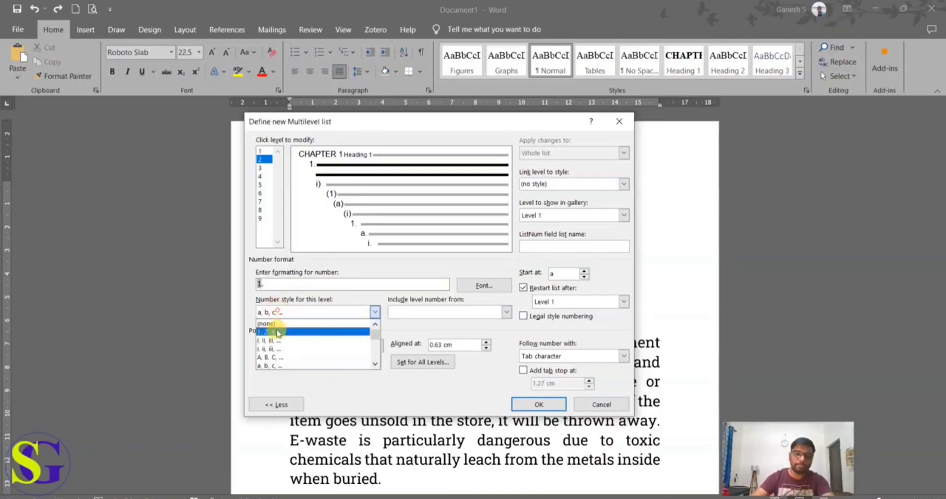
click(279, 333)
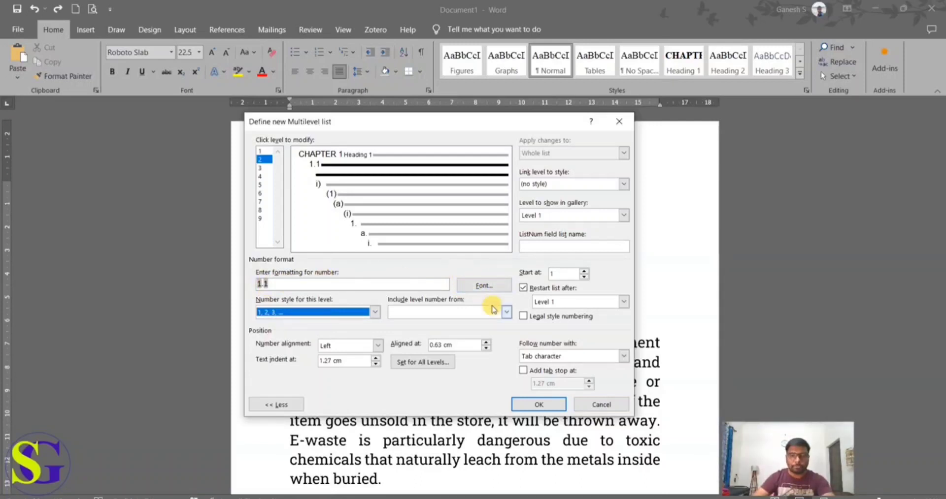
Step: Link list level 2 to the Heading 2 style and apply the new multilevel list definition
click(624, 185)
click(624, 237)
click(624, 237)
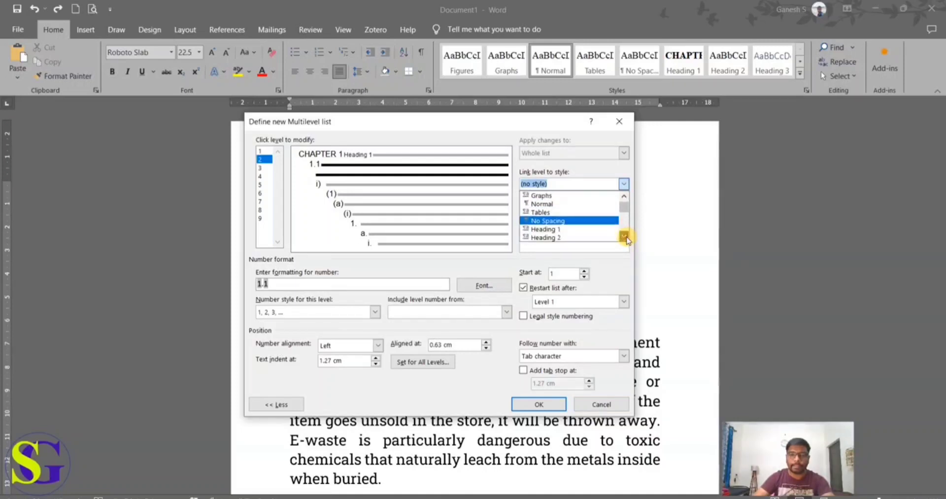
click(624, 237)
click(624, 237)
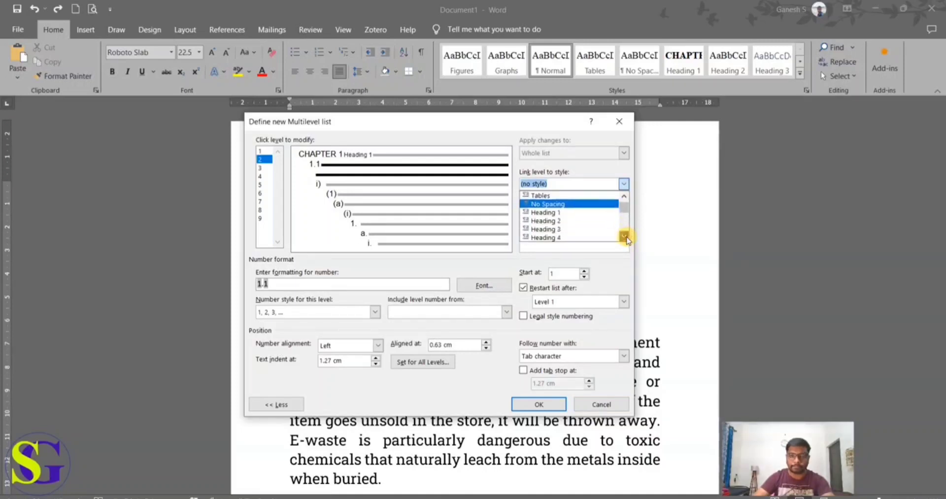
click(566, 221)
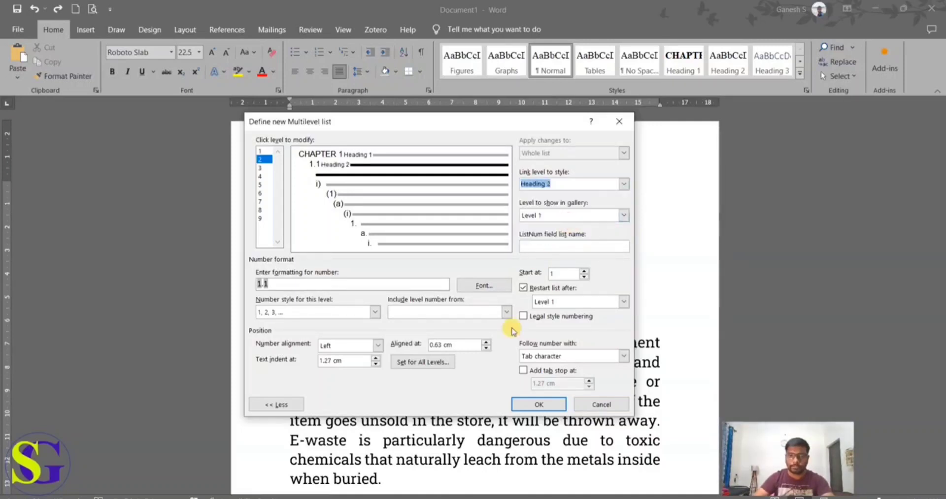
click(527, 409)
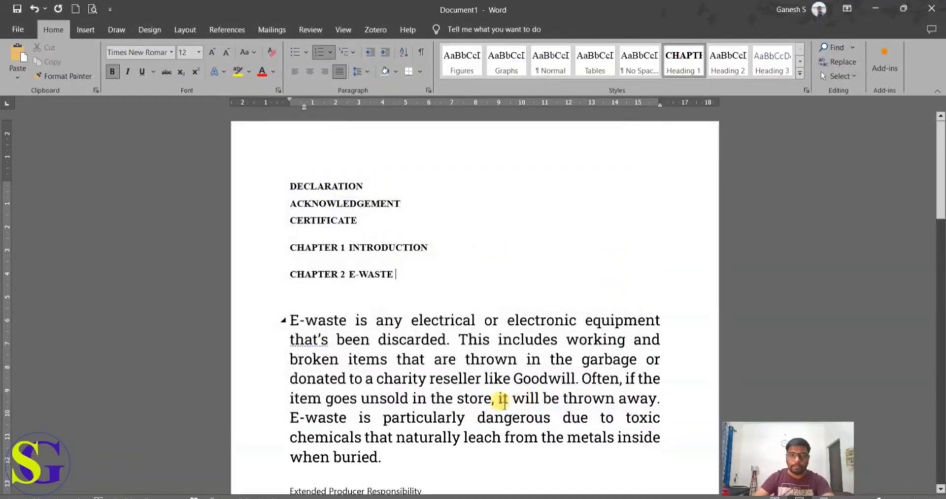
Step: Apply the Heading 2 style to the CHAPTER 2 E-WASTE line and retype its text as E-waste
drag(394, 275, 275, 275)
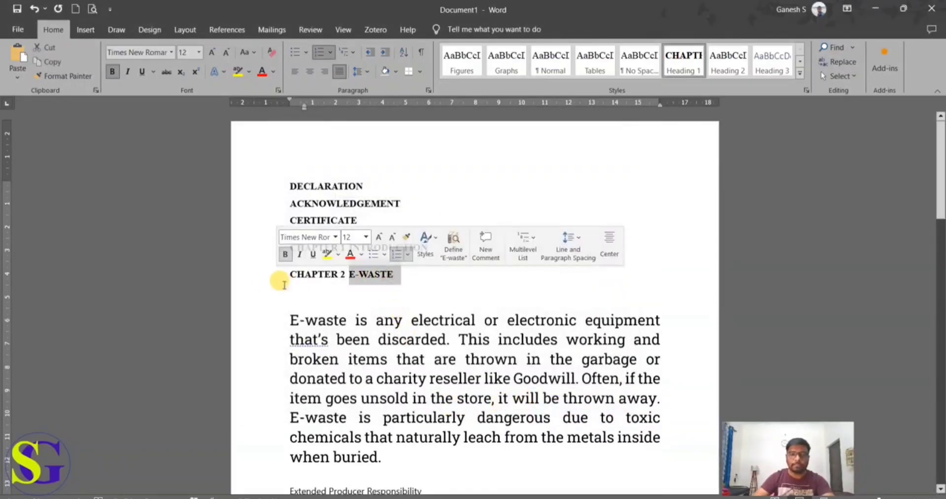
click(727, 64)
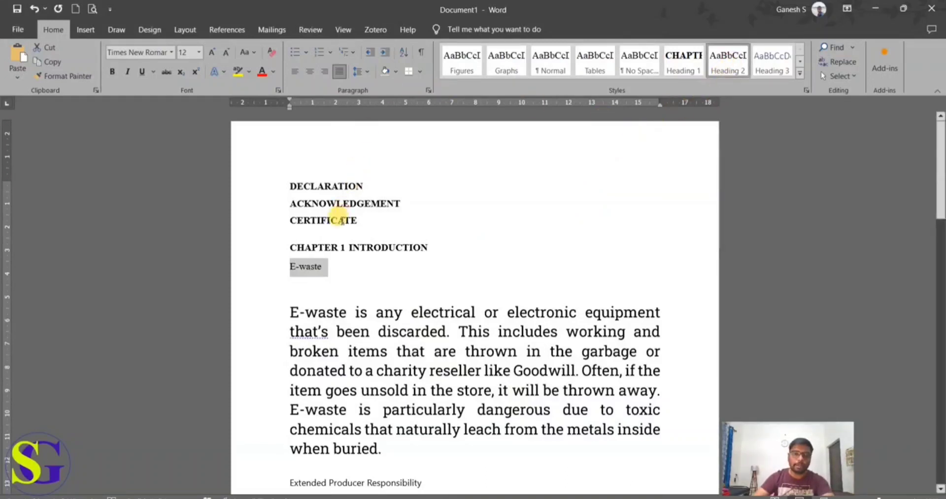
click(365, 270)
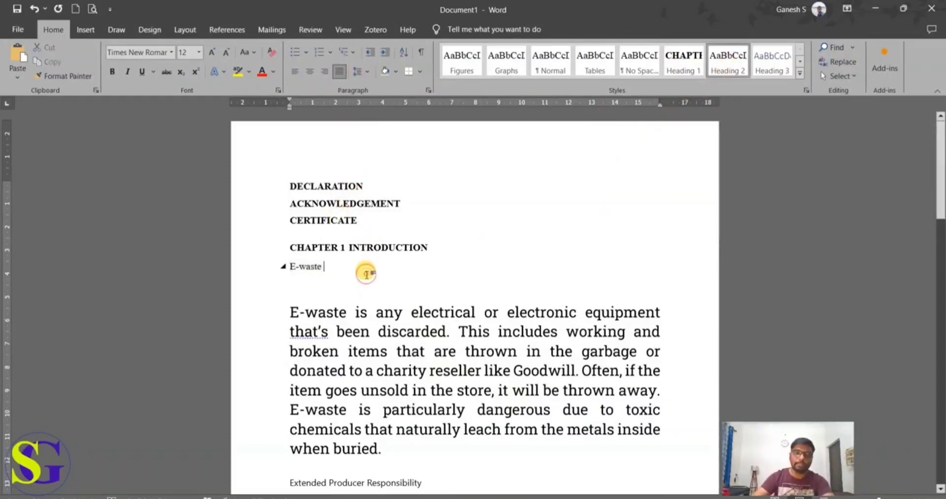
key(BackSpace)
key(BackSpace)
key(BackSpace)
key(BackSpace)
key(BackSpace)
key(BackSpace)
key(BackSpace)
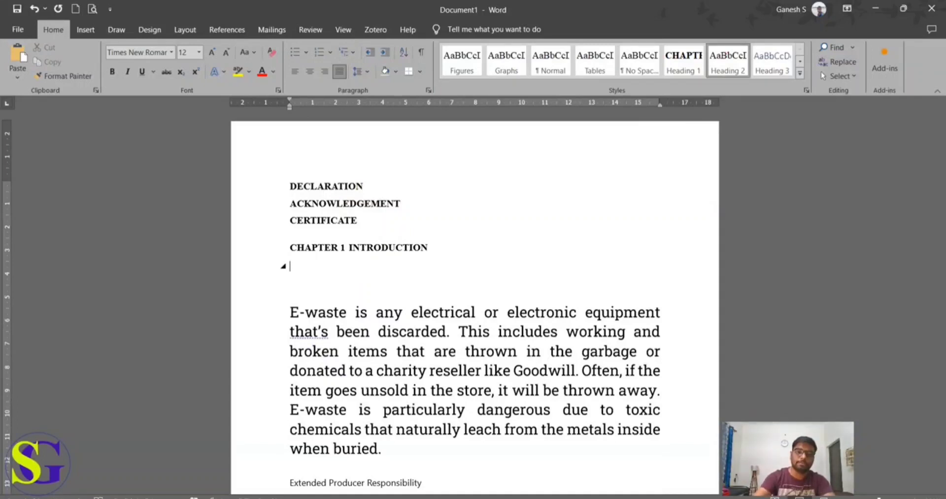
text(E--)
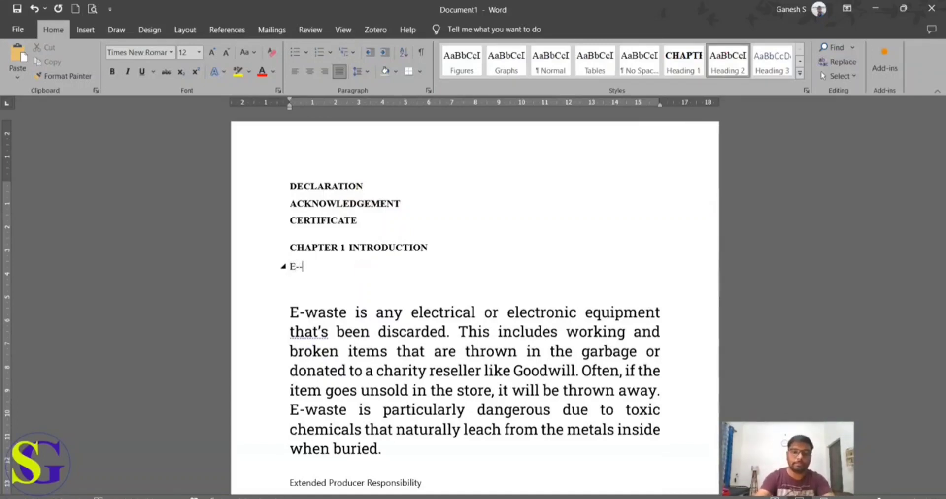
text(aste)
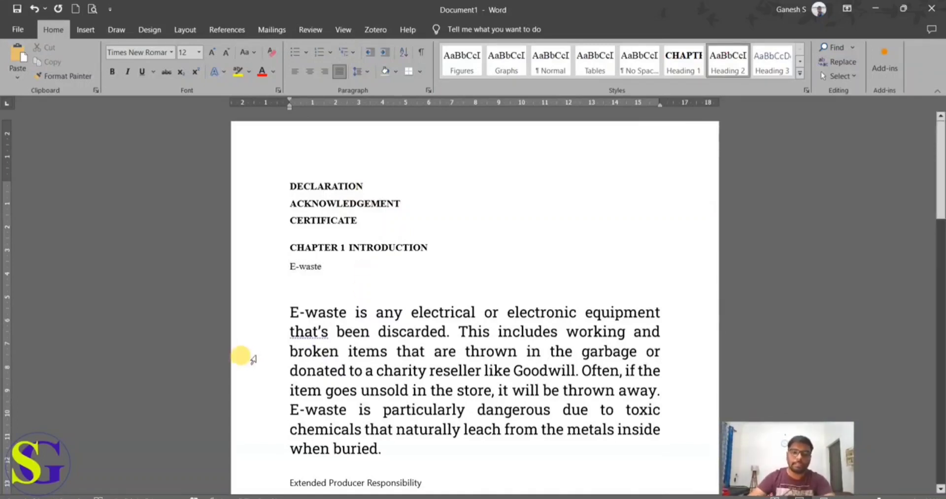
Step: Define the multilevel list again from the E-waste heading, with level 2 numbered 1.1 and linked to Heading 2
click(290, 266)
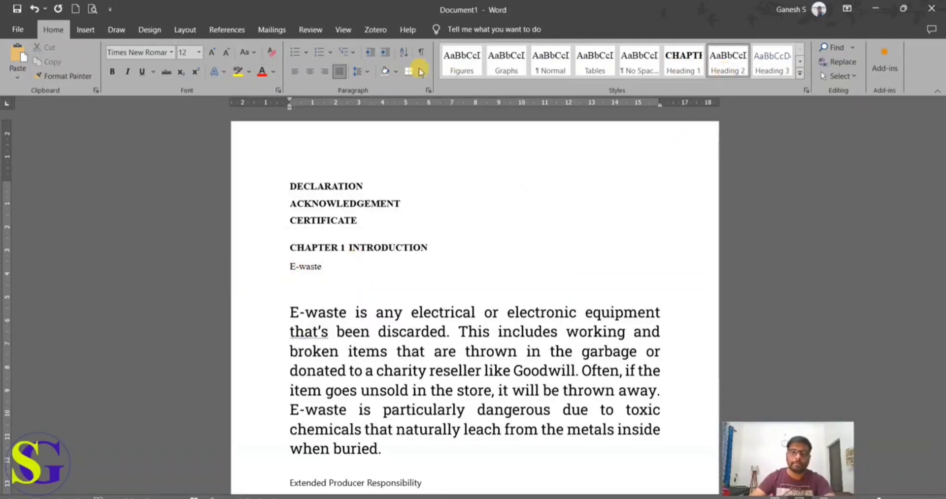
click(357, 57)
click(411, 393)
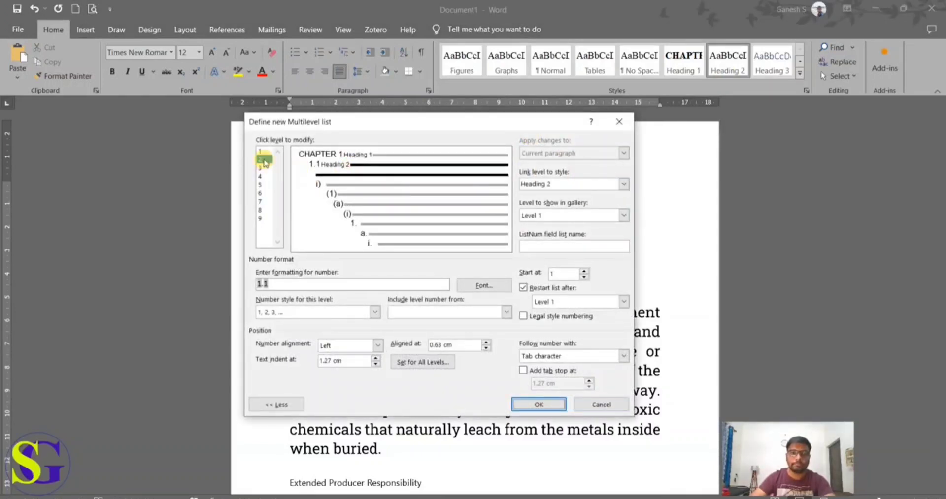
click(421, 314)
click(417, 318)
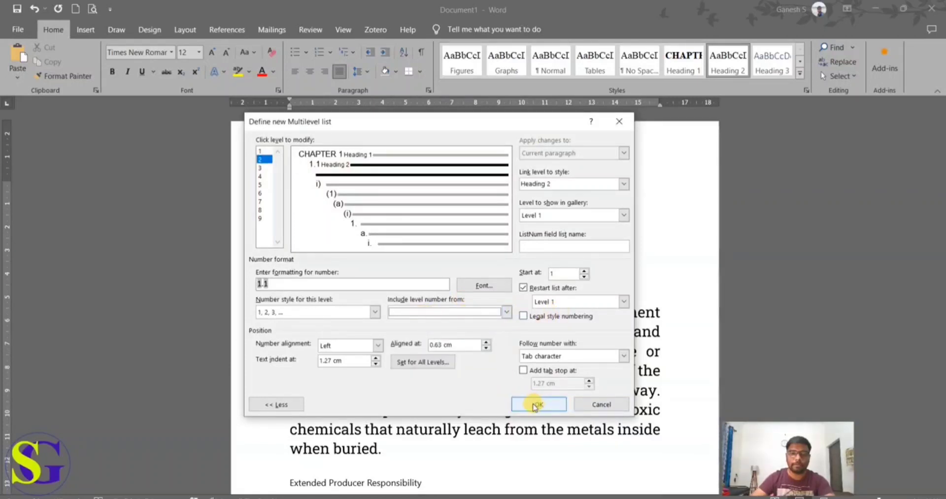
click(595, 216)
click(591, 218)
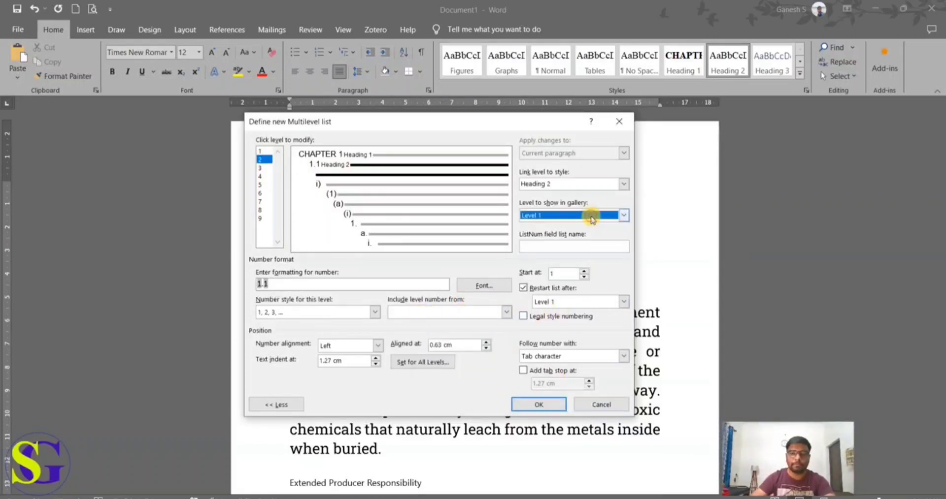
click(624, 185)
click(624, 185)
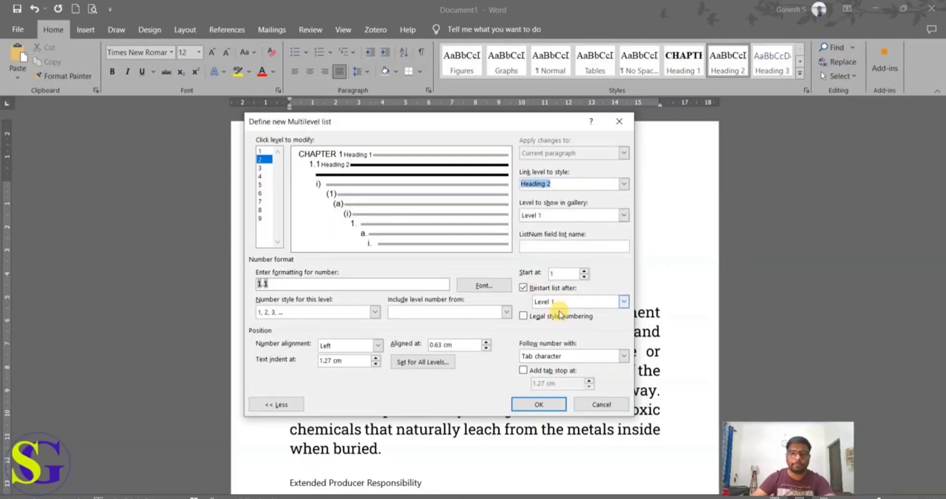
click(538, 405)
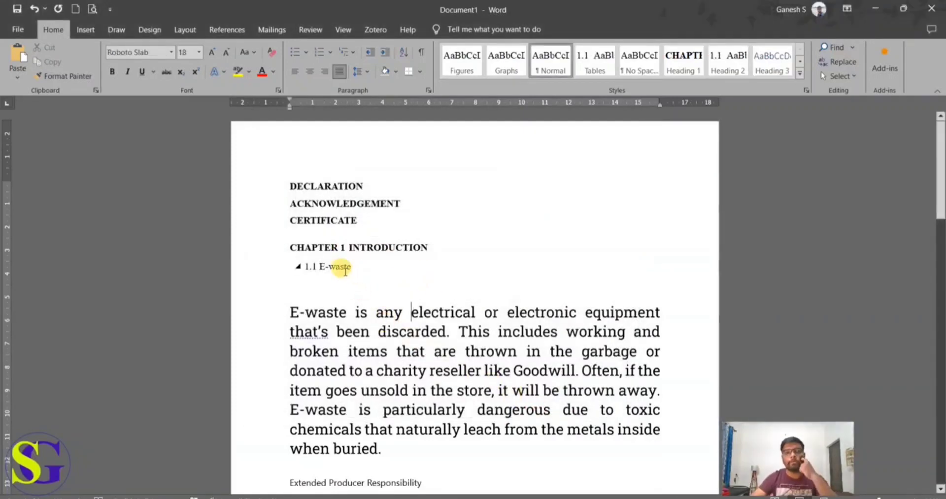
Step: Modify the Heading 2 style to use bold text
drag(350, 266, 319, 266)
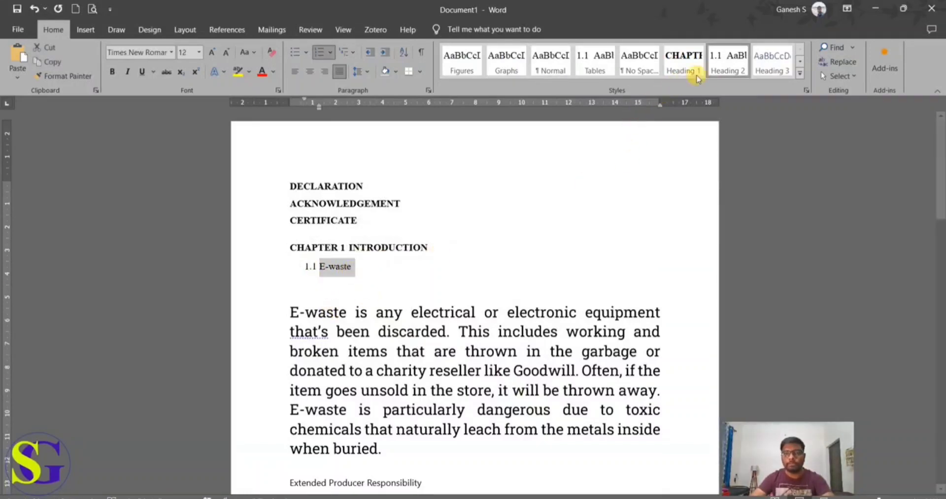
right_click(727, 61)
click(765, 89)
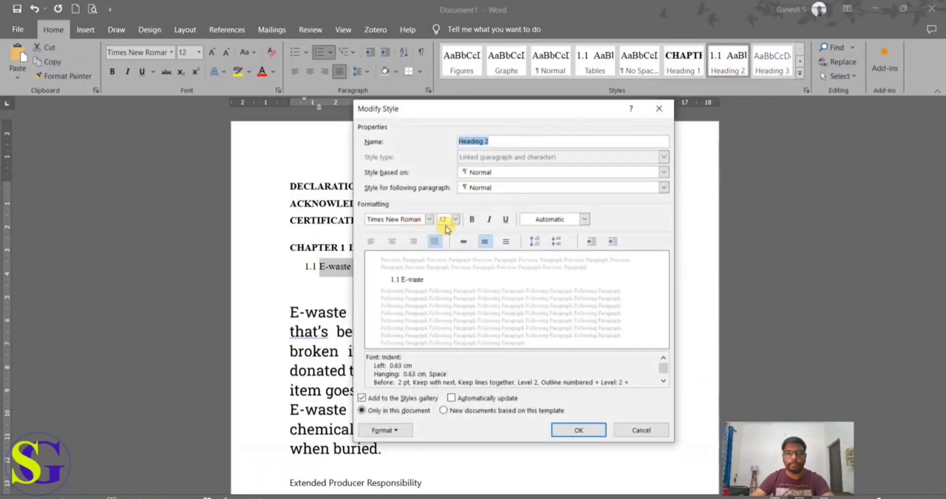
click(472, 219)
click(578, 431)
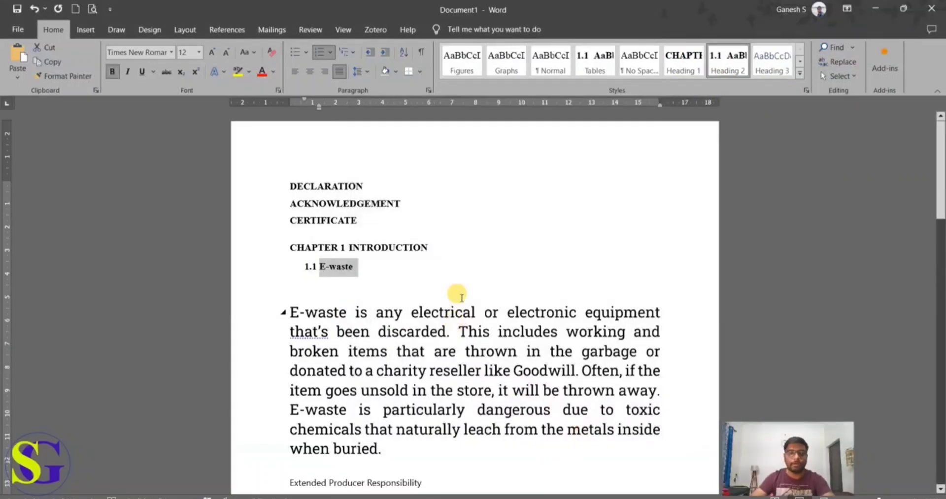
click(460, 295)
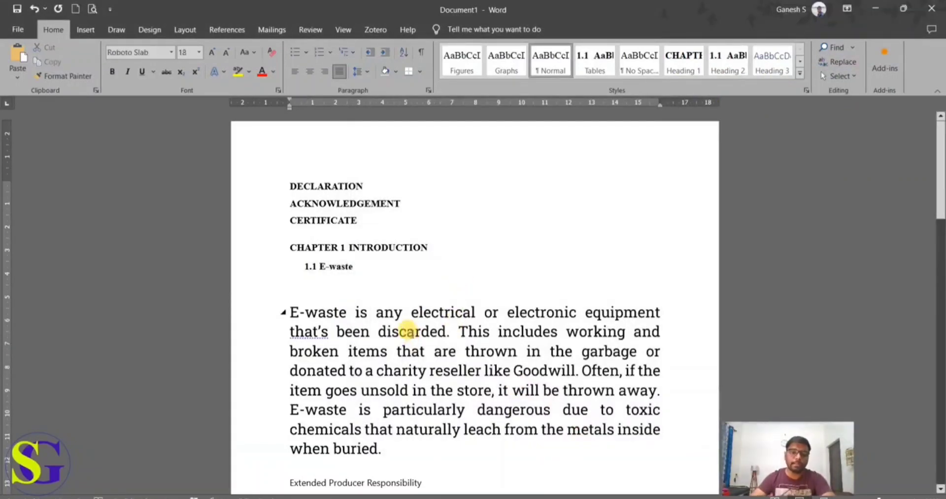
Step: Copy the formatting of the 1.1 E-waste heading onto the Extended Producer Responsibility line with Format Painter
scroll(408, 331, down, 1)
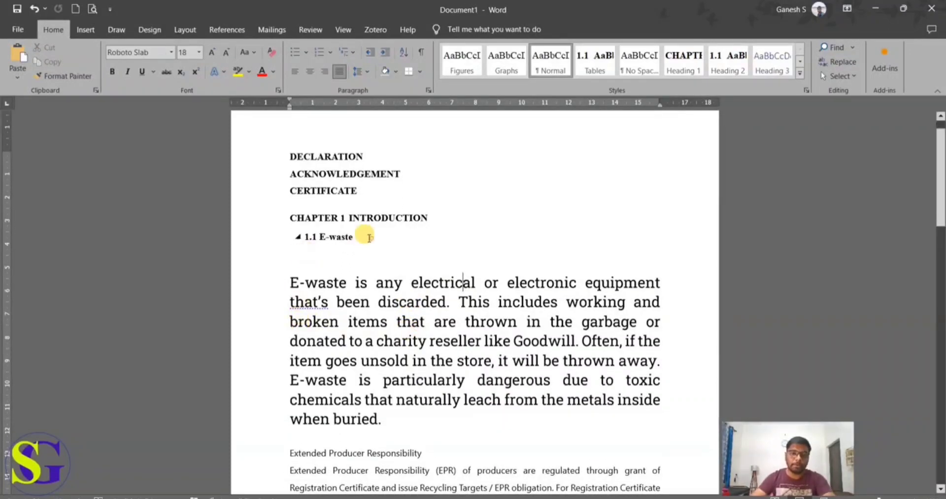
drag(361, 236, 298, 234)
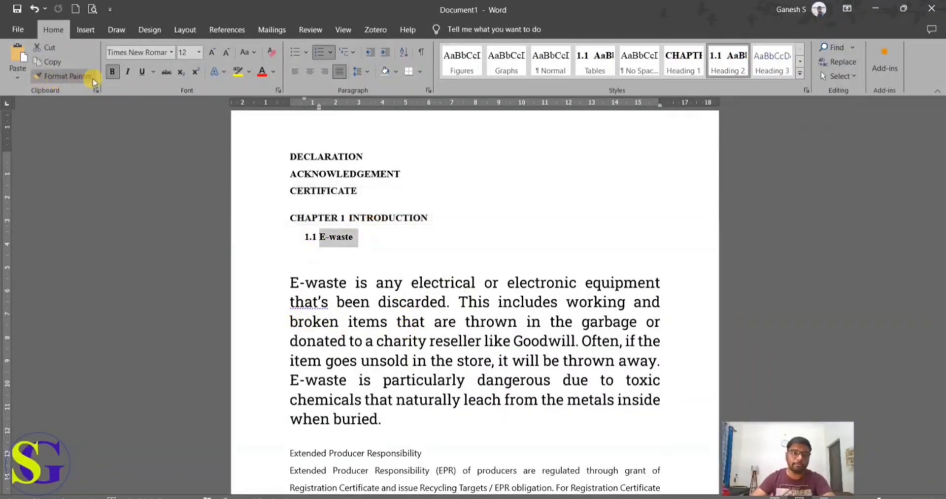
click(64, 77)
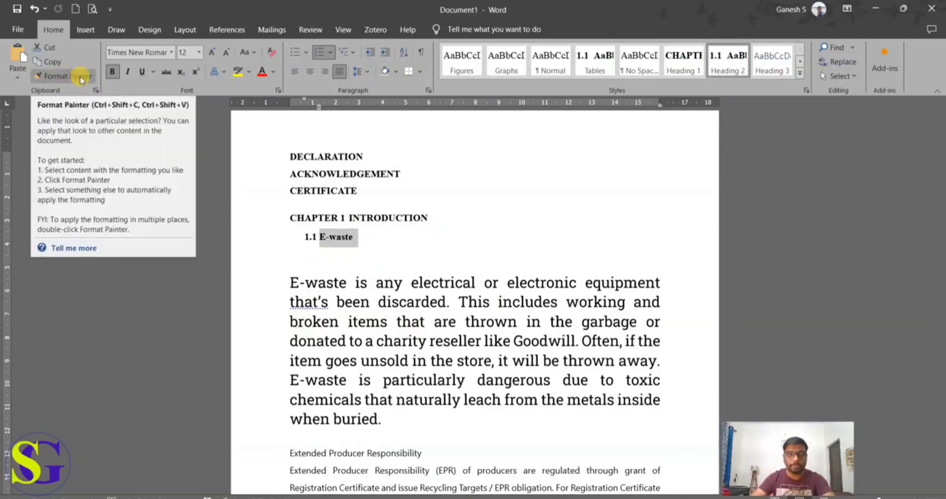
scroll(213, 239, down, 3)
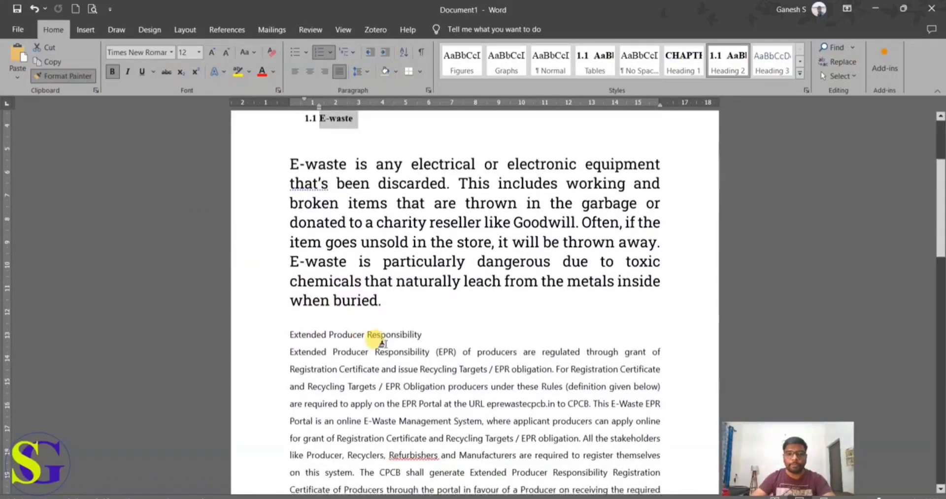
drag(423, 334, 279, 335)
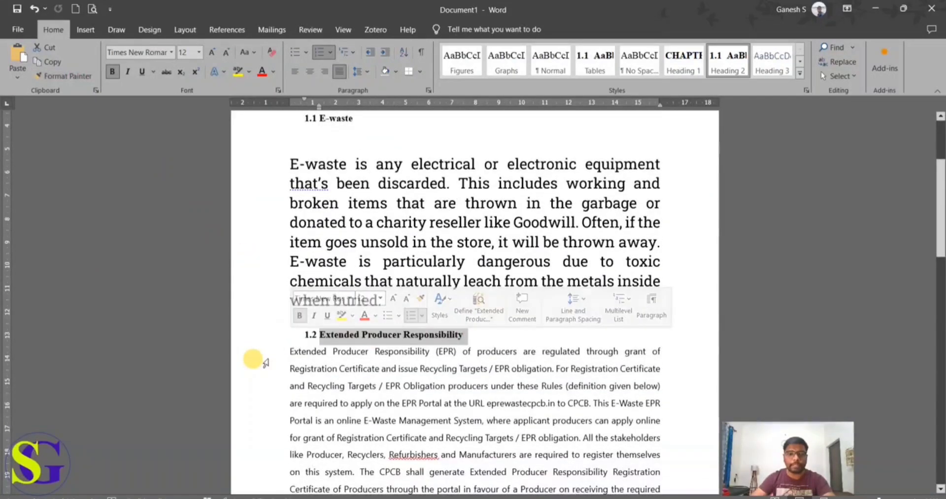
Step: Copy the formatting of the Extended Producer Responsibility heading onto the E-waste Hides Toxic Materials heading with Format Painter
click(64, 76)
scroll(379, 320, down, 10)
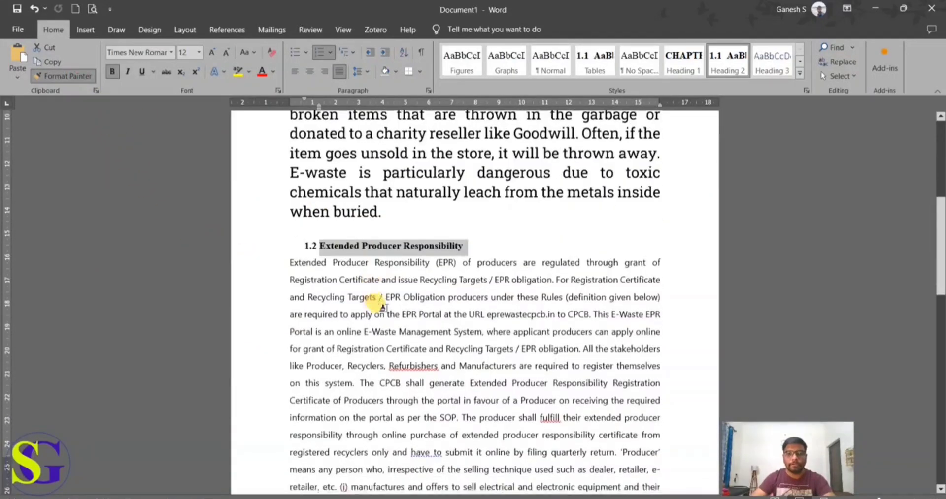
scroll(412, 335, down, 2)
drag(518, 274, 280, 277)
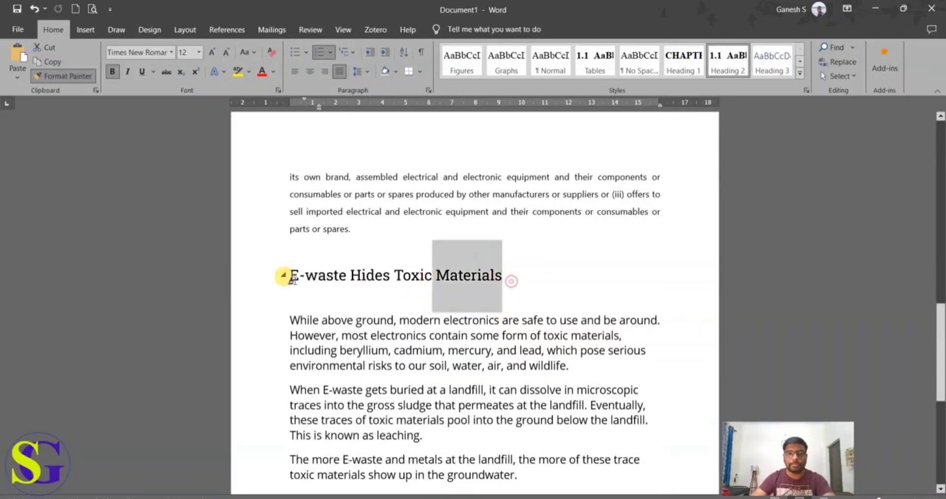
Step: Review the section numbering and heading formatting from the E-waste Hides Toxic Materials heading back to the INTRODUCTION chapter heading
scroll(501, 418, up, 10)
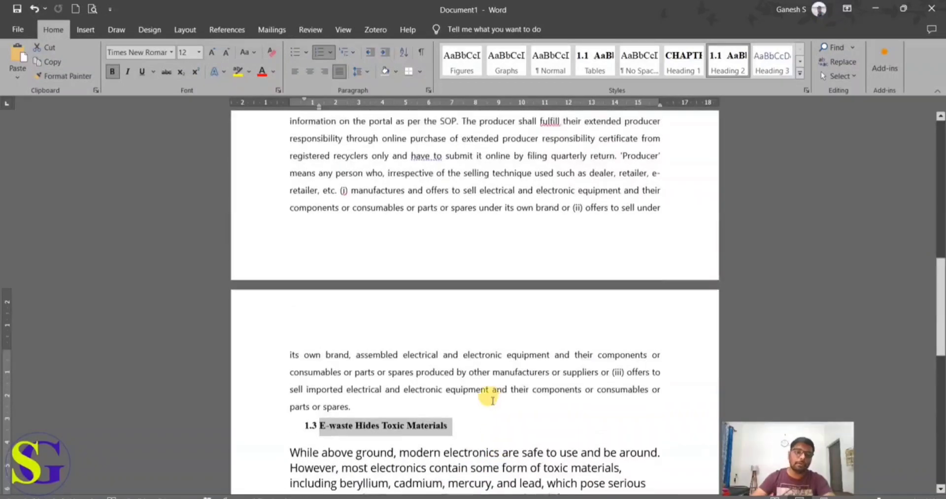
scroll(450, 281, up, 5)
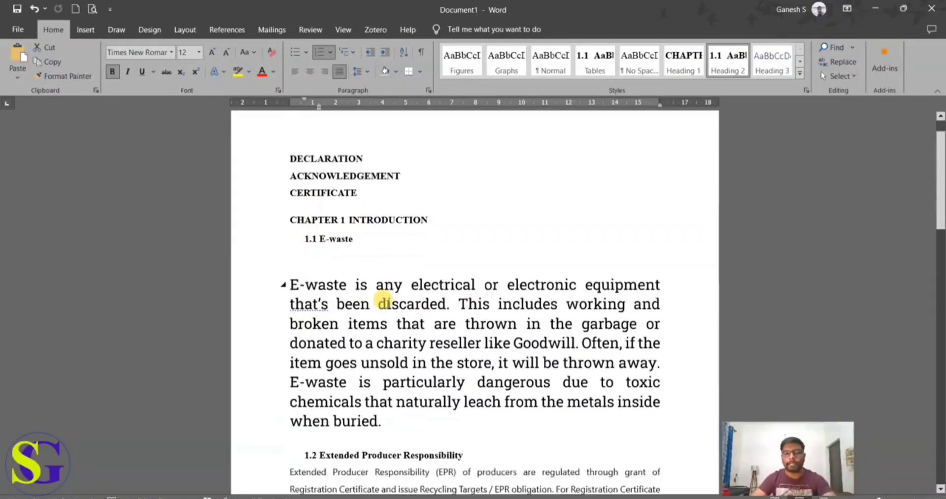
scroll(382, 302, down, 3)
scroll(397, 345, down, 5)
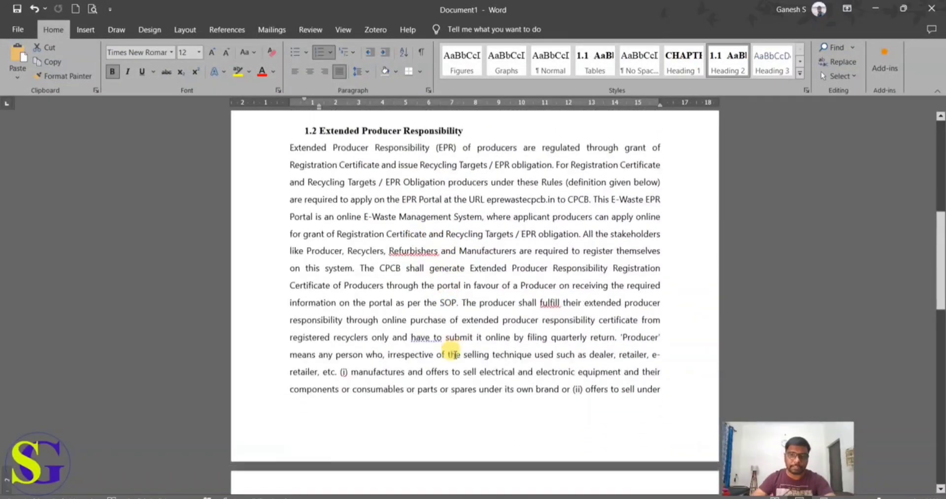
scroll(449, 339, up, 8)
scroll(449, 335, up, 1)
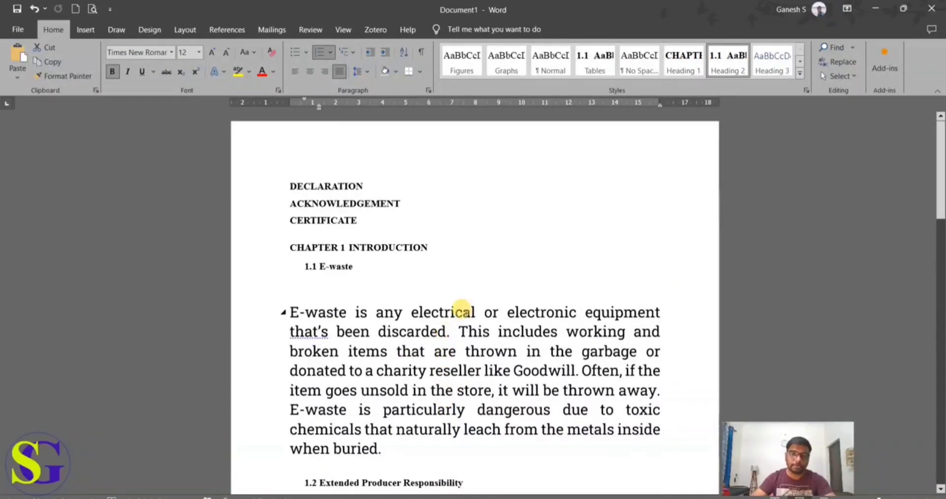
click(465, 244)
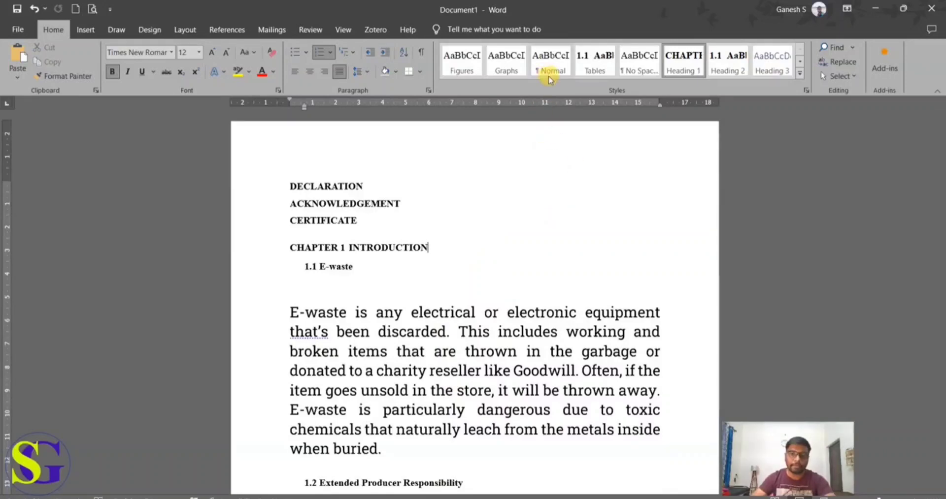
Step: Apply the Normal style to the body paragraph under the 1.1 E-waste heading
scroll(542, 399, down, 2)
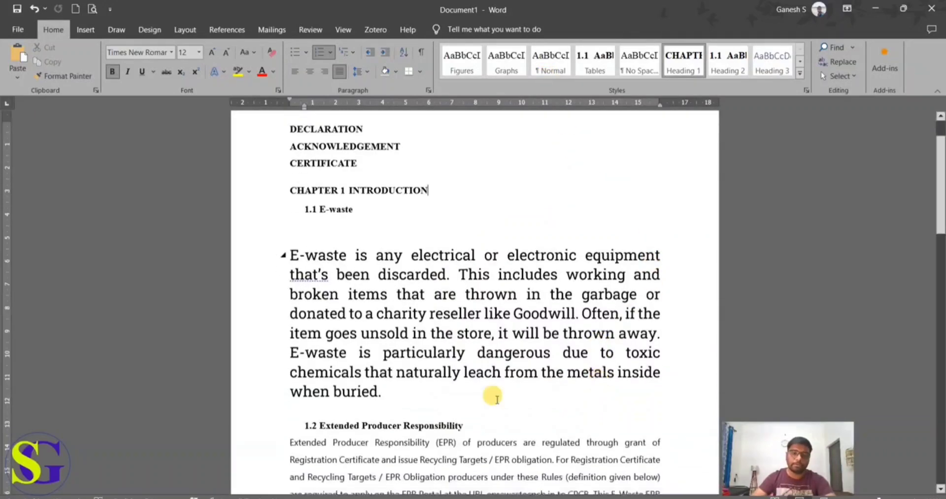
drag(412, 392, 285, 251)
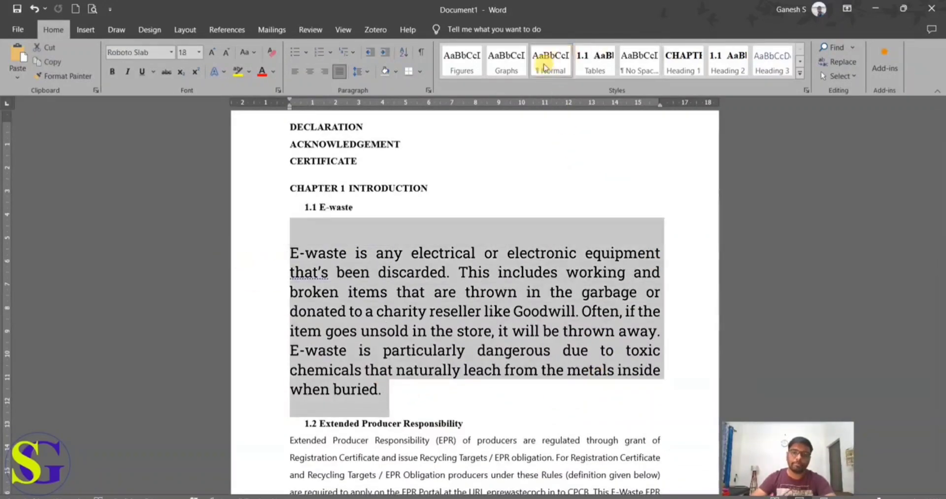
click(551, 62)
Step: Apply the Normal style to the body paragraph under the 1.2 Extended Producer Responsibility heading
scroll(551, 315, down, 1)
scroll(552, 315, down, 2)
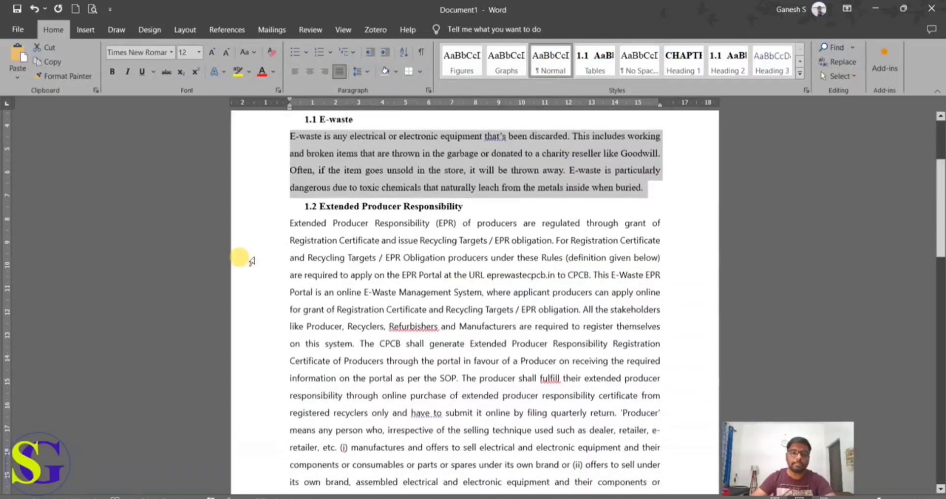
drag(290, 222, 523, 406)
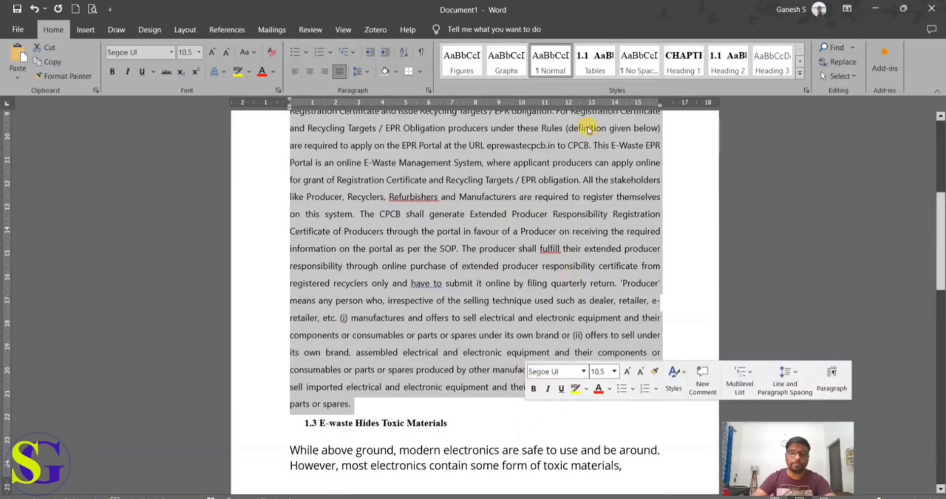
click(549, 62)
Step: Copy the Extended Producer Responsibility body formatting onto the paragraphs under E-waste Hides Toxic Materials with Format Painter
scroll(374, 316, down, 6)
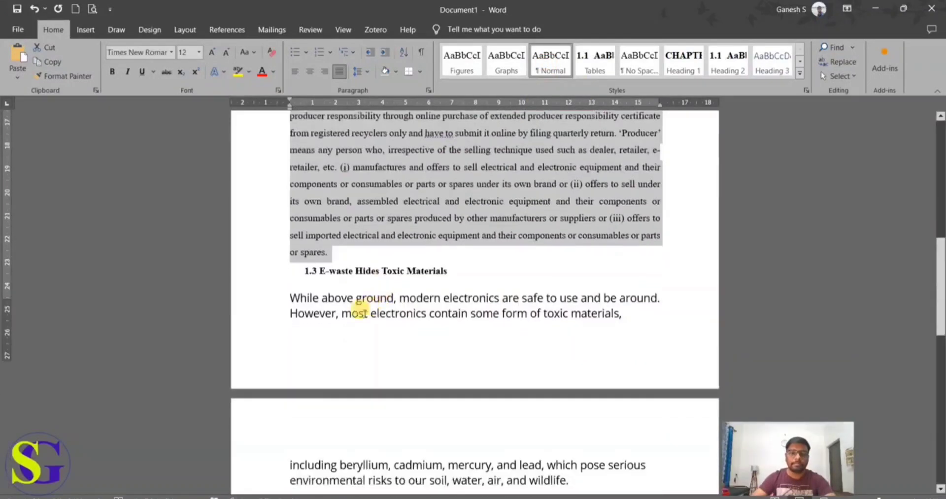
click(69, 77)
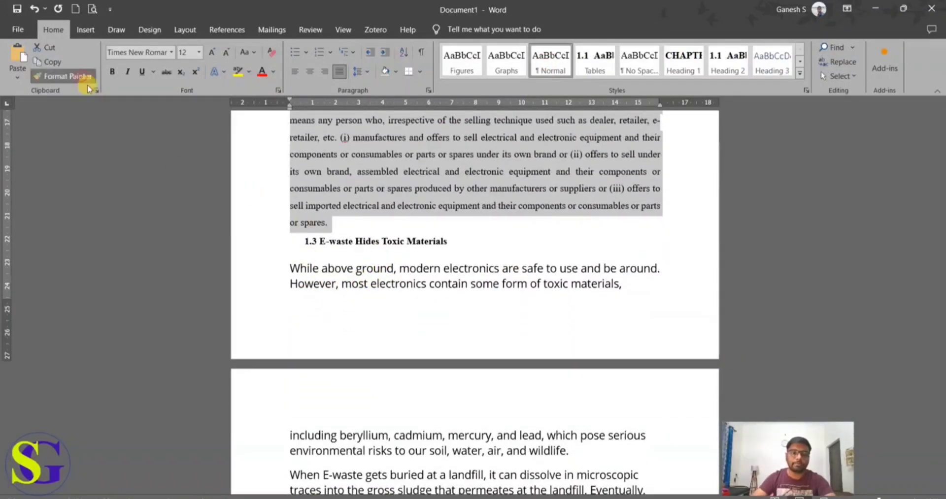
mouse_move(286, 267)
mouse_down()
mouse_move(521, 489)
mouse_move(530, 384)
mouse_up()
Step: Review the formatted Chapter 1 text and compare it with the unformatted source content in Content Doc
scroll(518, 457, up, 20)
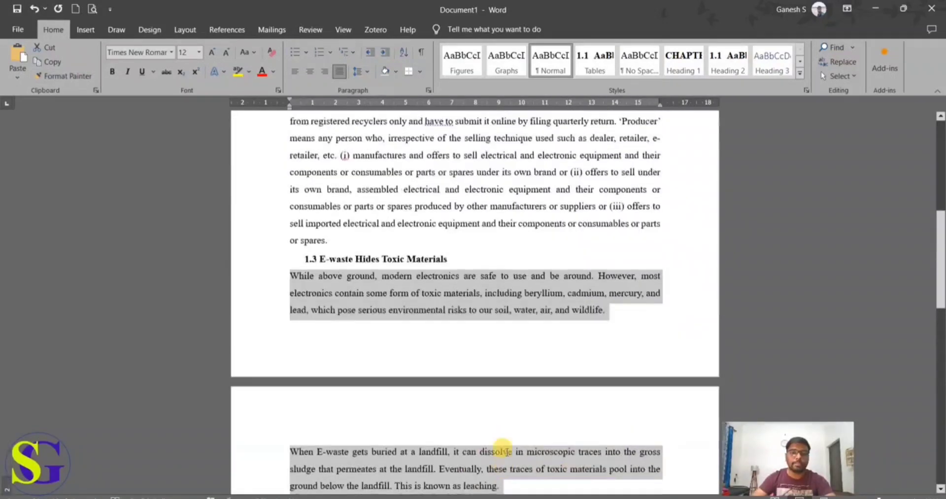
scroll(506, 441, down, 1)
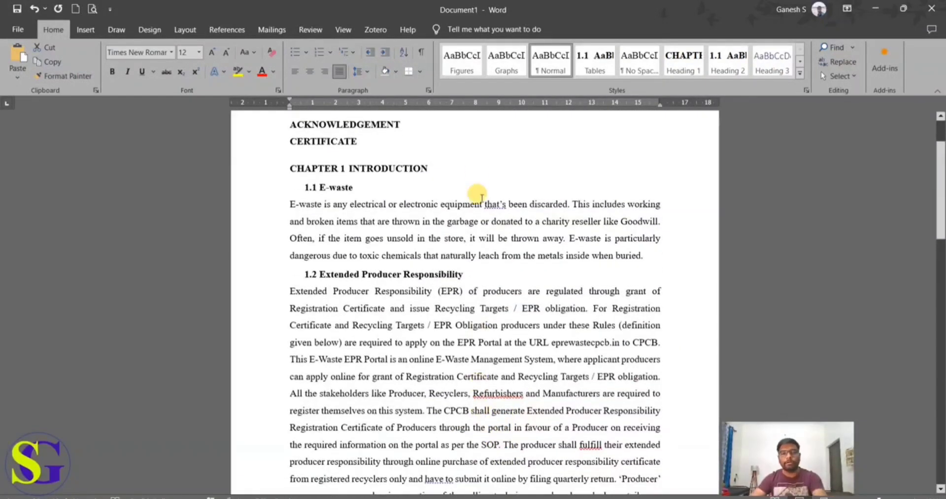
click(372, 169)
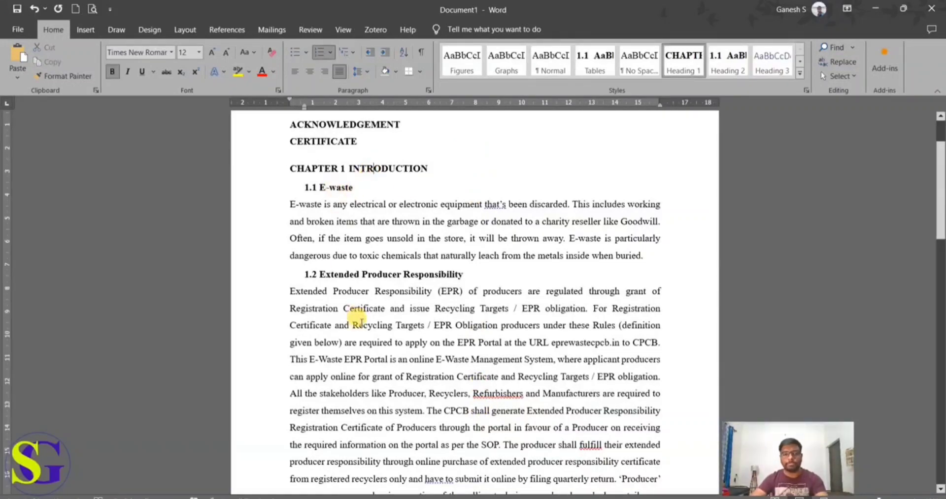
scroll(361, 322, down, 2)
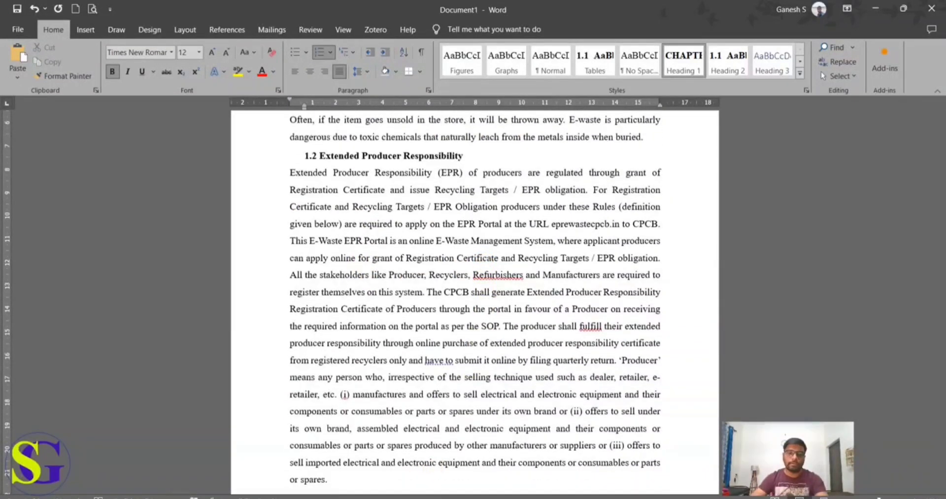
click(286, 466)
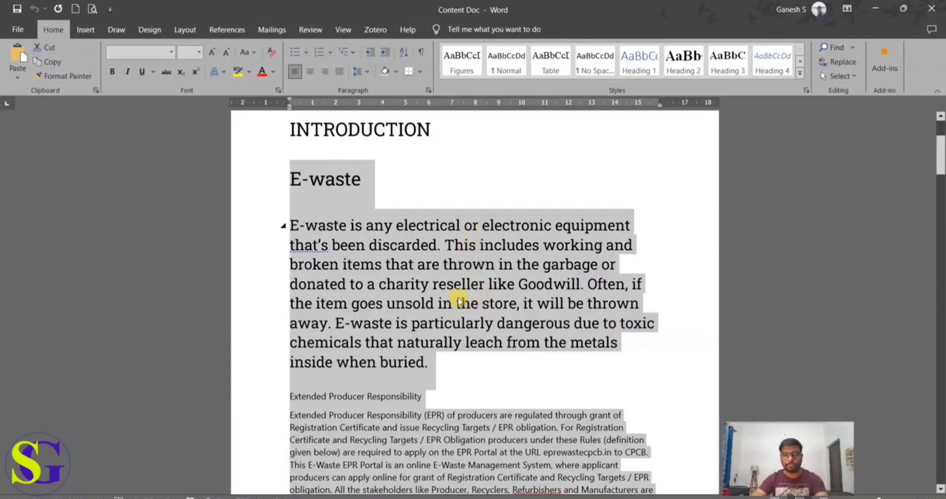
click(387, 496)
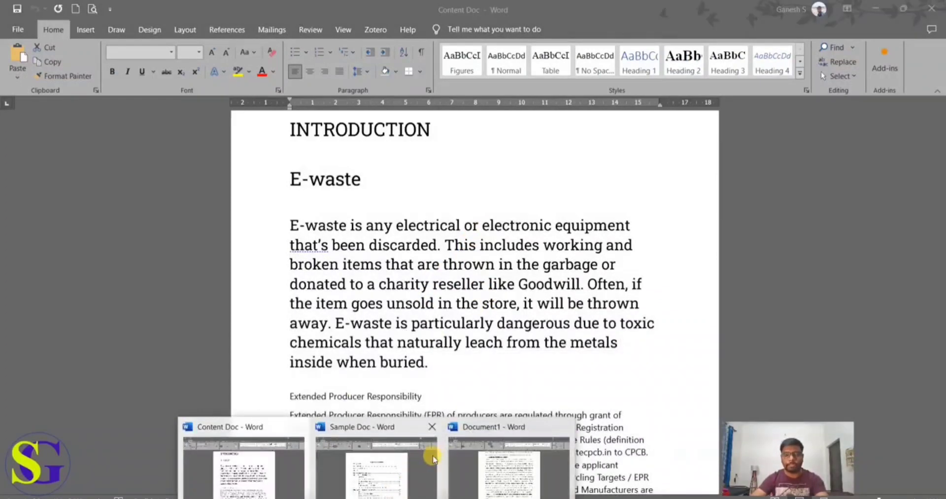
click(498, 459)
scroll(465, 390, down, 1)
scroll(468, 331, up, 2)
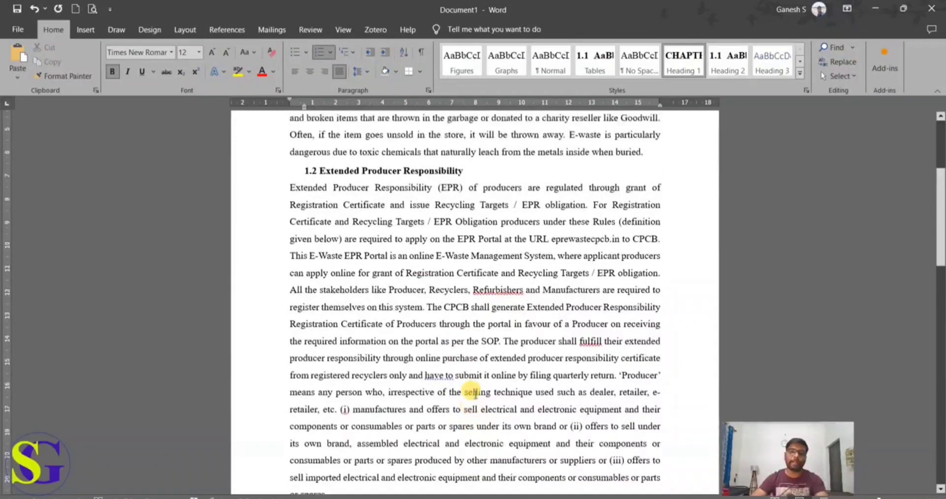
Step: Add a LITERATURE line after the last Chapter 1 paragraph and apply the Heading 1 style to it
scroll(475, 393, down, 3)
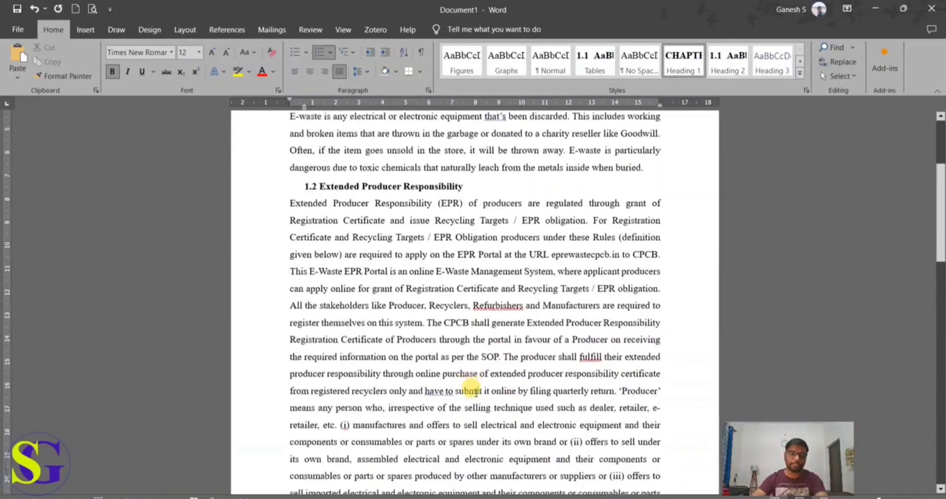
scroll(477, 394, down, 7)
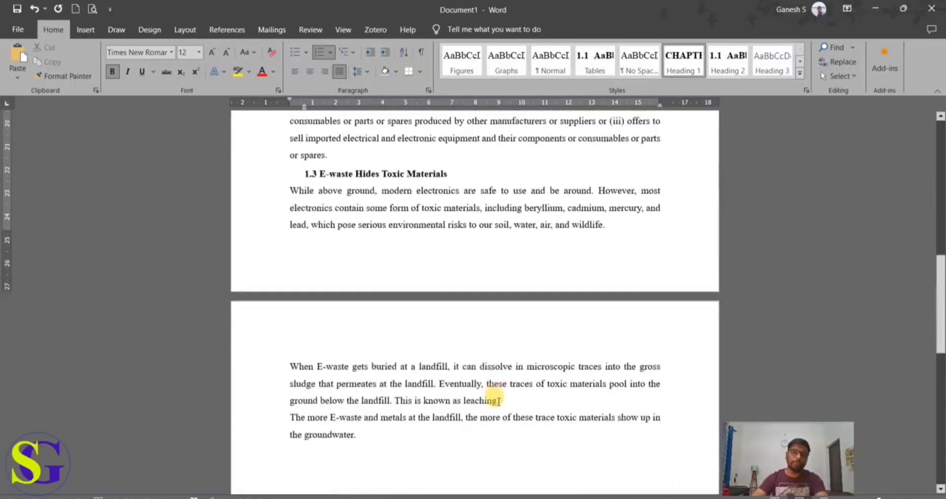
click(428, 452)
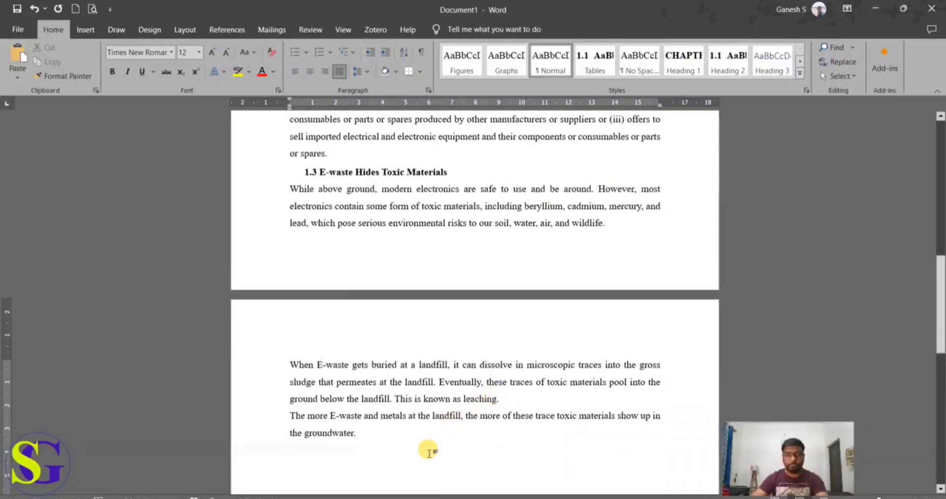
text(LIT)
text(ERATURE)
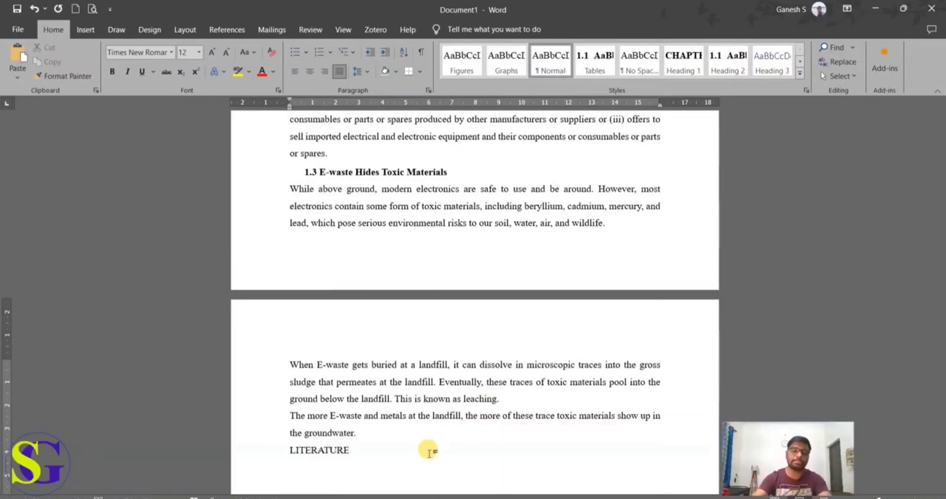
click(359, 459)
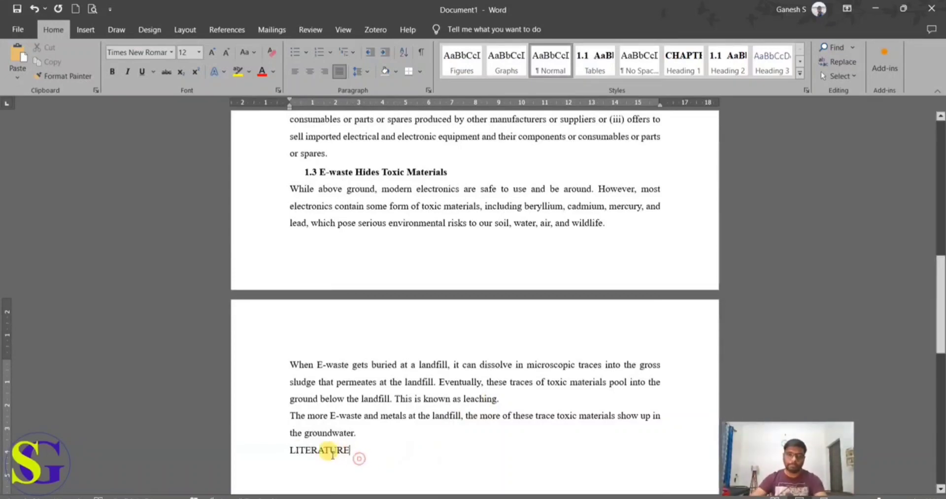
drag(333, 456, 280, 450)
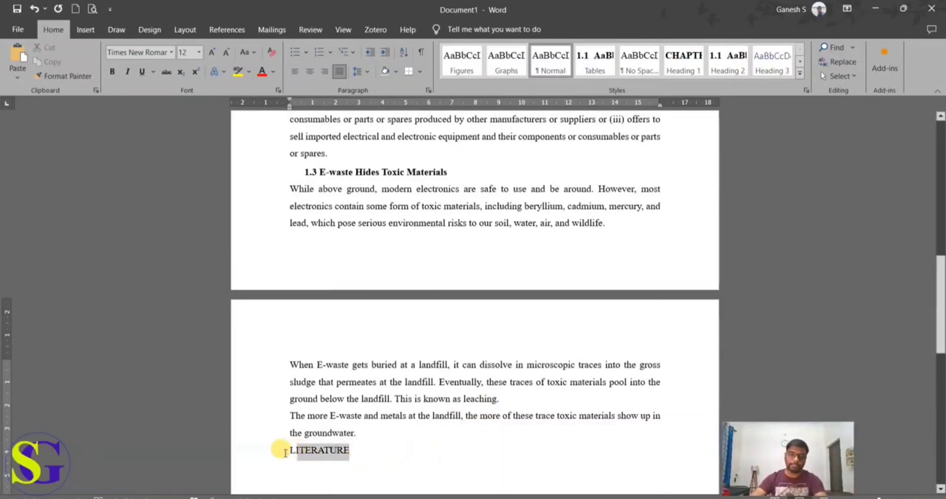
click(683, 60)
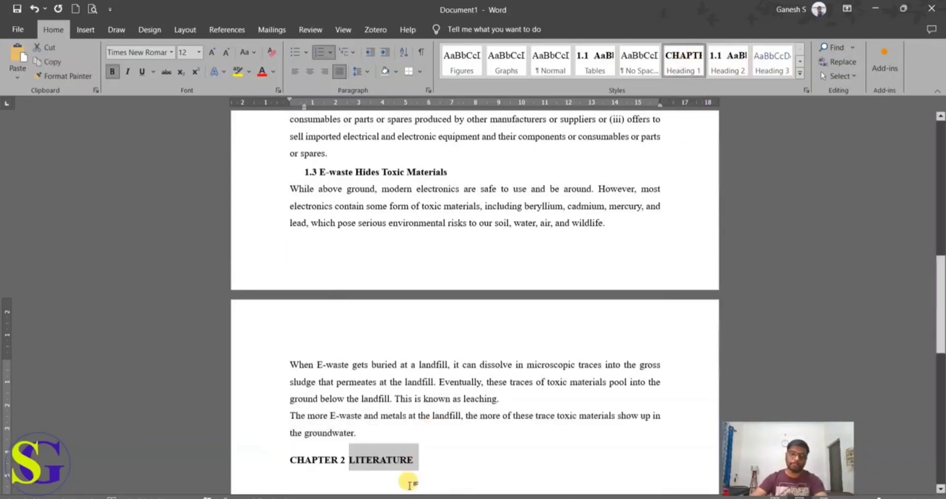
Step: Add the line "E-Waste in Concrete" directly below the LITERATURE chapter heading, followed by a new paragraph
click(422, 464)
scroll(426, 455, down, 1)
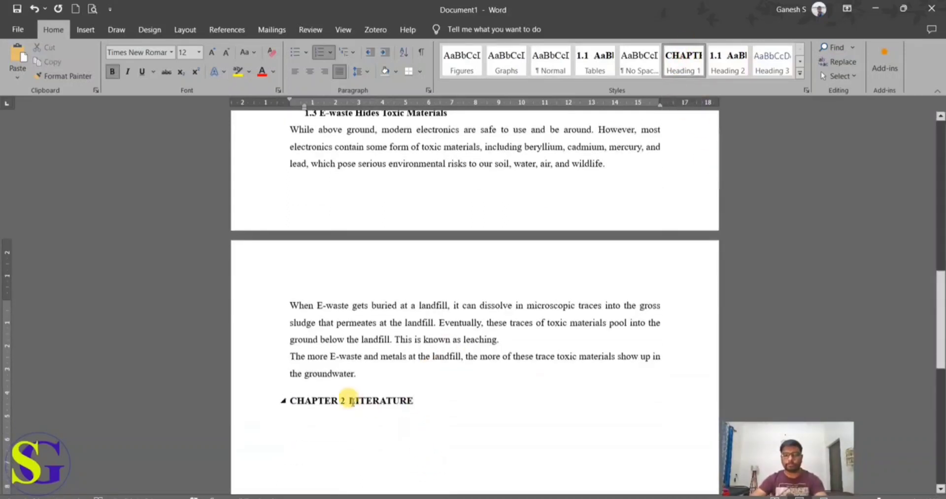
key(Return)
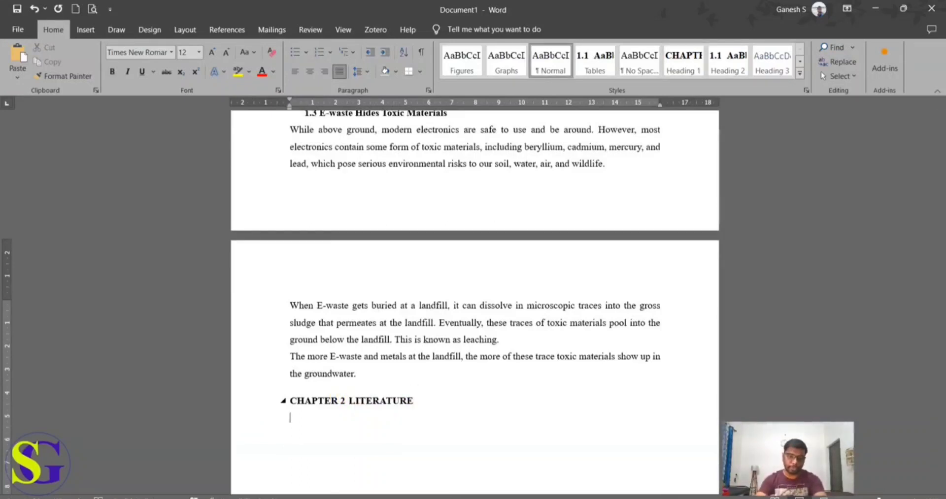
text(E-)
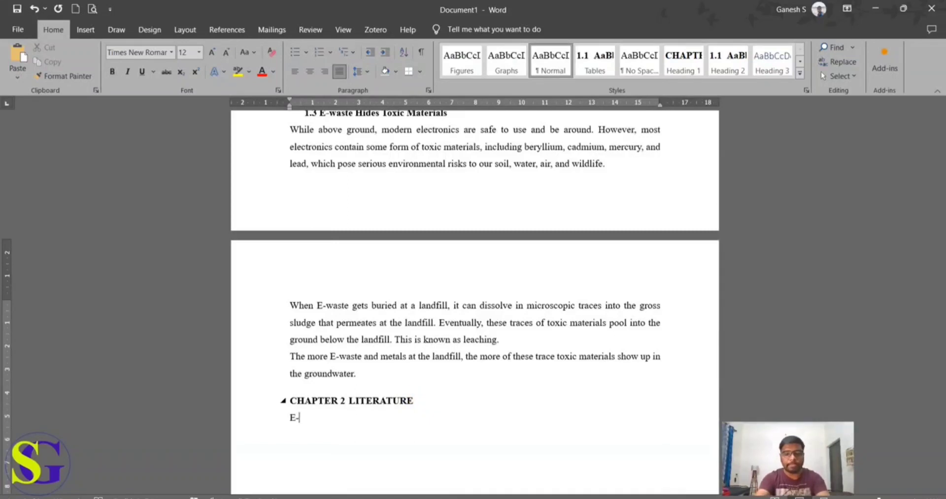
text(Waste i)
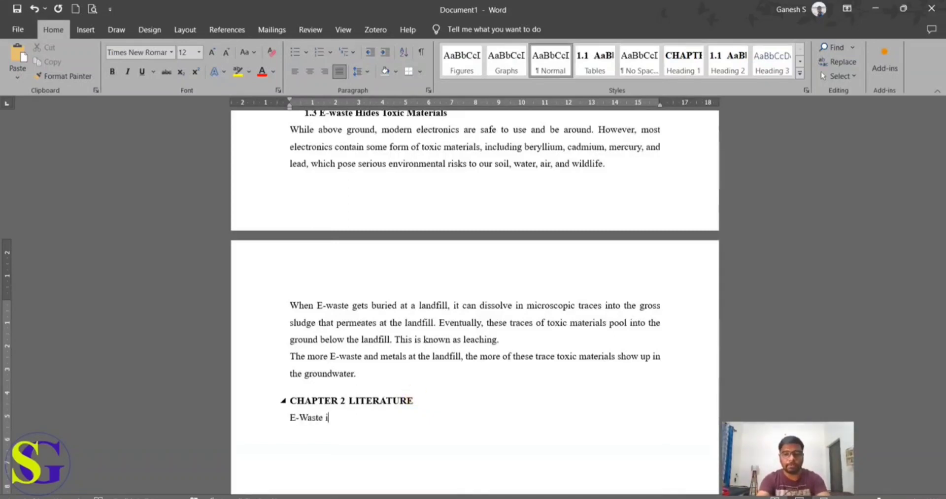
text(n Conc)
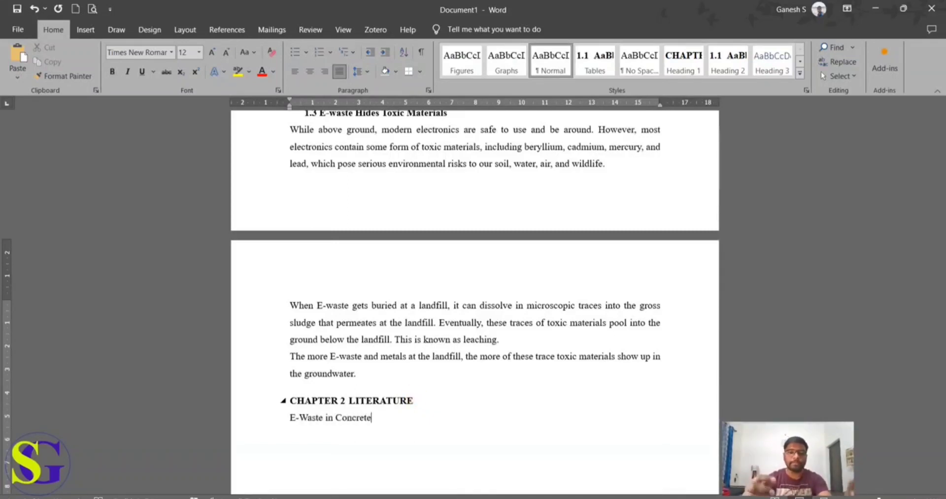
text(rete)
key(Return)
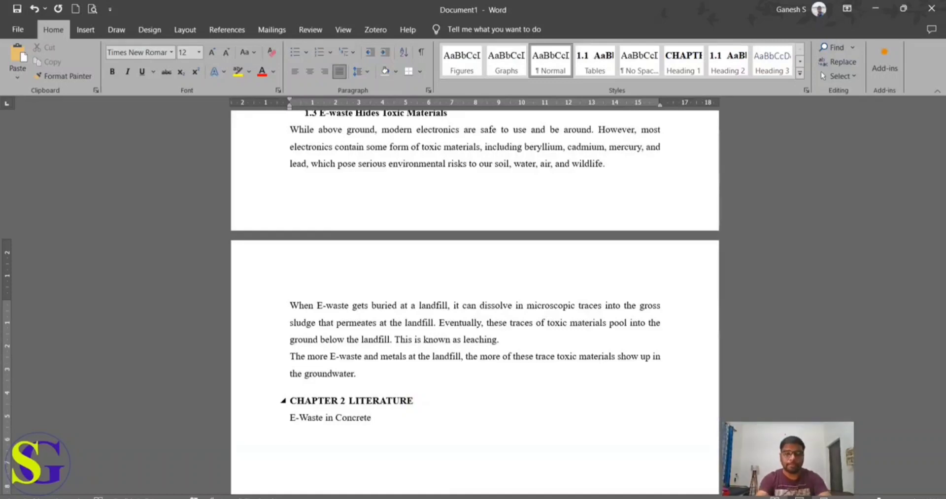
Step: Add the lines "Effects of E-waste" and "E-waste management in India" below E-Waste in Concrete in the Literature chapter
text(Ef)
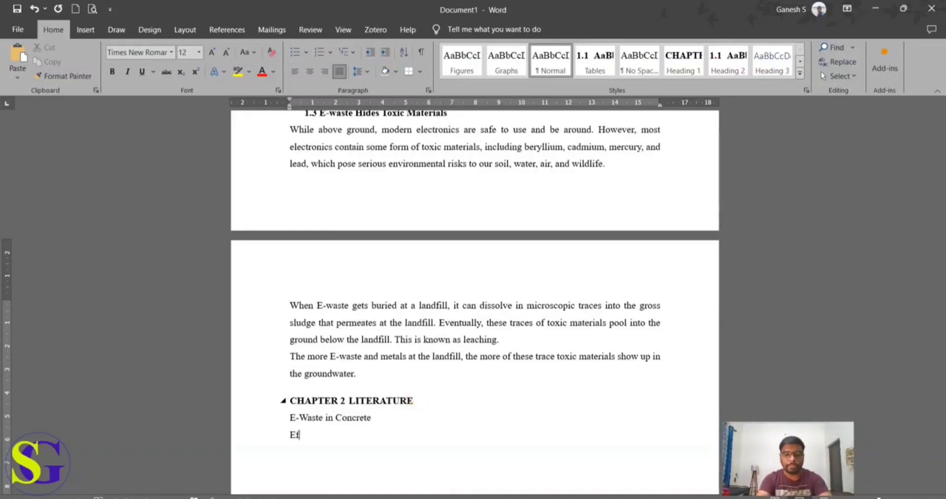
text(fects of E-waste)
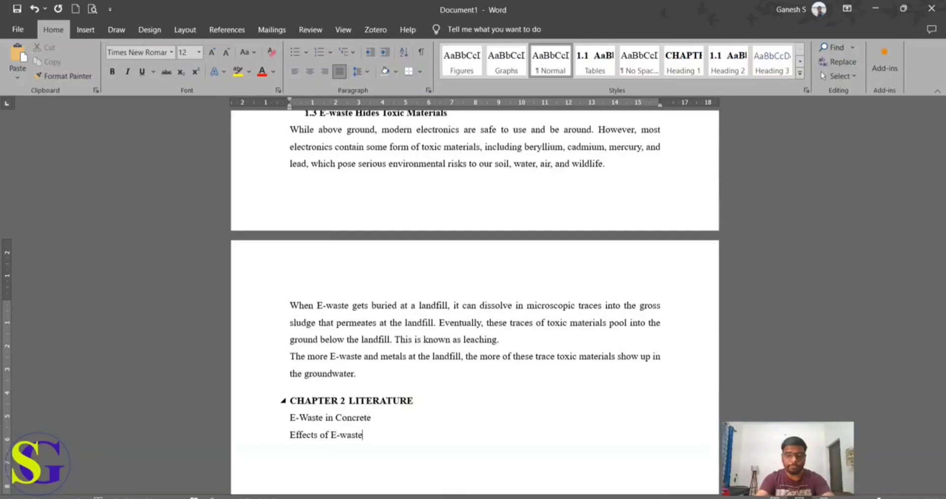
text(E-a)
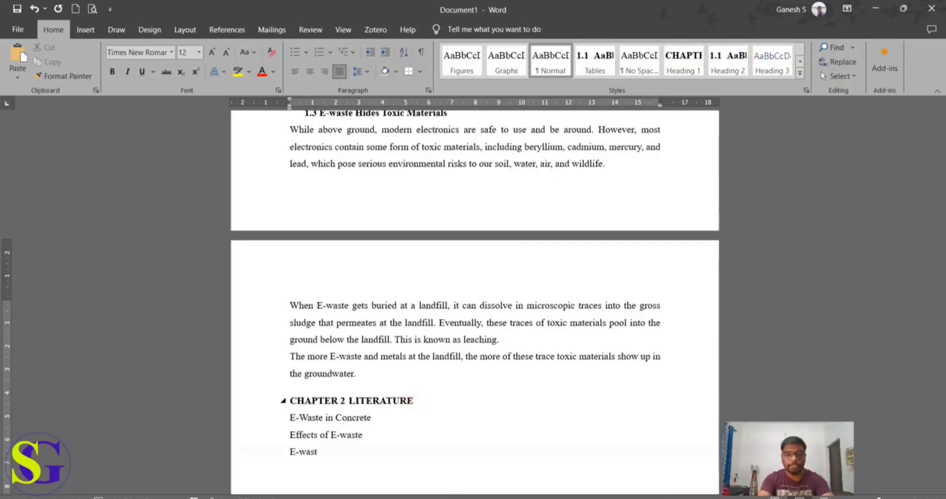
text(aste mana)
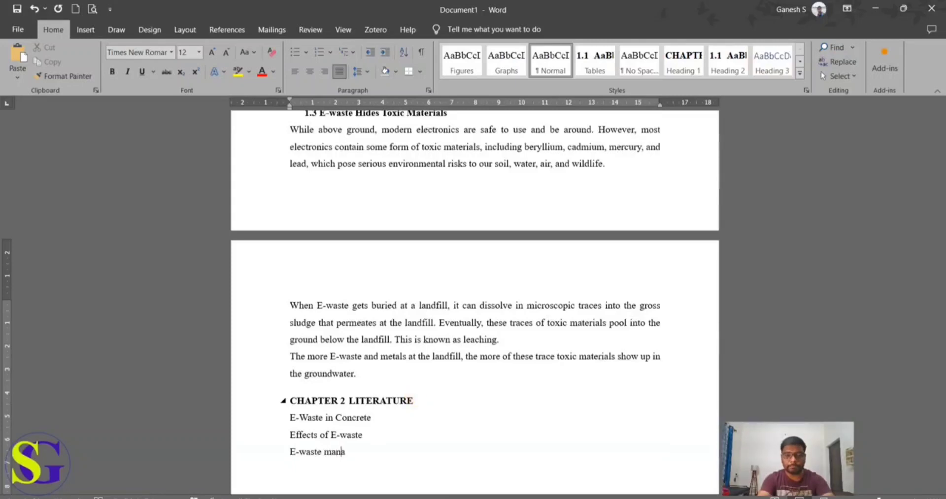
text(gement i)
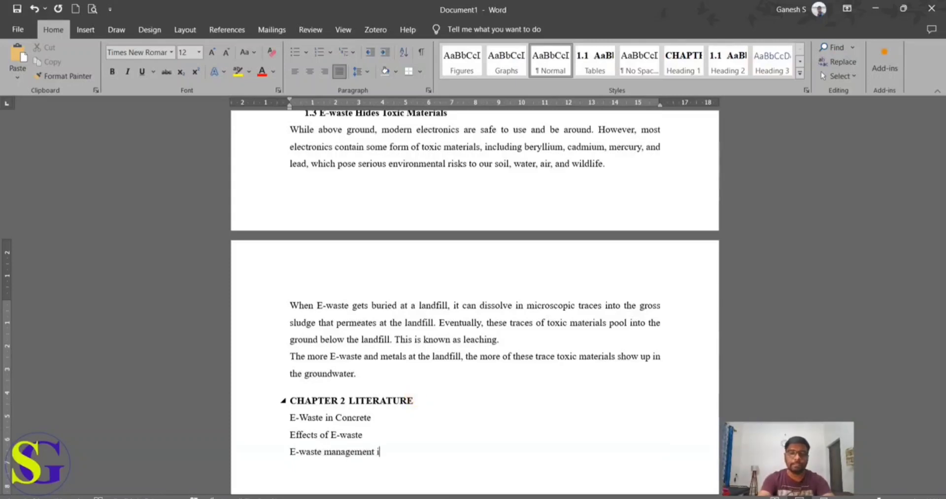
text(n iIndia)
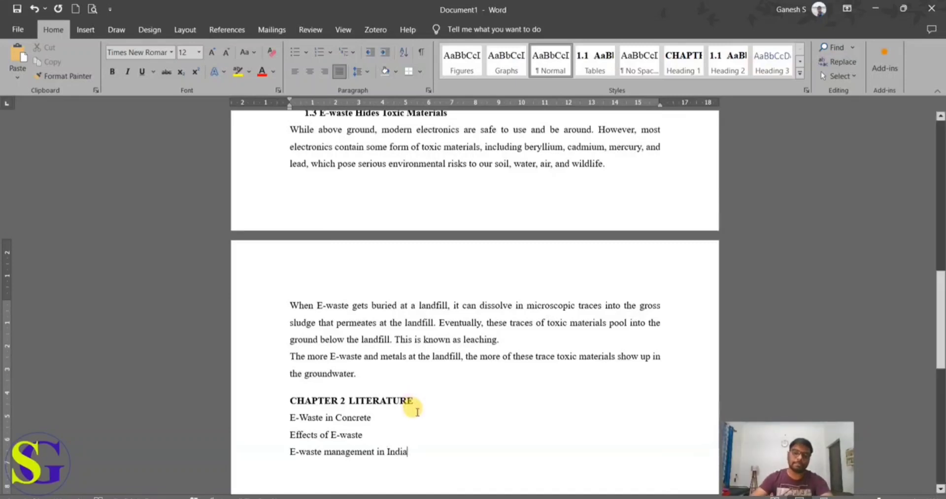
Step: Apply the Heading 2 style to the three topic lines under the LITERATURE chapter heading
drag(415, 457, 290, 418)
click(727, 72)
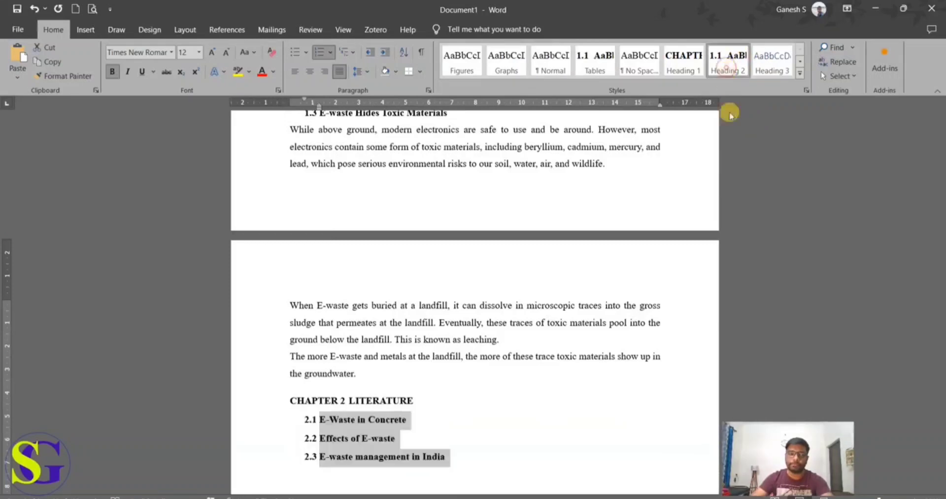
click(556, 357)
scroll(533, 426, down, 1)
scroll(533, 426, down, 1)
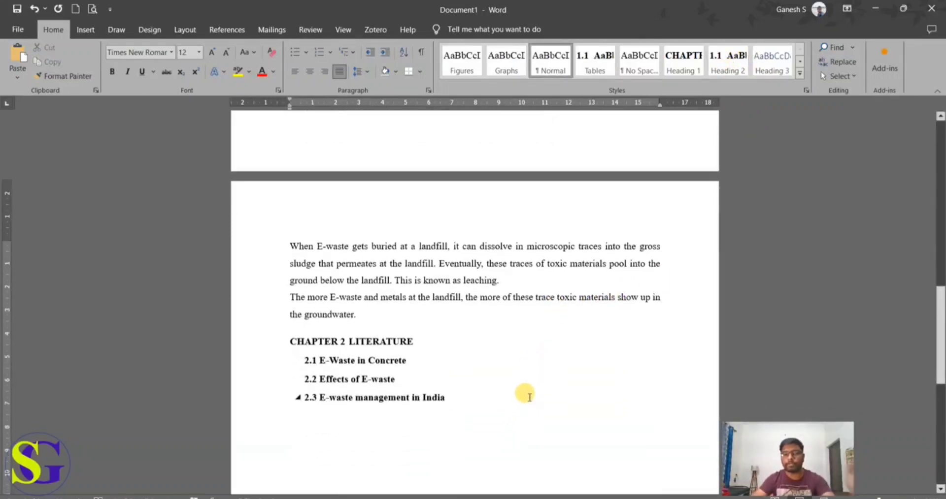
Step: Add a new line reading "Experimental studies" after the E-waste management in India heading
click(523, 405)
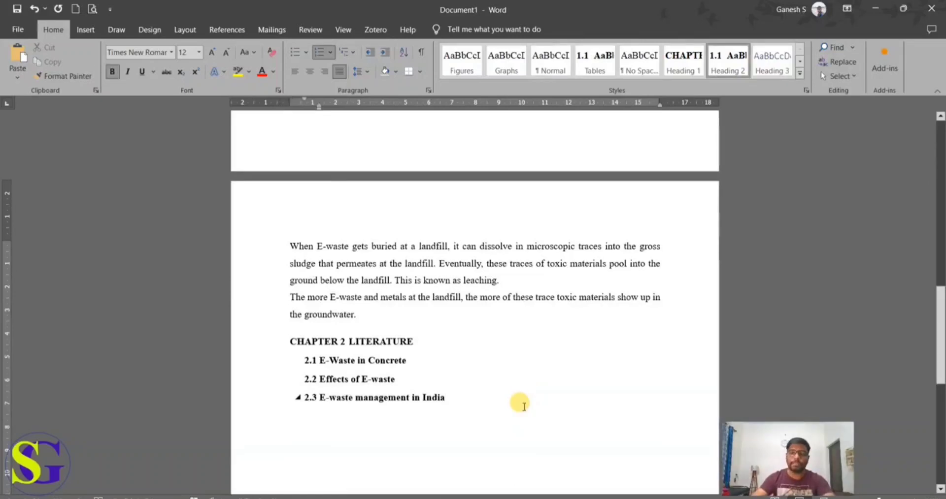
key(Return)
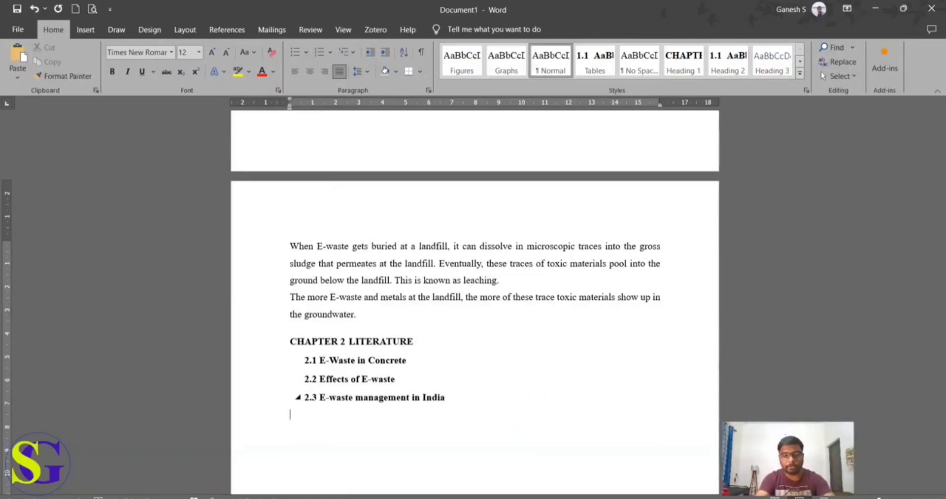
text(exp)
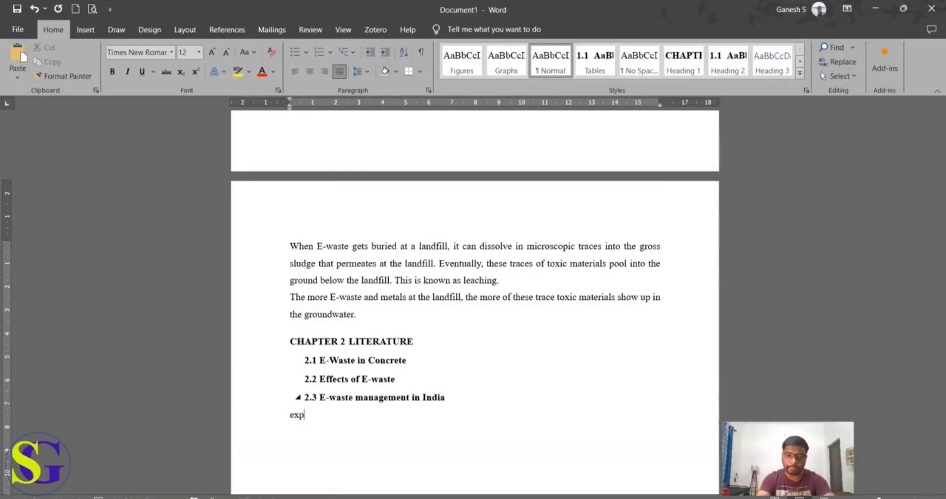
text(er)
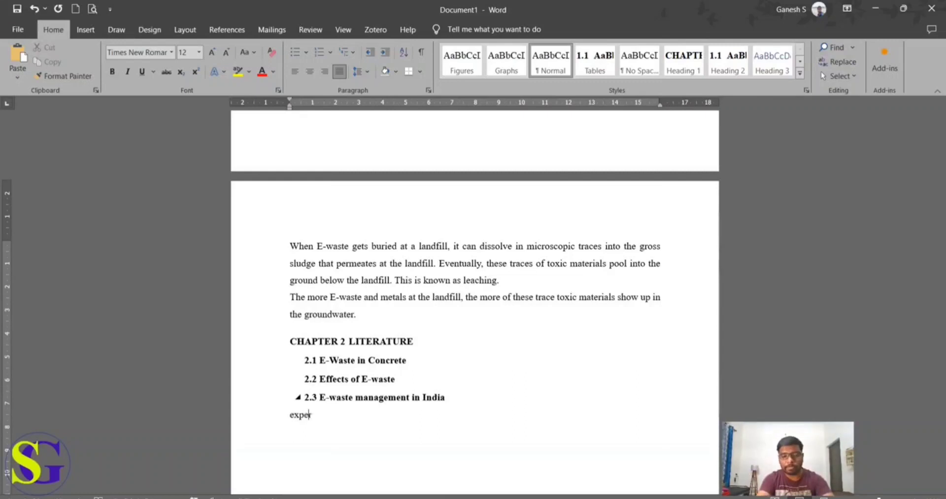
text(imental s)
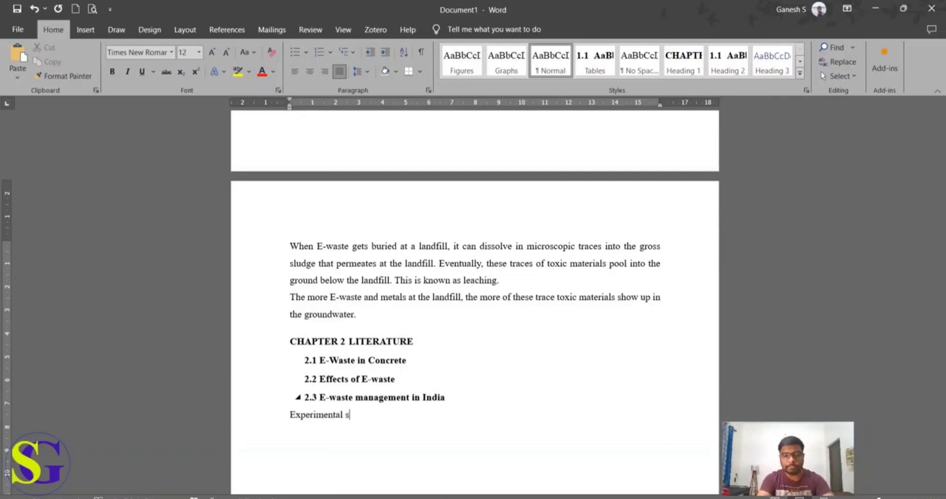
text(u)
key(BackSpace)
text(t)
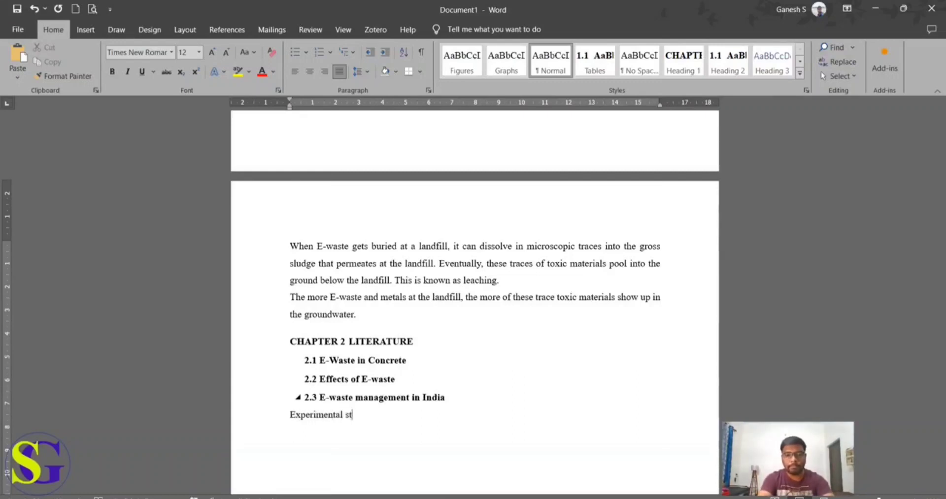
text(udies)
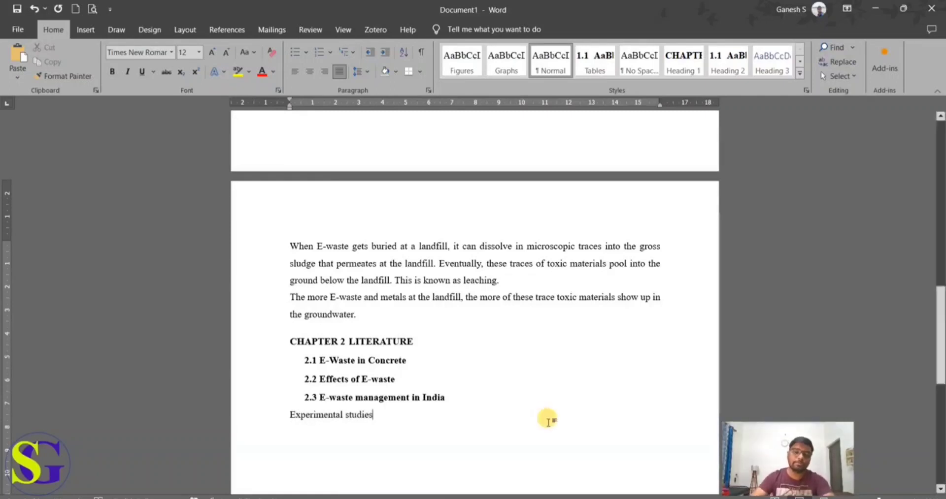
Step: Apply the Heading 1 style to the Experimental studies line only
drag(393, 423, 300, 422)
key(ctrl+a)
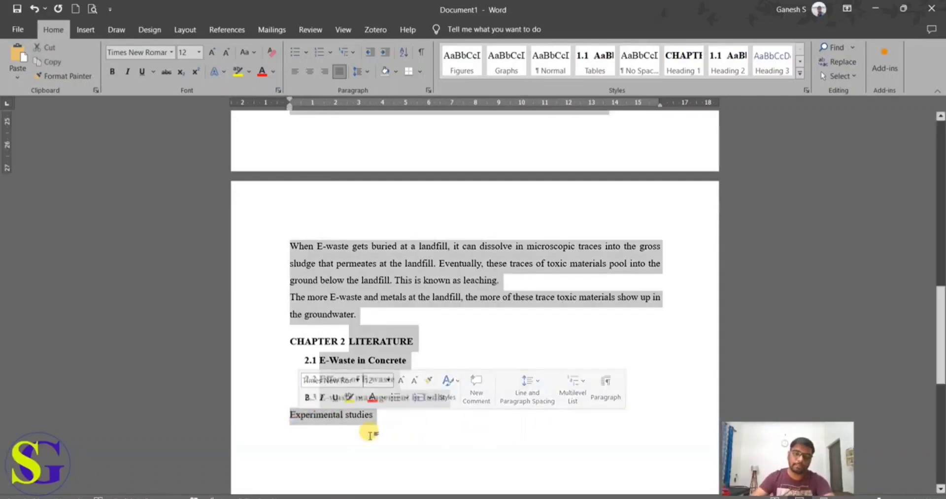
click(371, 435)
drag(366, 419, 299, 422)
key(ctrl+a)
click(368, 418)
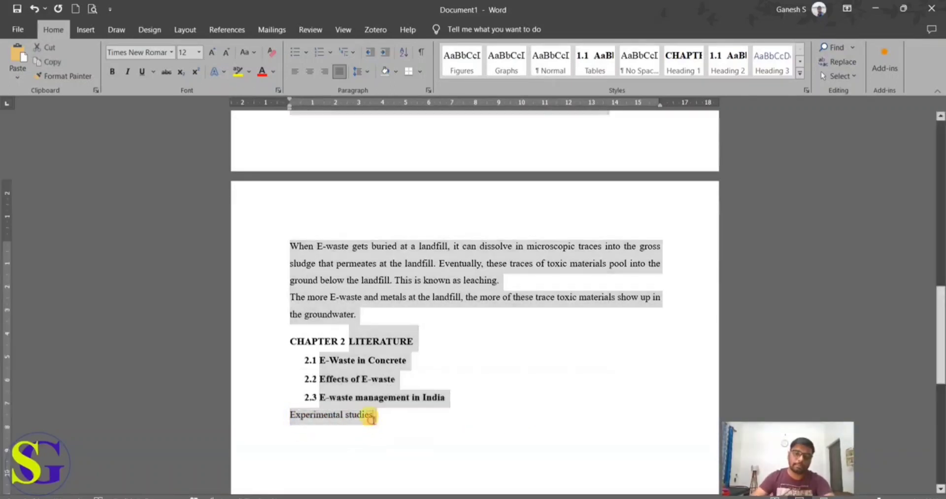
drag(368, 418, 298, 422)
key(ctrl+a)
mouse_move(373, 419)
mouse_down()
mouse_move(295, 415)
mouse_move(363, 416)
mouse_up()
click(291, 416)
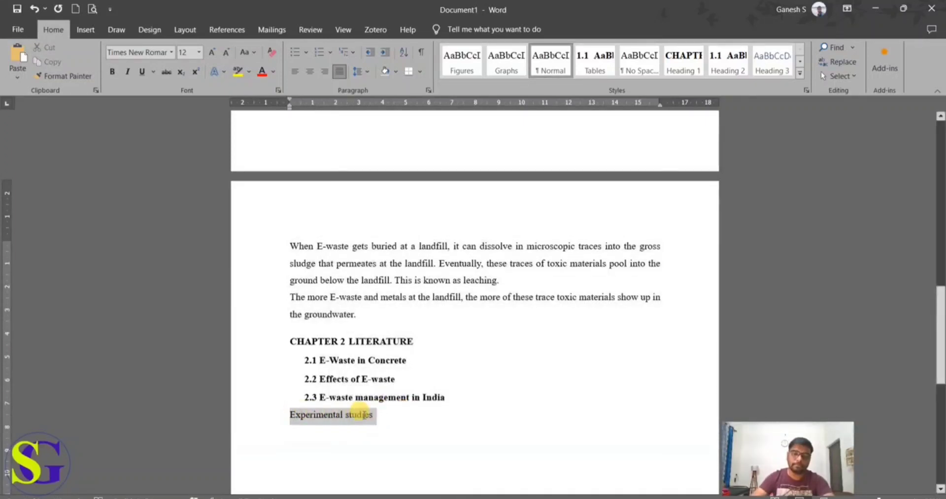
click(680, 66)
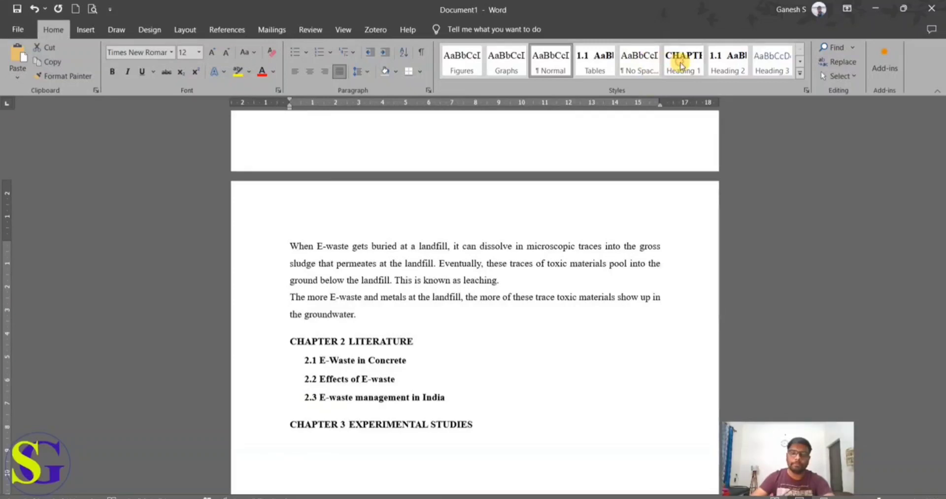
Step: Start a new paragraph directly below the EXPERIMENTAL STUDIES chapter heading
click(539, 428)
scroll(538, 428, down, 2)
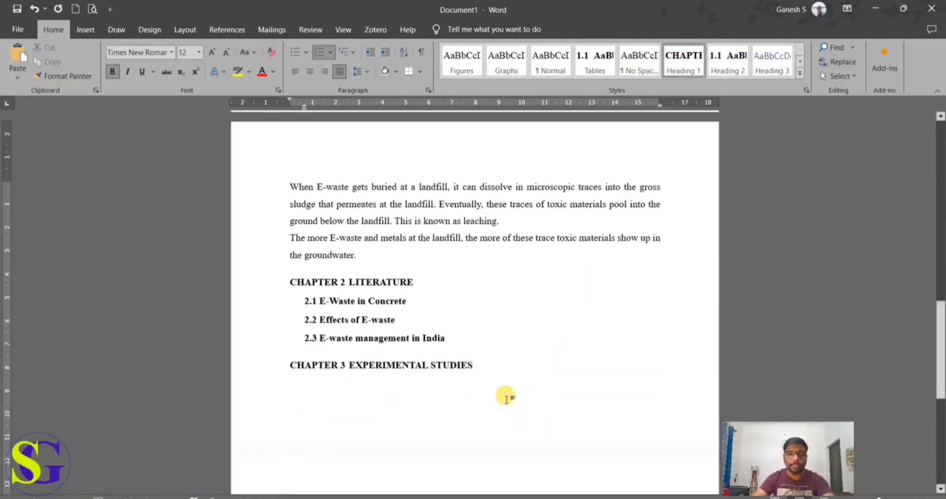
key(Return)
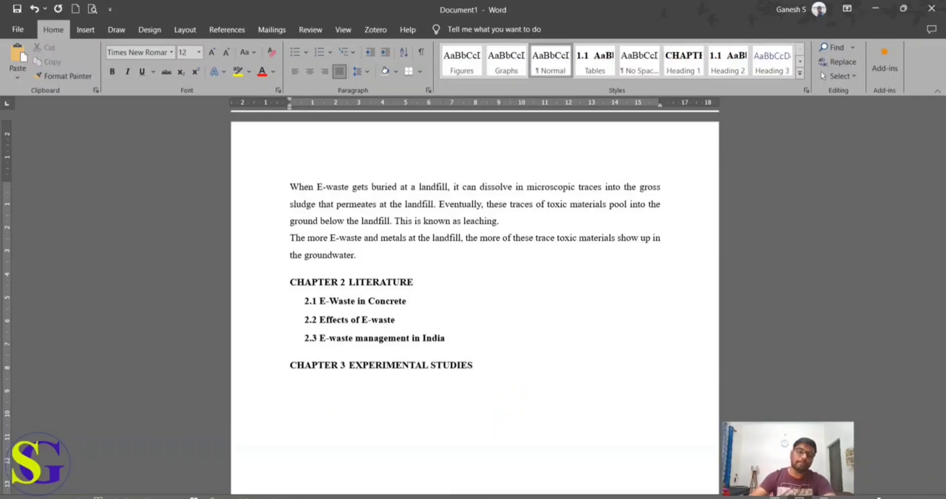
Step: Review the numbered chapter and section headings from Chapter 3 back up to Chapter 1
scroll(511, 396, up, 1)
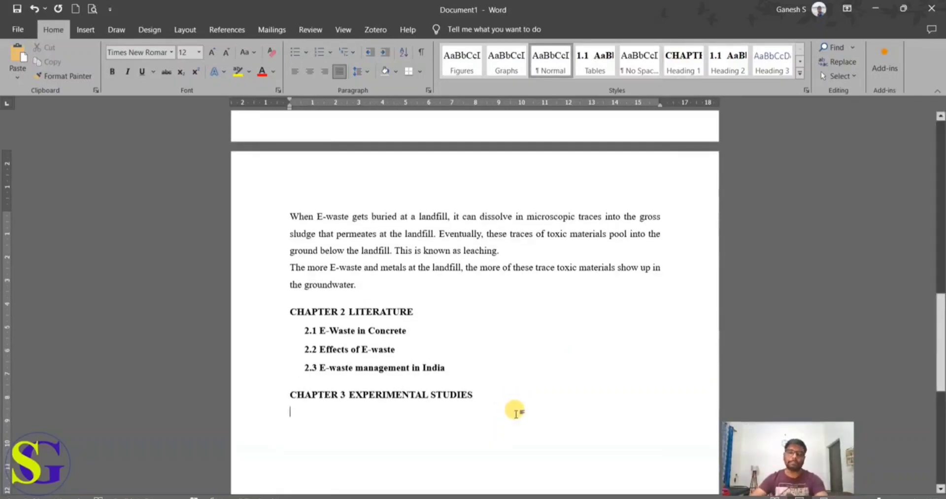
scroll(515, 413, up, 1)
scroll(545, 445, up, 15)
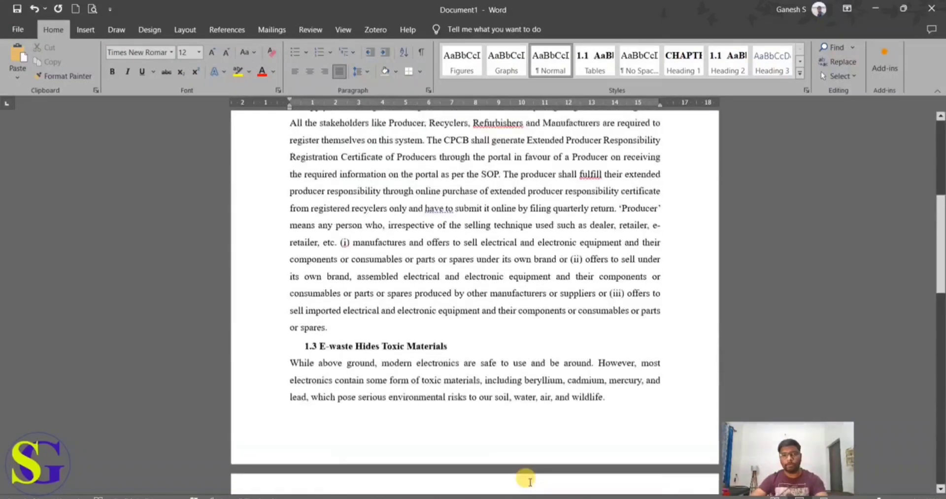
scroll(528, 481, up, 1)
scroll(528, 480, down, 1)
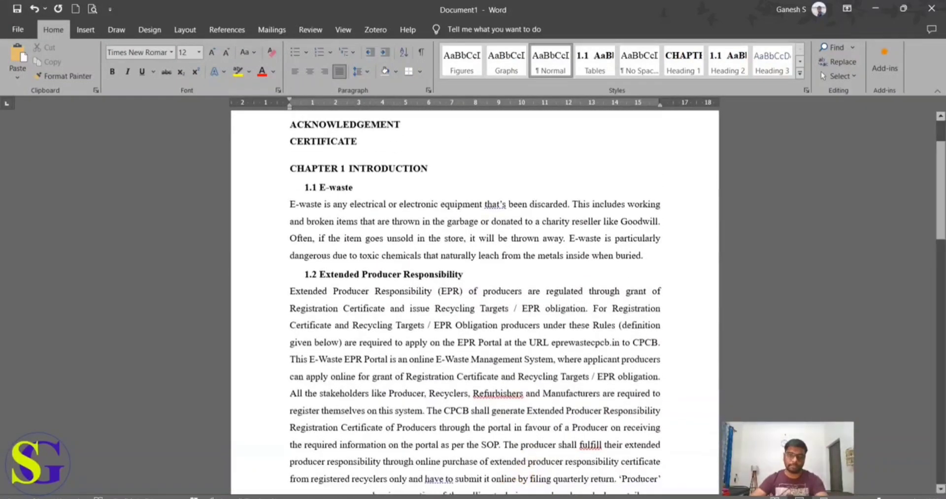
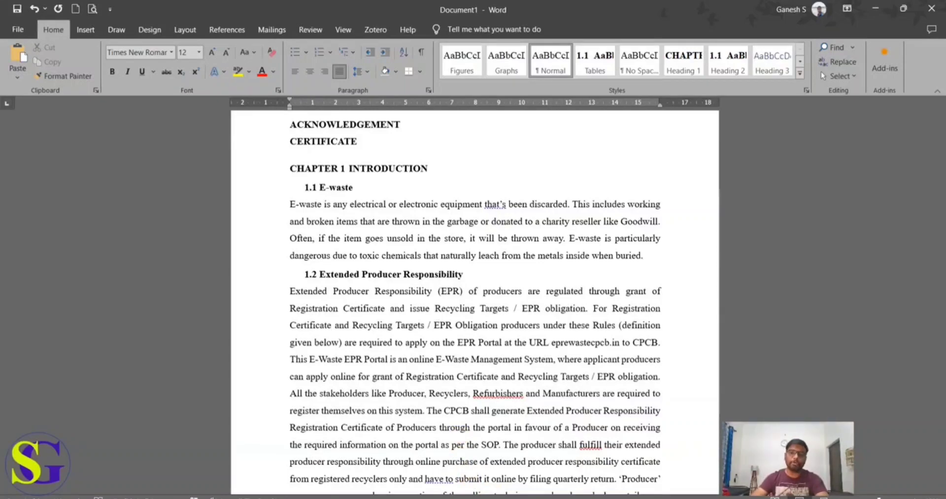
Step: Place the cursor below the EXPERIMENTAL STUDIES heading and copy the concrete moulds picture with its caption from Content Doc
scroll(367, 467, down, 5)
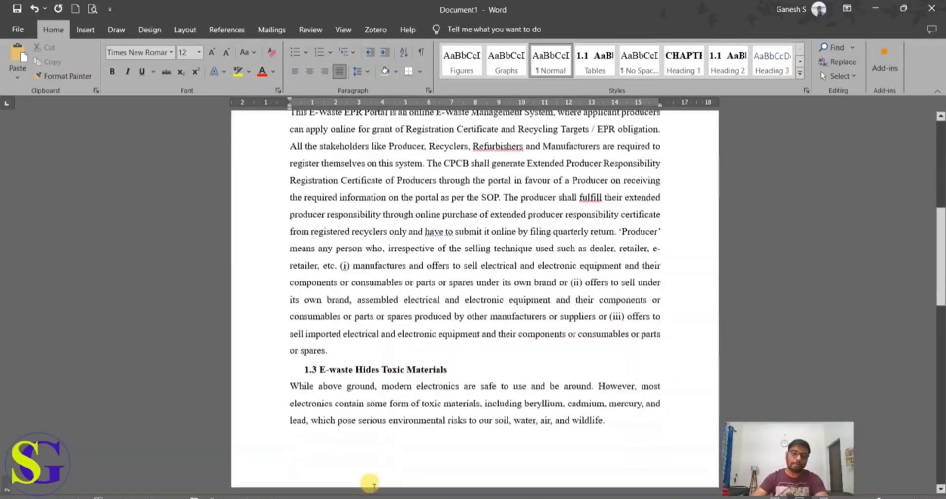
scroll(377, 476, down, 8)
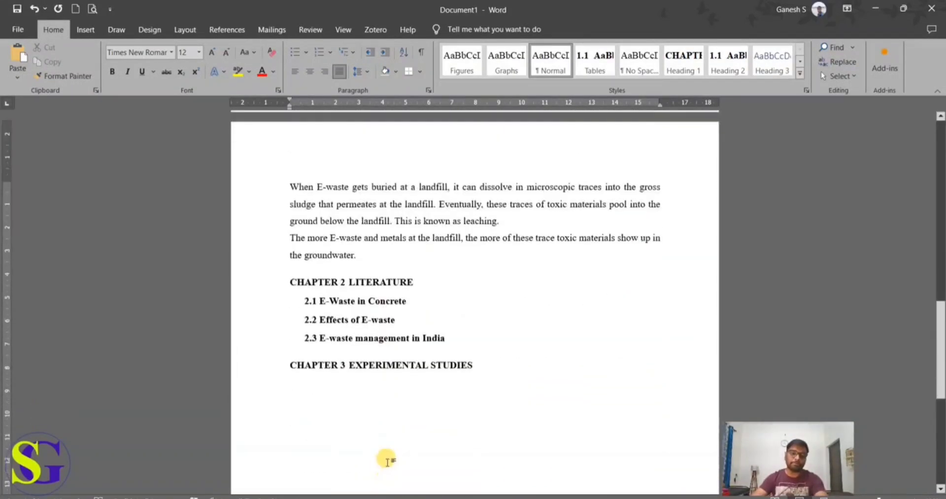
click(487, 383)
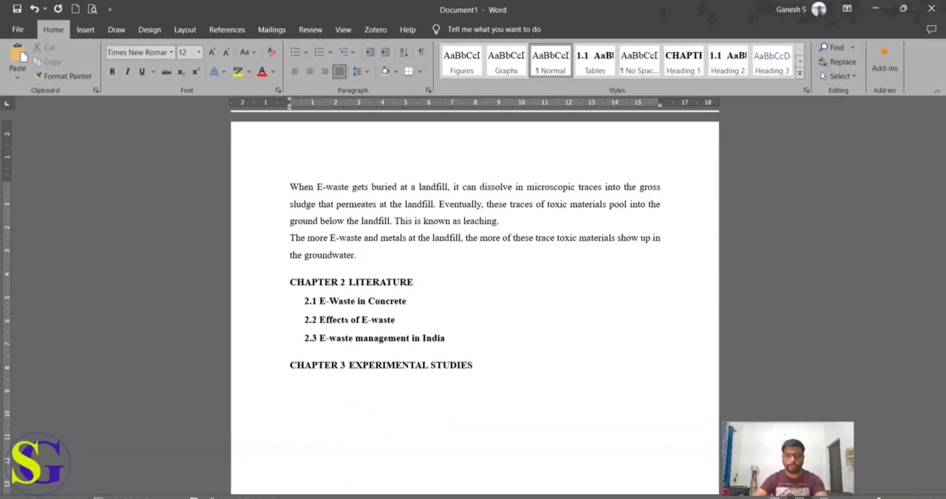
click(276, 471)
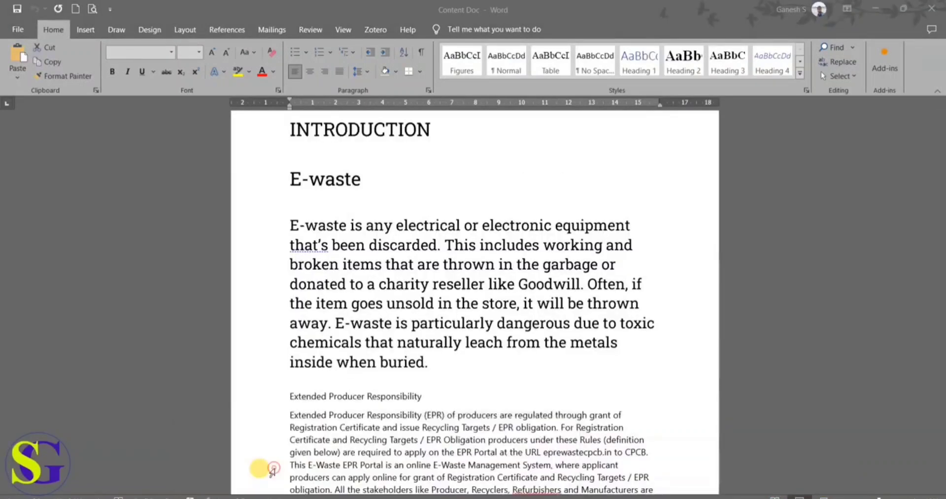
scroll(376, 416, down, 15)
scroll(383, 418, down, 10)
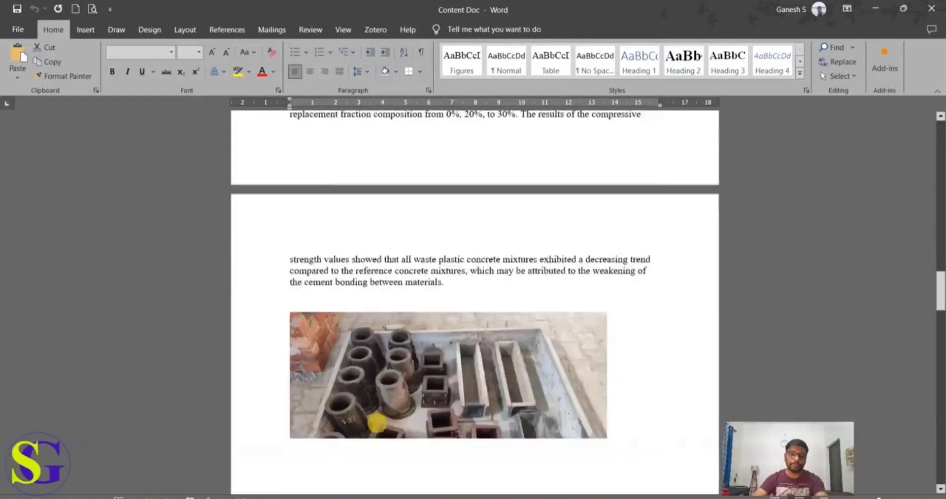
click(415, 292)
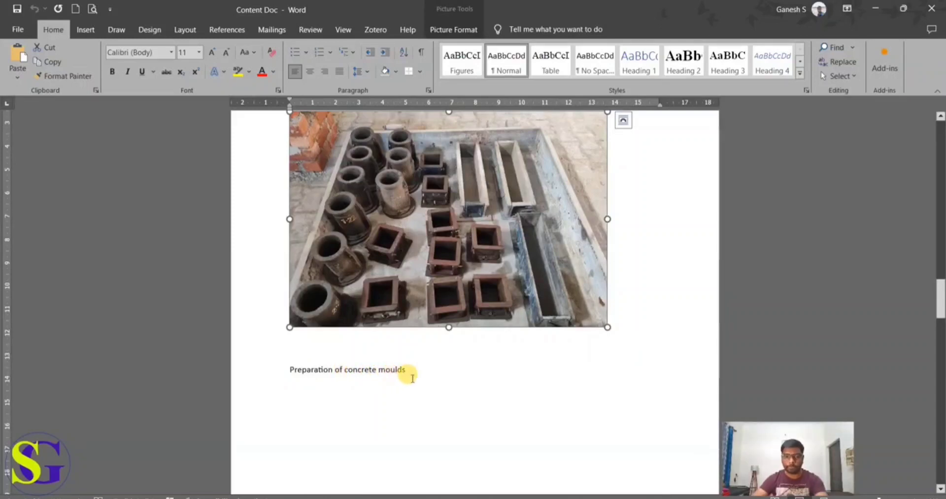
scroll(411, 379, up, 1)
drag(418, 415, 315, 339)
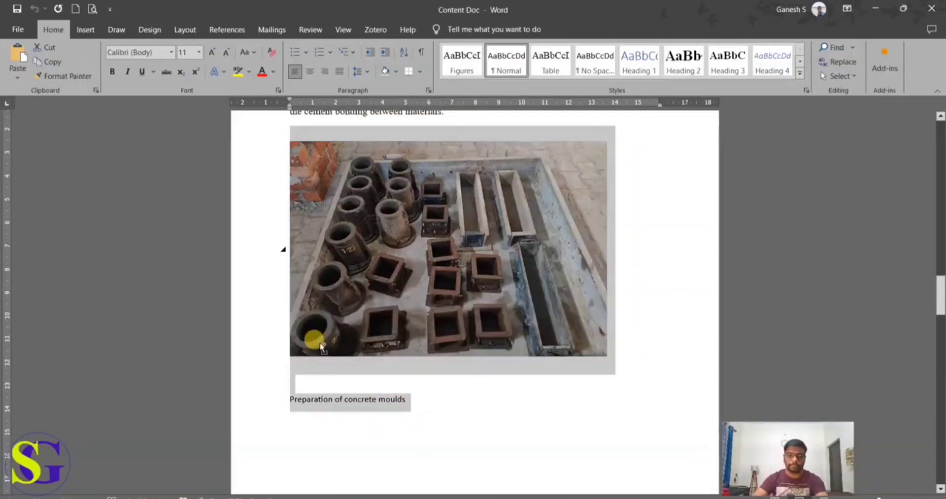
Step: Paste the picture and its "Preparation of concrete moulds" caption below the Chapter 3 heading in Document1
click(379, 498)
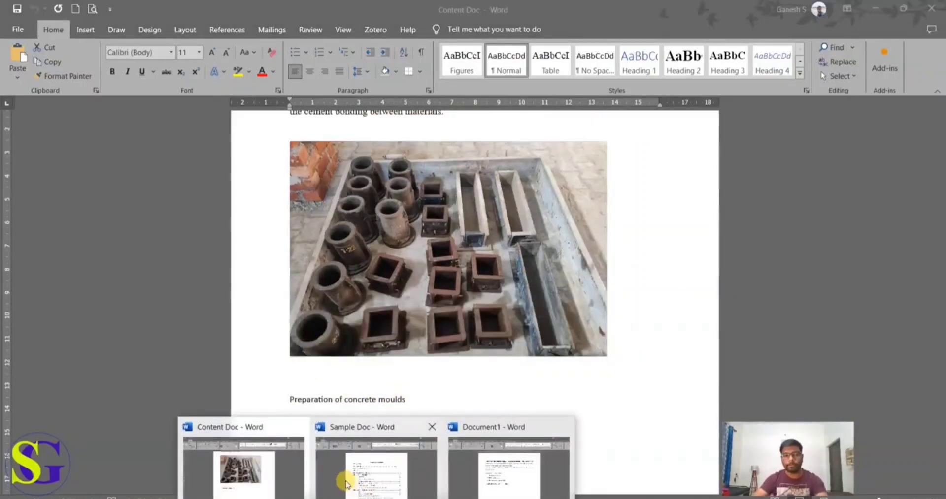
click(472, 468)
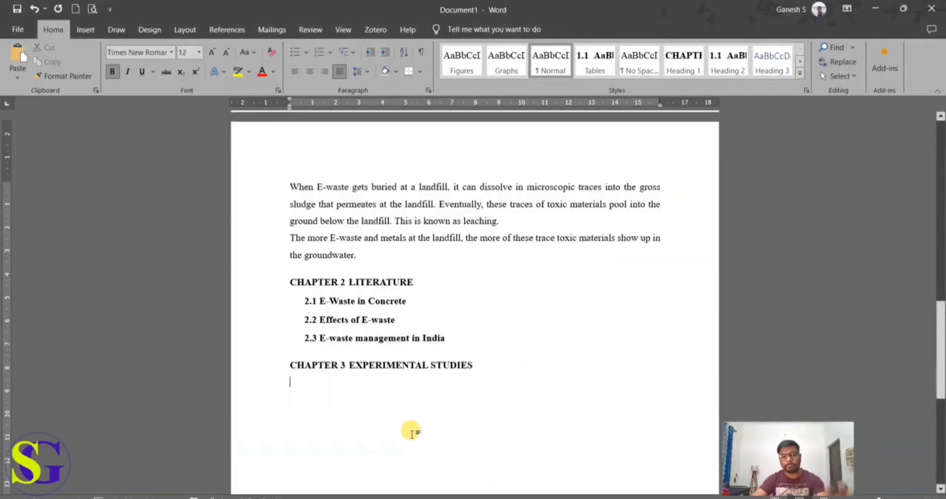
key(ctrl+v)
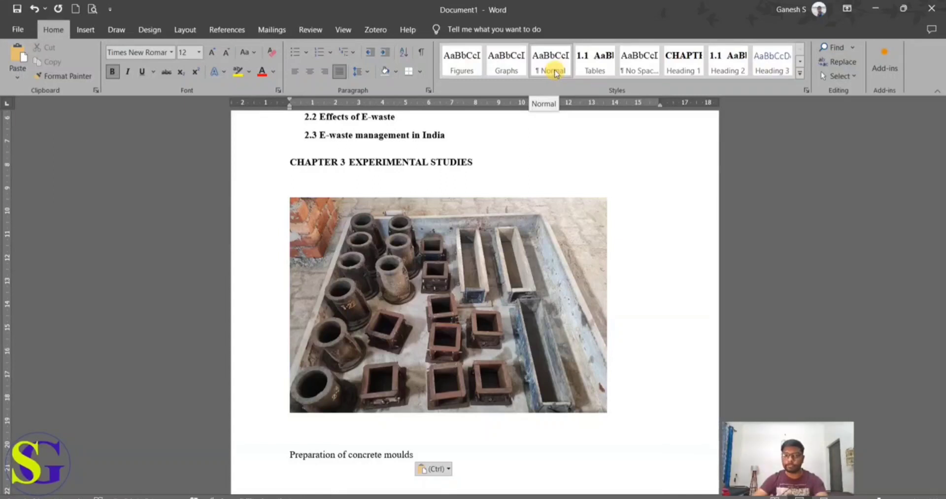
click(500, 266)
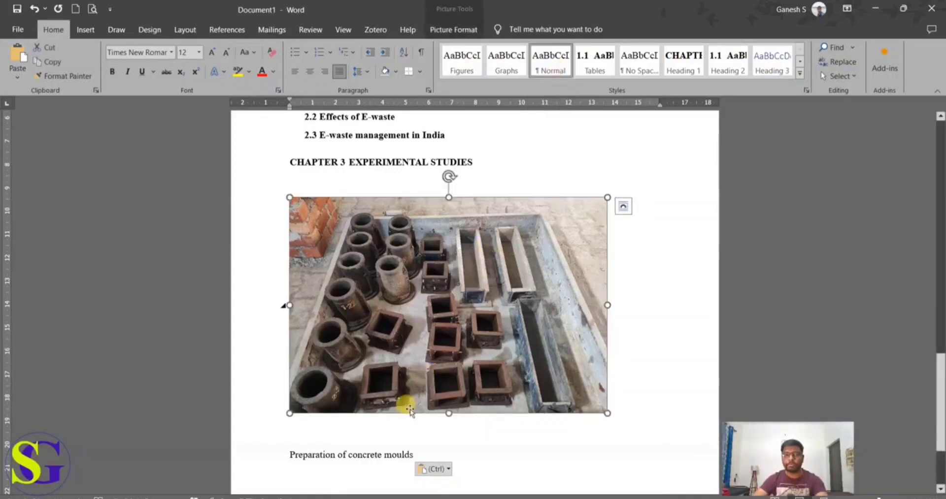
click(362, 449)
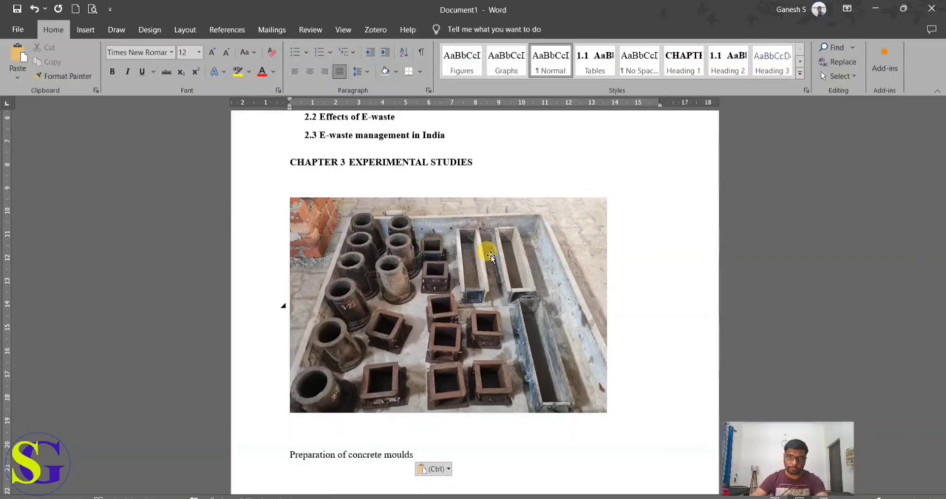
Step: Examine the table of contents layout in Sample Doc and return to Document1
scroll(483, 244, up, 15)
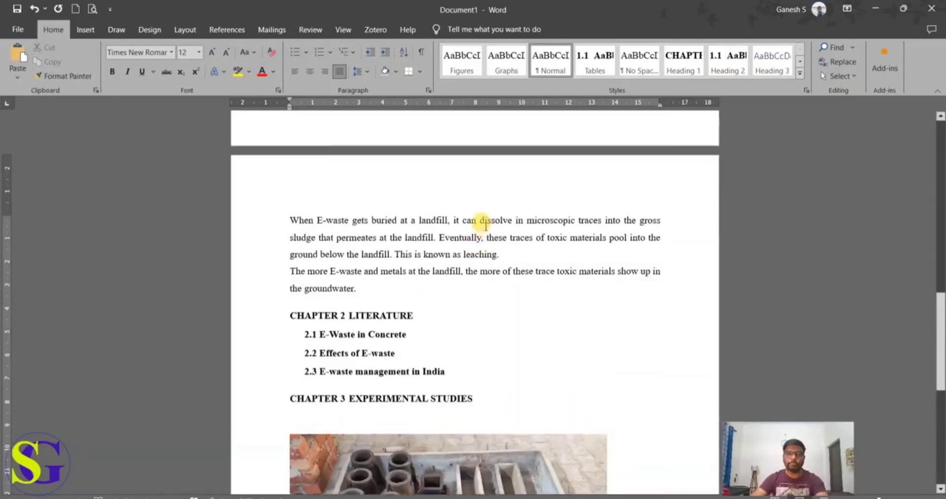
scroll(467, 228, up, 4)
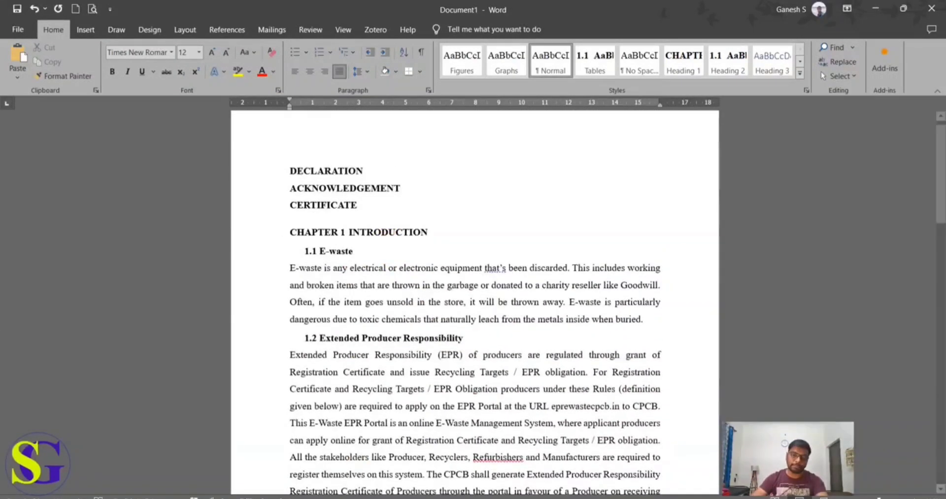
click(404, 482)
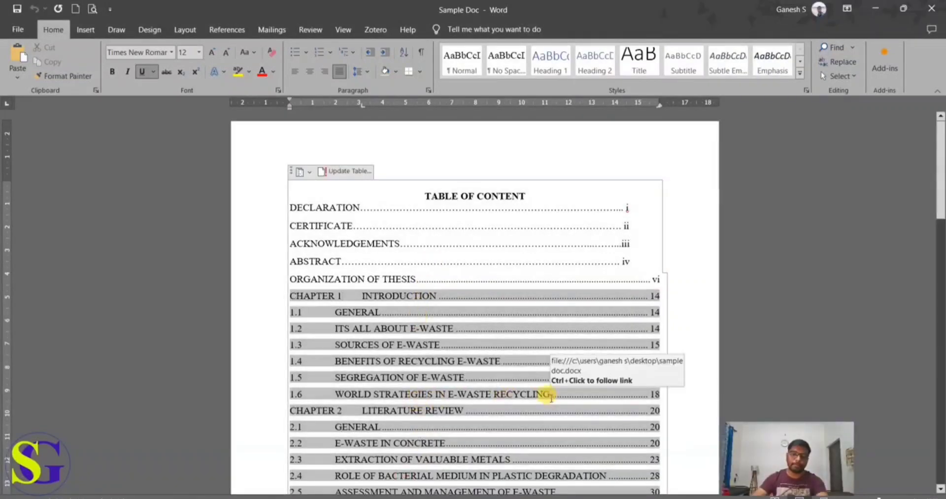
scroll(515, 438, down, 3)
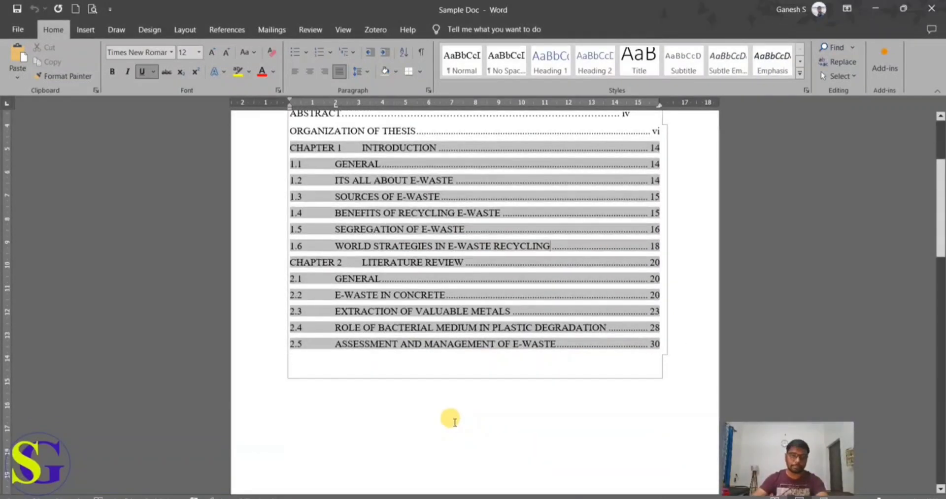
mouse_move(377, 498)
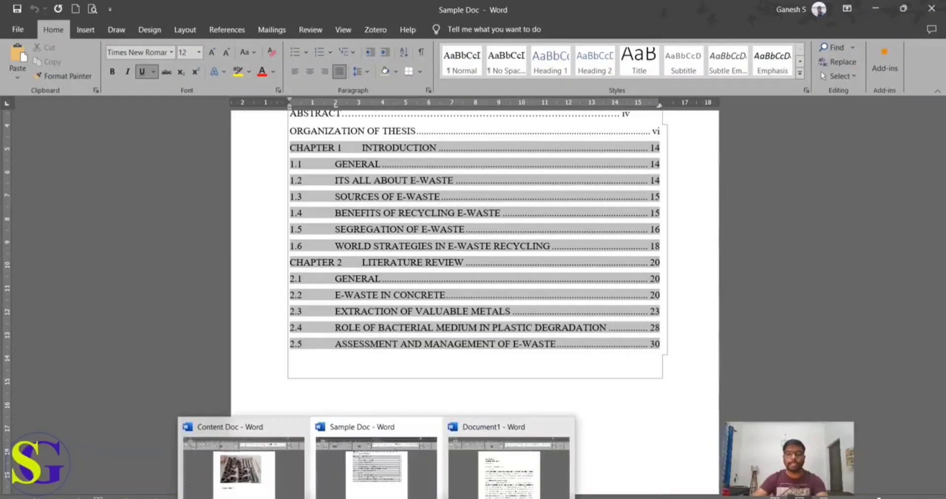
click(454, 481)
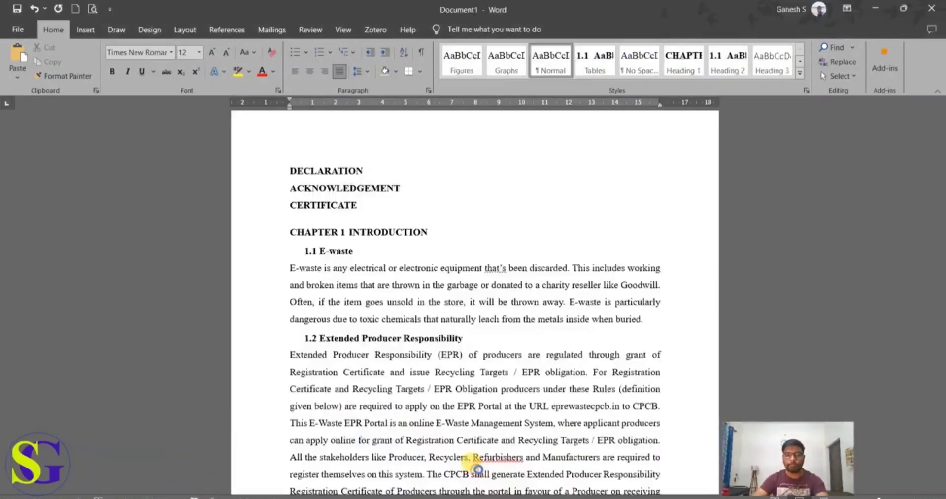
Step: Add an empty line above DECLARATION at the start of the document
scroll(463, 450, down, 6)
scroll(468, 448, down, 11)
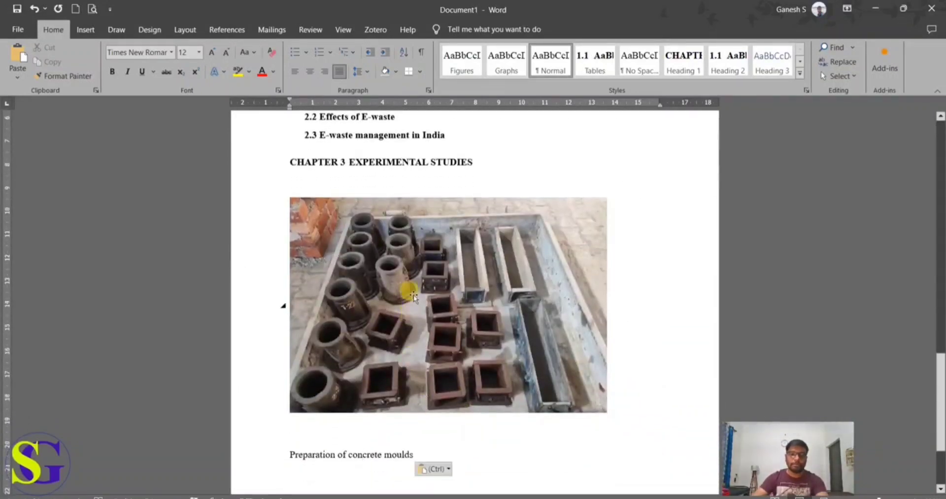
scroll(394, 340, up, 15)
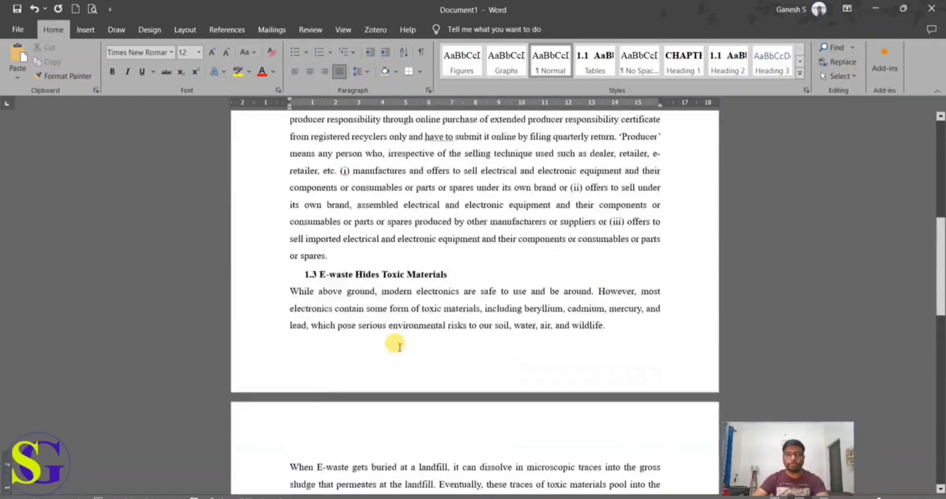
scroll(399, 345, up, 1)
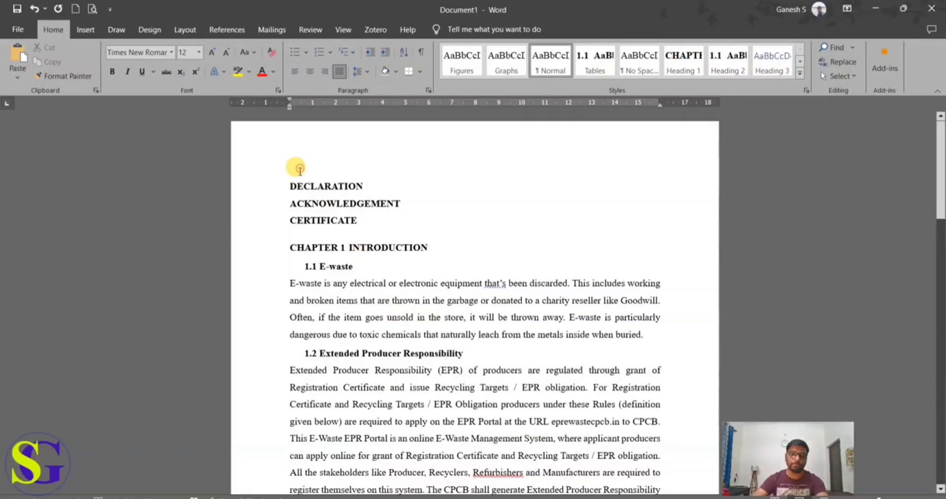
click(286, 182)
key(Return)
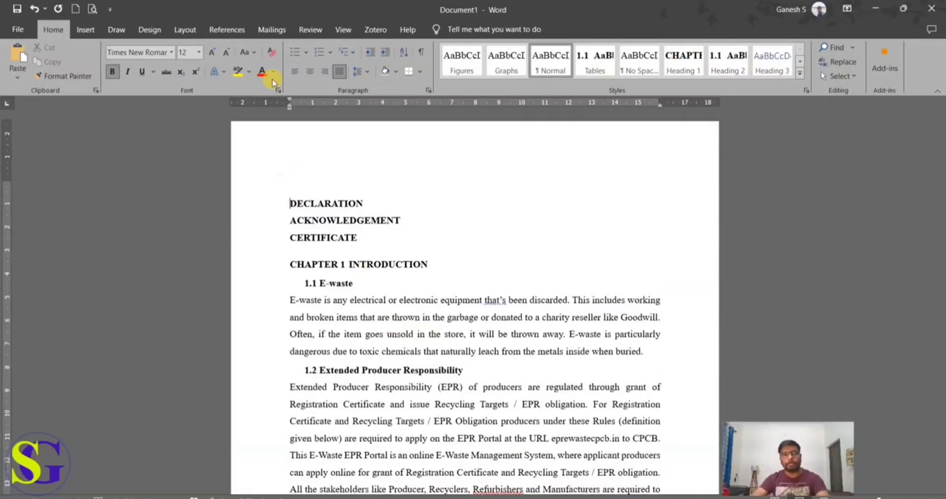
Step: Insert the built-in Automatic Table 1 table of contents above DECLARATION and check its chapter and section entries
click(226, 38)
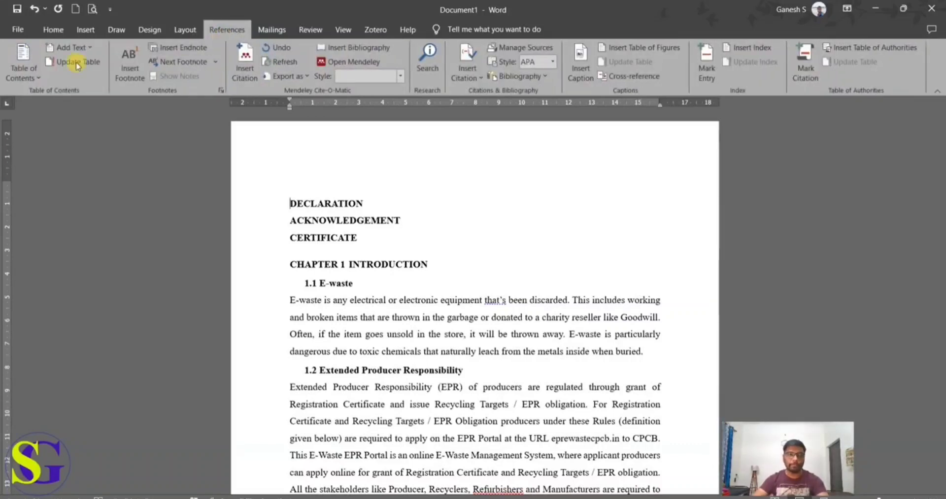
click(19, 74)
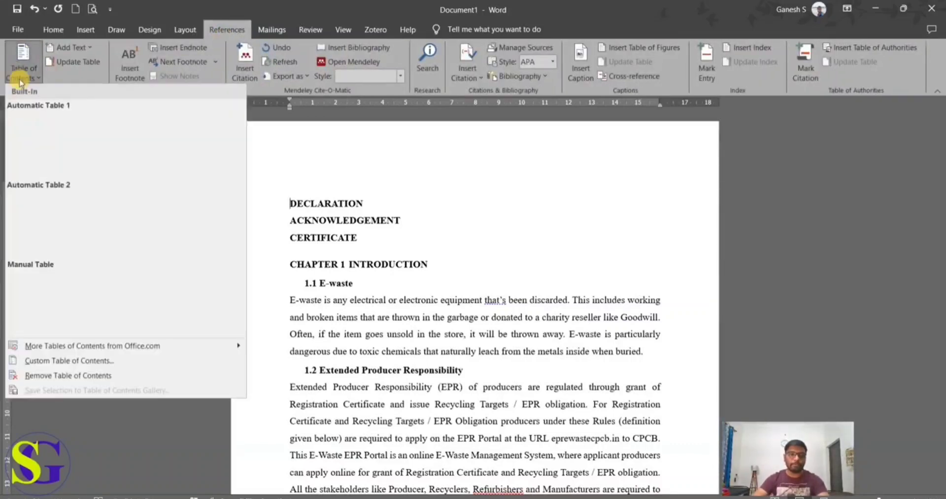
click(31, 142)
scroll(358, 290, up, 8)
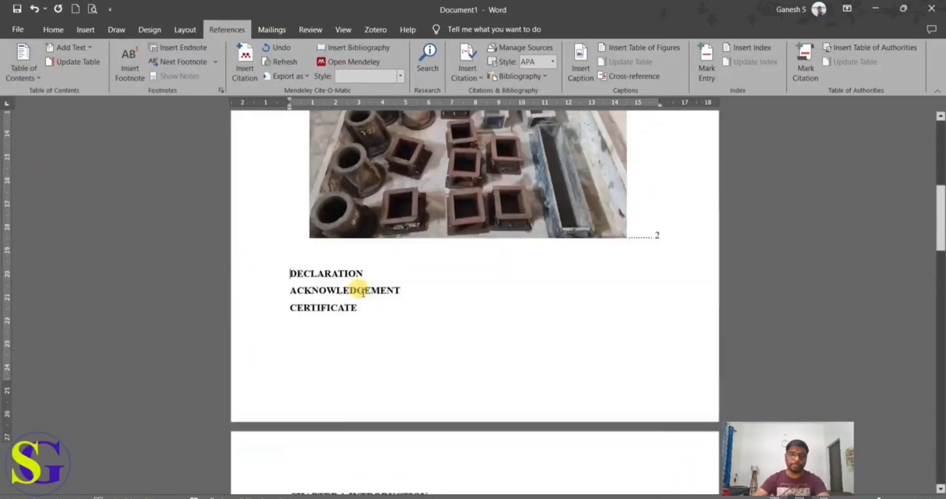
scroll(362, 293, down, 1)
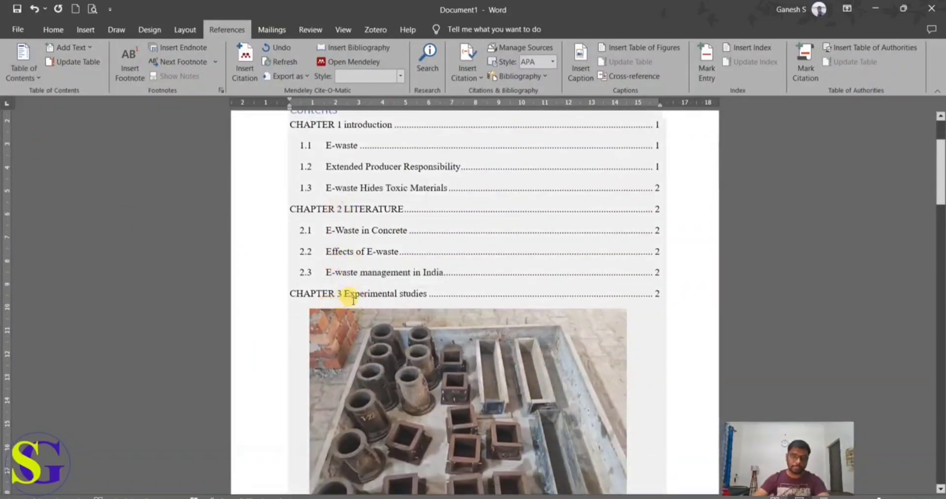
scroll(392, 329, down, 2)
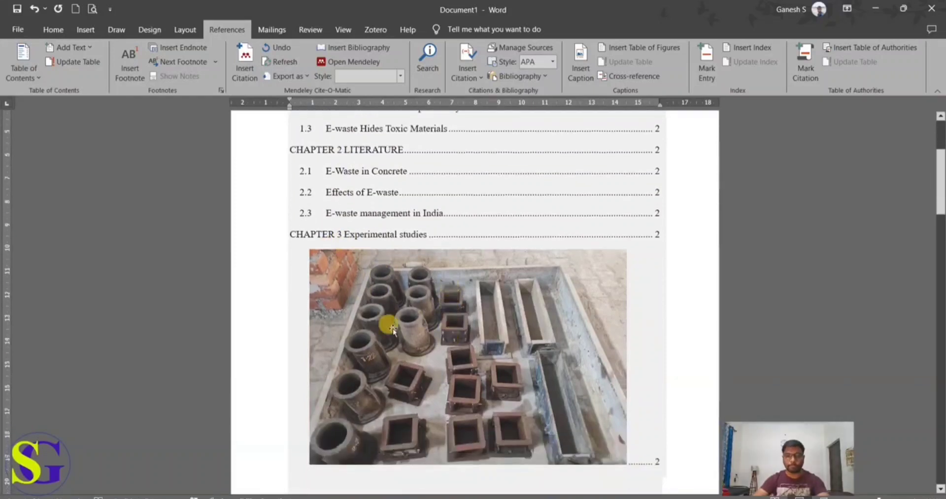
Step: Try deleting the concrete moulds picture from the table of contents and undo the deletion
click(417, 310)
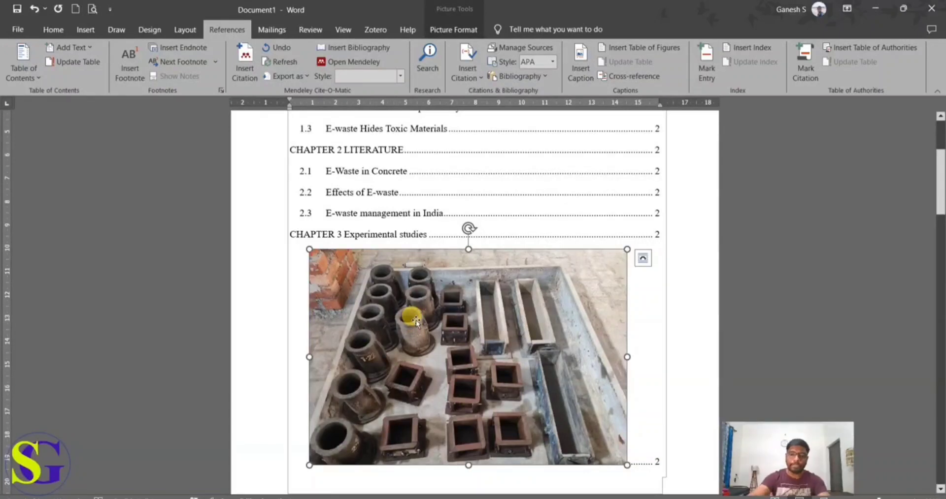
key(Delete)
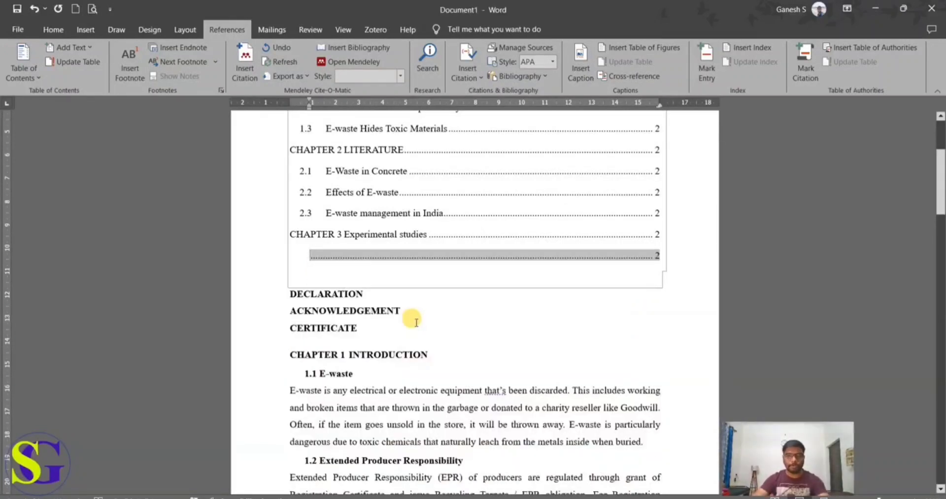
key(ctrl+z)
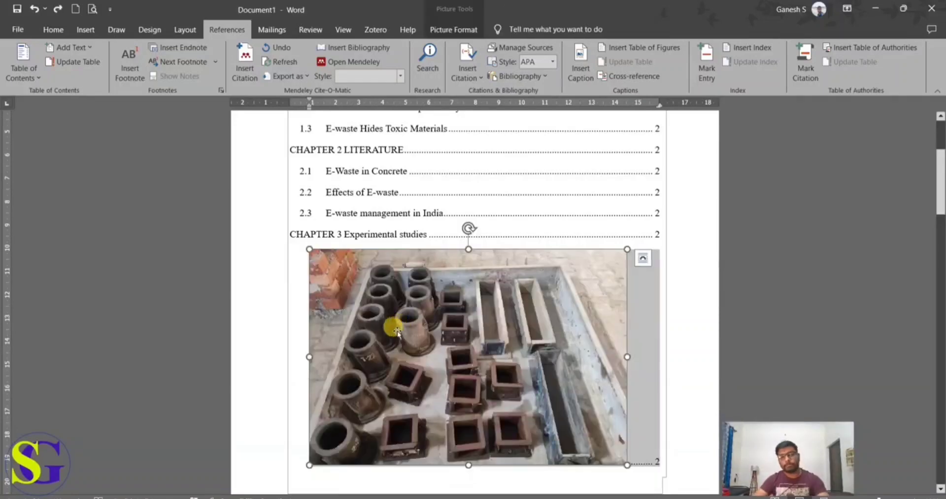
Step: Apply the Figures style to the concrete moulds picture and its "Preparation of concrete moulds" line in Chapter 3
scroll(413, 329, down, 3)
scroll(418, 335, down, 10)
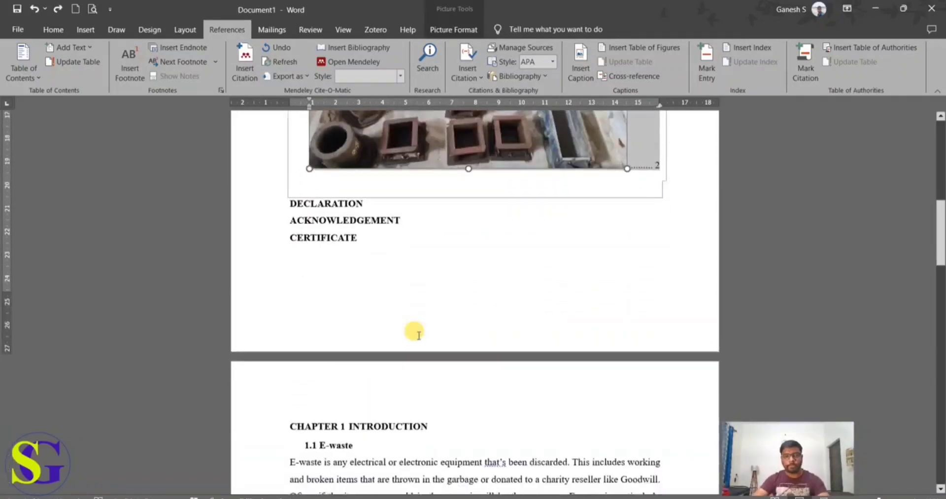
scroll(419, 334, down, 10)
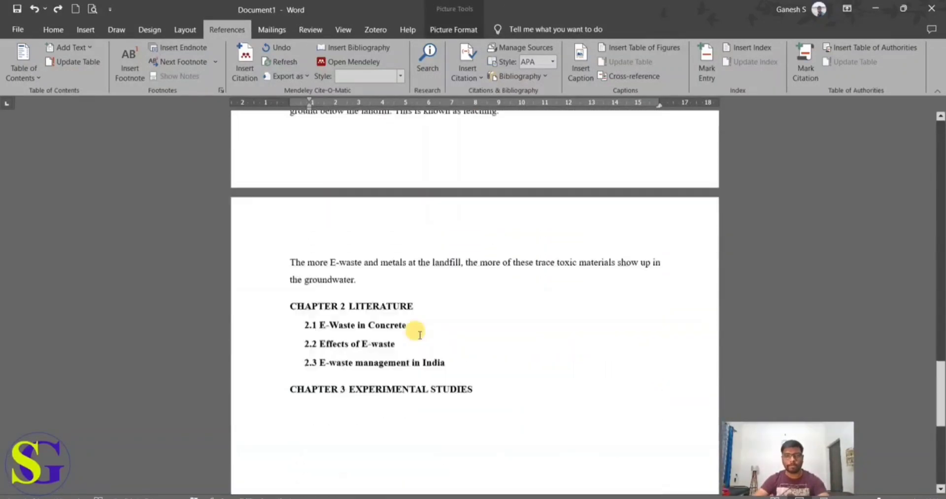
click(415, 340)
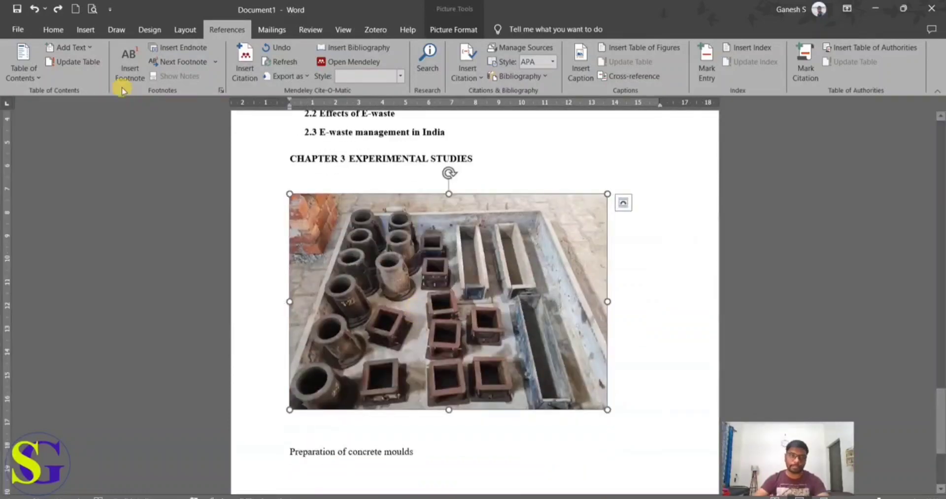
click(52, 29)
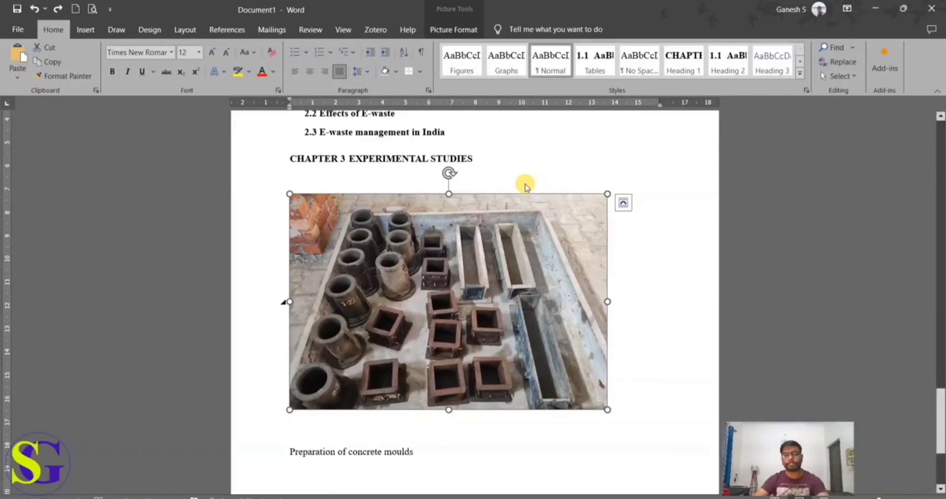
drag(416, 451, 316, 367)
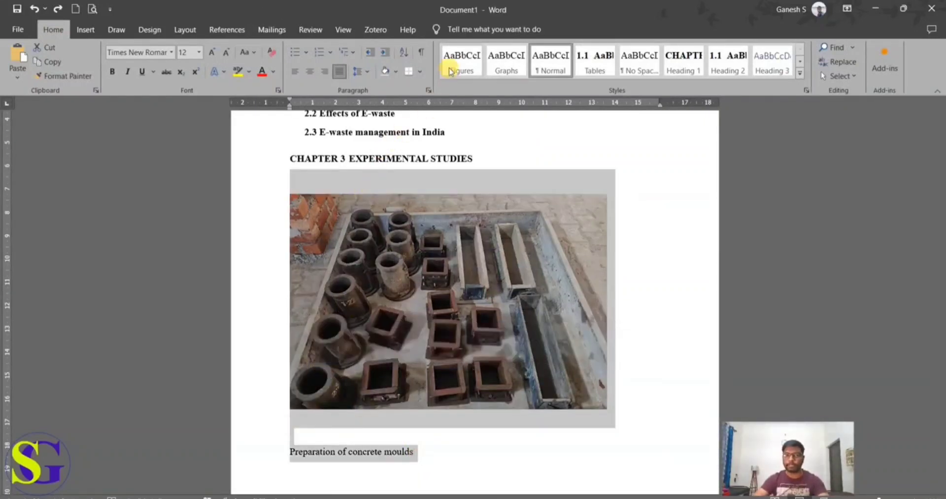
click(451, 71)
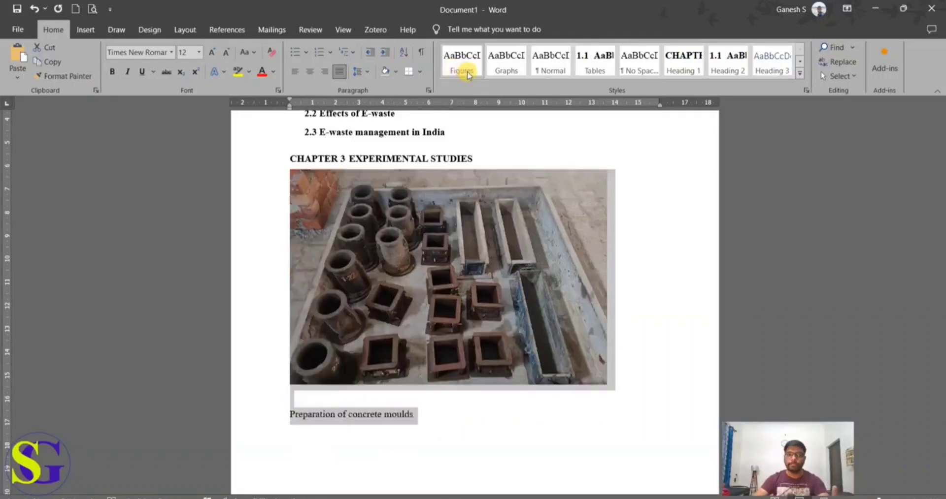
click(421, 419)
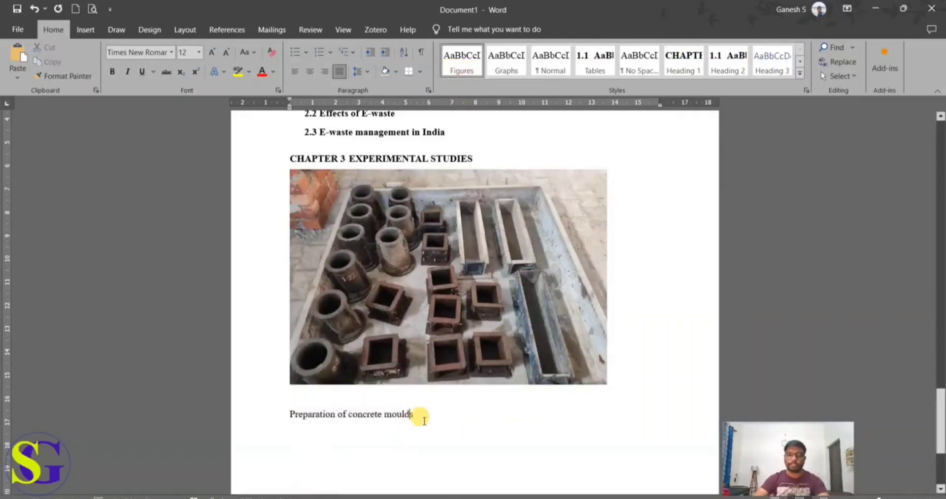
click(339, 349)
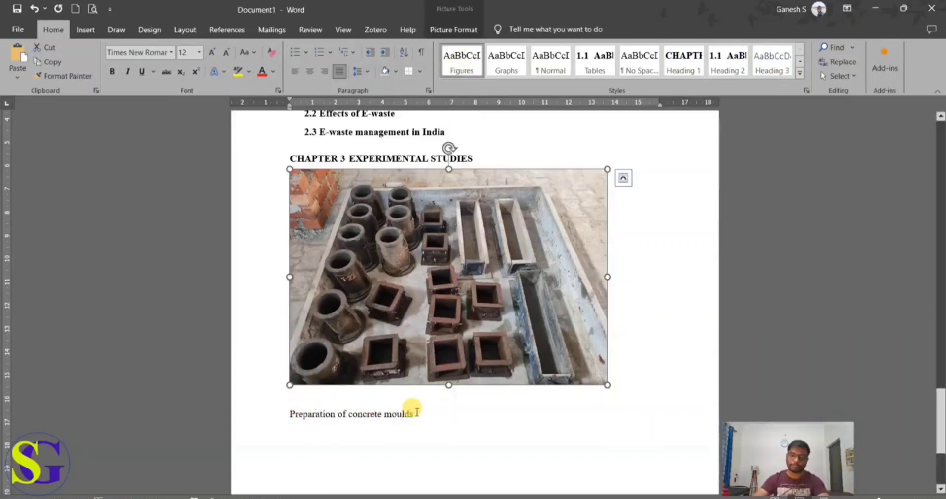
Step: Update the entire table of contents to reflect the restyled picture in Chapter 3
scroll(355, 422, up, 15)
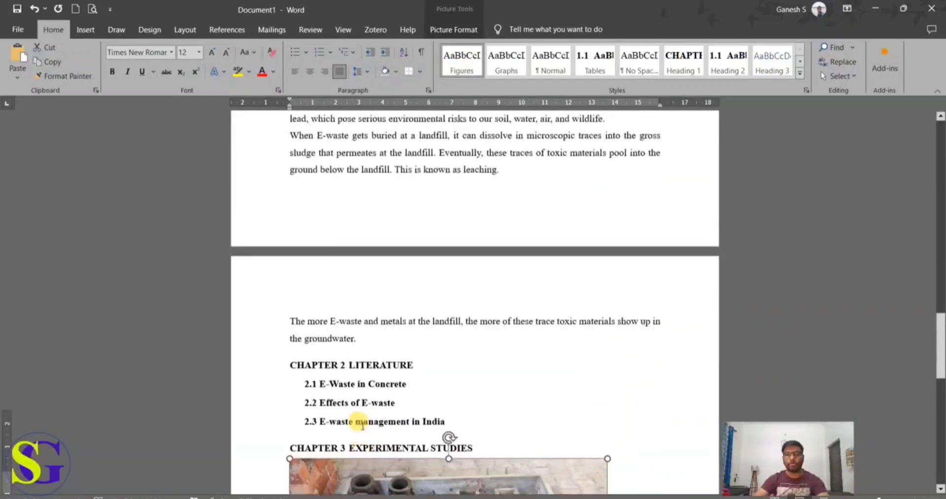
scroll(355, 427, up, 10)
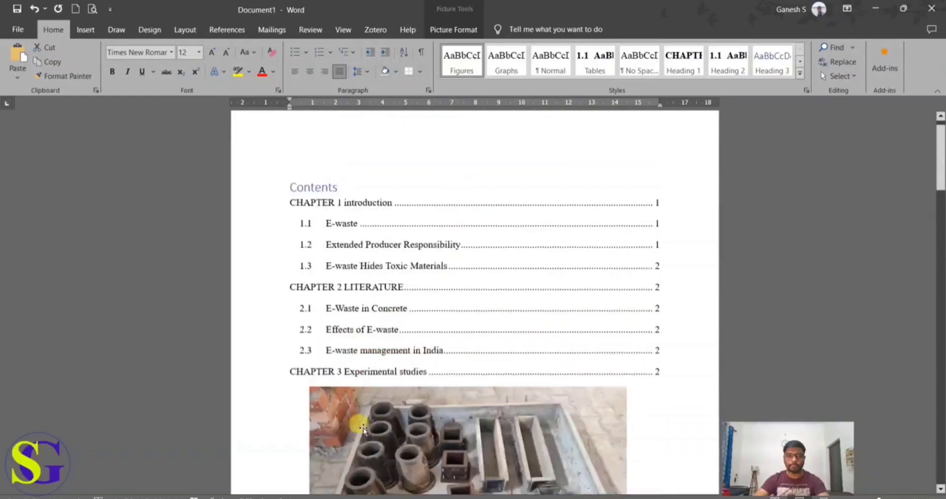
click(338, 222)
click(345, 188)
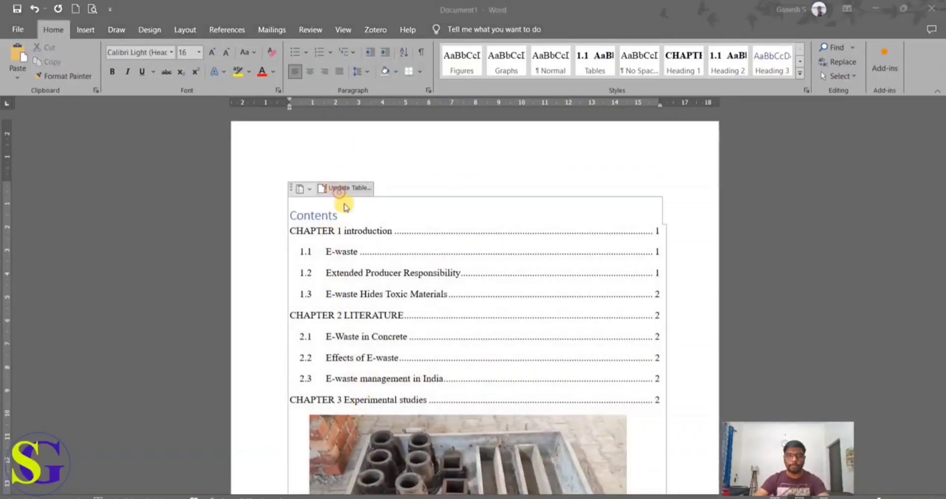
click(435, 263)
click(479, 277)
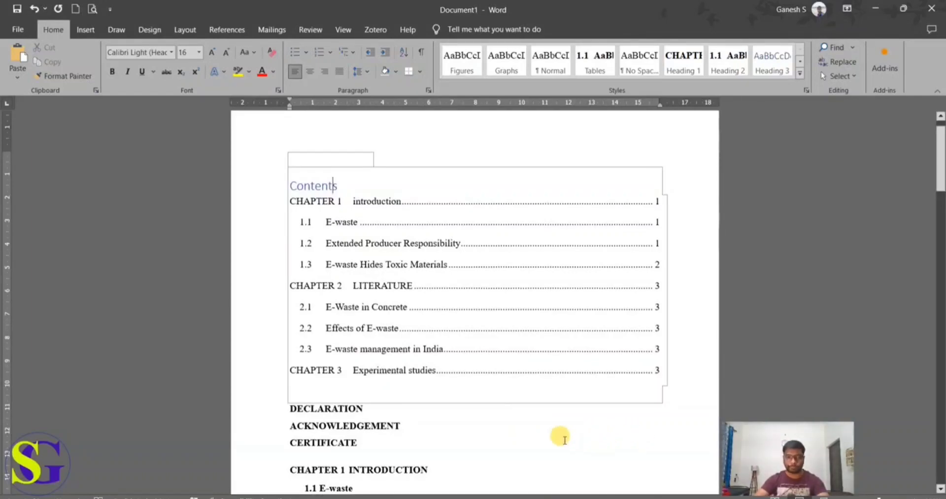
Step: Apply the Heading 2 style to part of the body paragraph under 1.1 E-waste
scroll(564, 439, down, 5)
drag(438, 290, 377, 246)
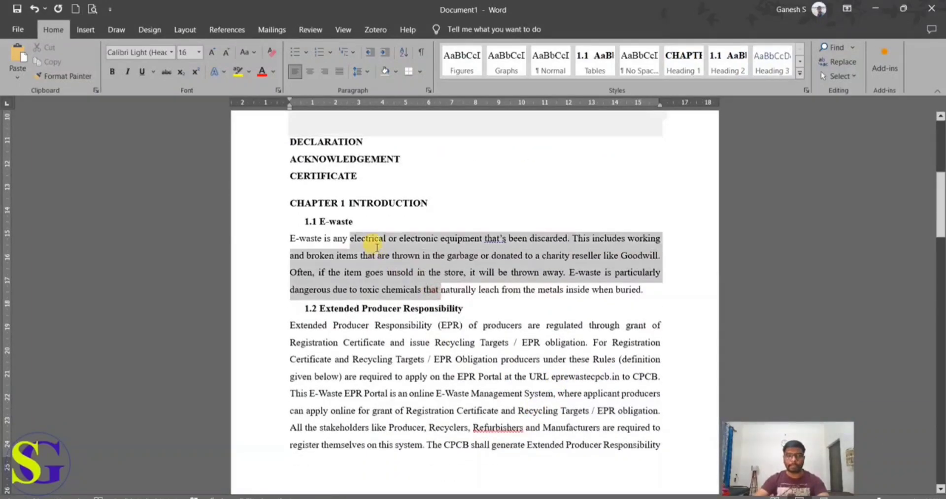
click(742, 72)
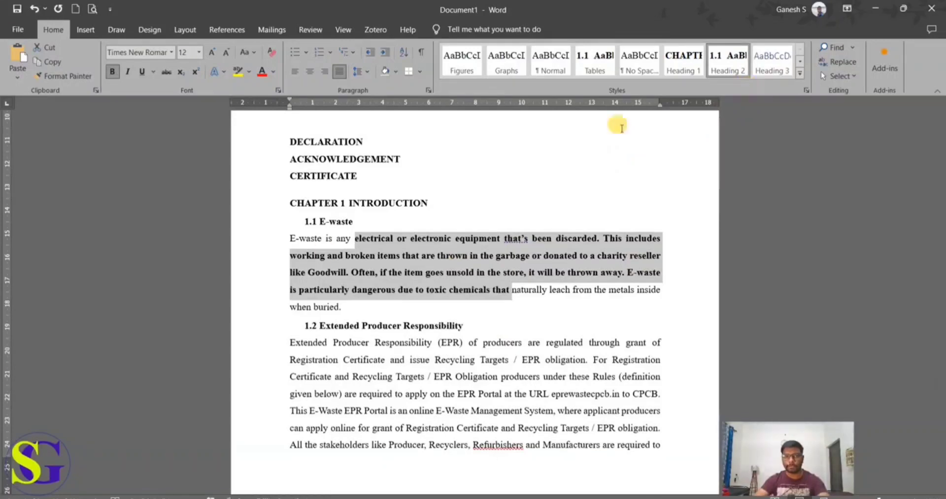
Step: Update the entire table of contents again to check how the partly styled E-waste paragraph affects it
scroll(253, 305, up, 6)
click(319, 214)
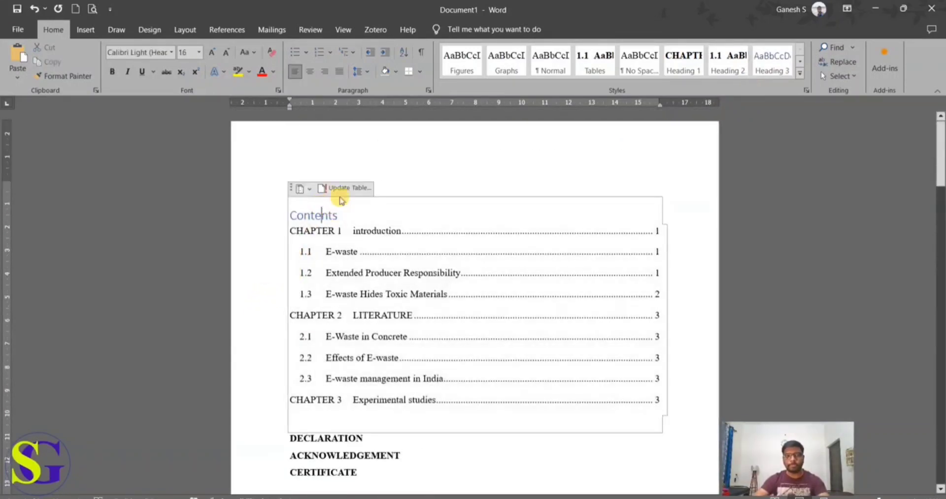
click(344, 189)
click(437, 258)
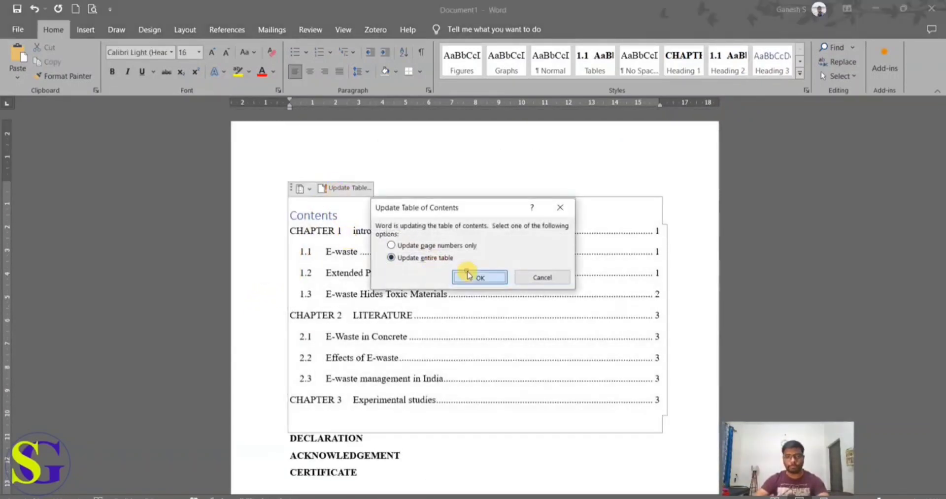
click(468, 276)
click(329, 187)
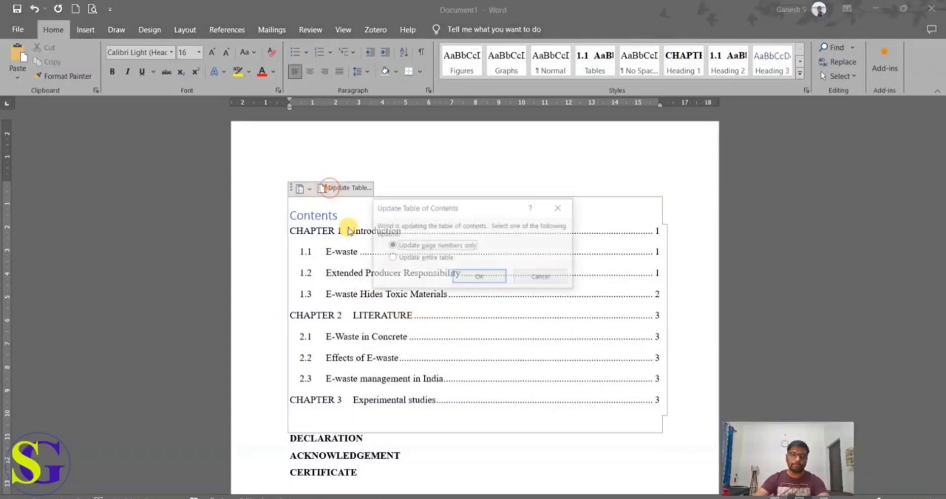
click(413, 257)
click(479, 276)
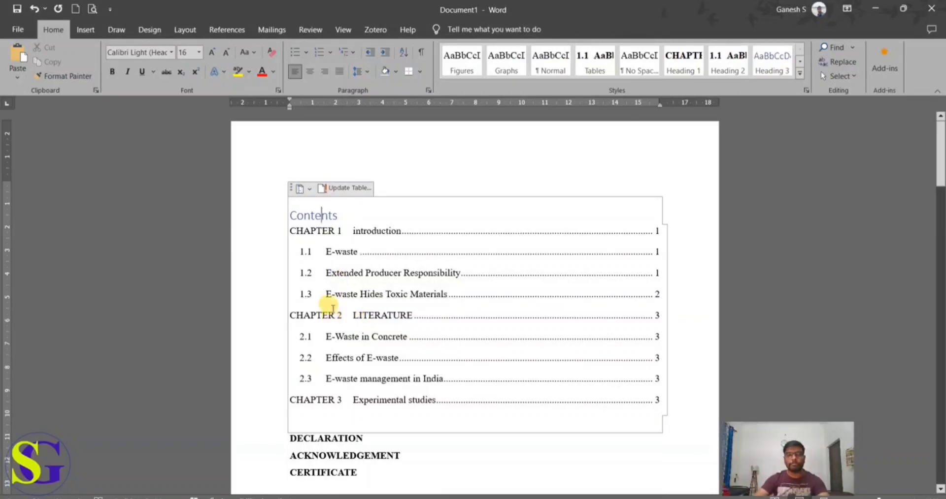
Step: Restore the body paragraph under 1.1 E-waste to the Normal style
scroll(345, 335, down, 3)
scroll(365, 377, down, 4)
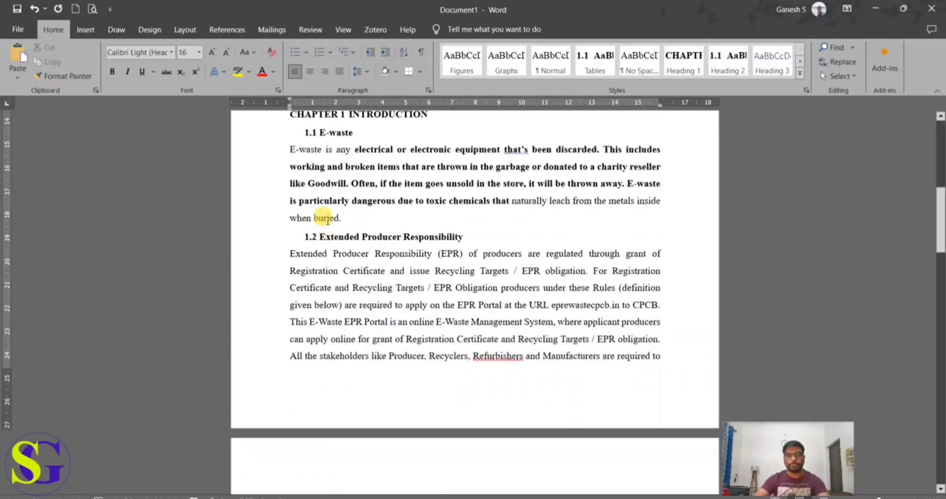
drag(341, 218, 291, 152)
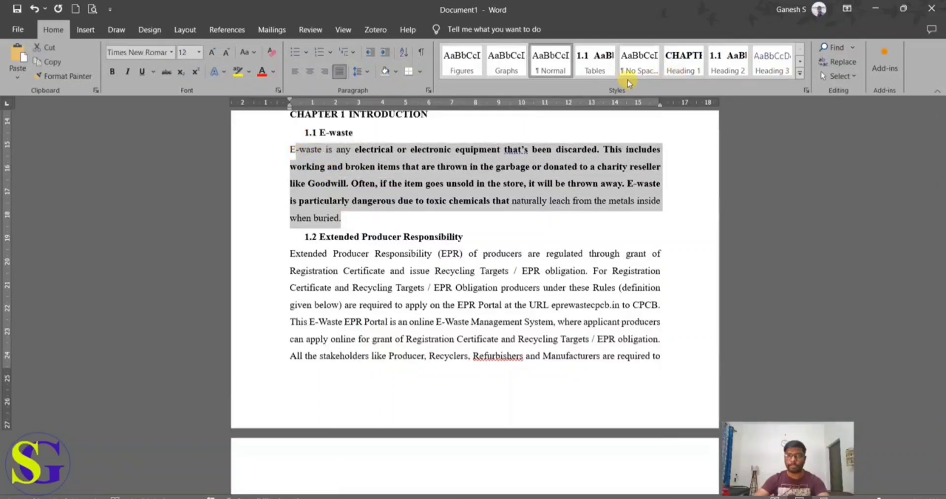
click(561, 69)
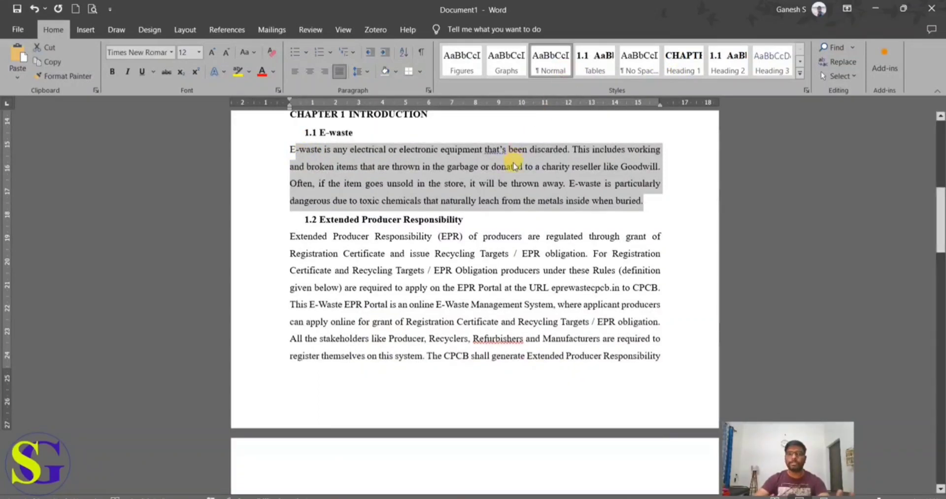
Step: Start inserting a caption with the Figure label in front of "Preparation of concrete moulds" below the Chapter 3 picture
scroll(516, 295, down, 12)
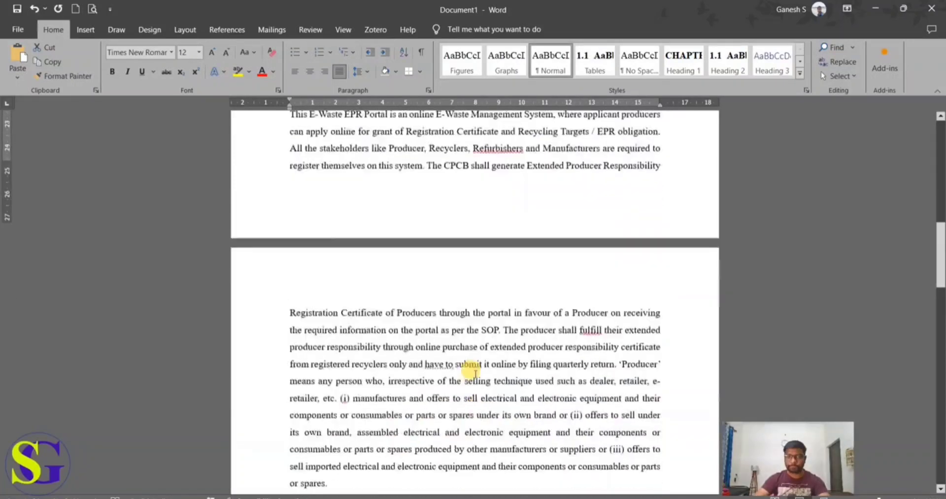
scroll(463, 371, down, 10)
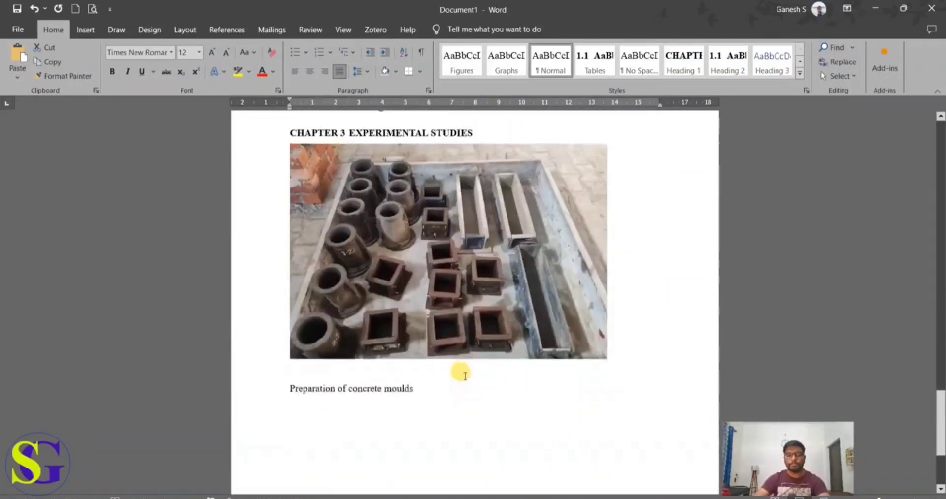
scroll(460, 372, up, 1)
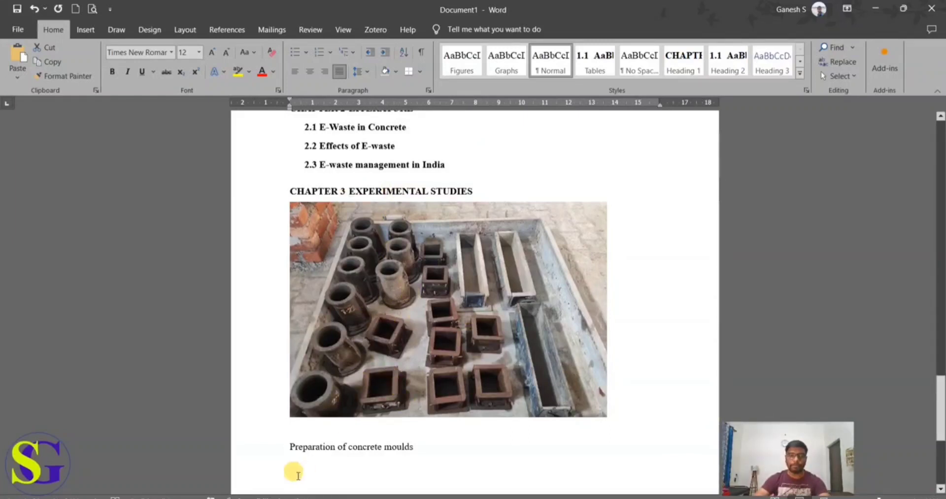
click(289, 450)
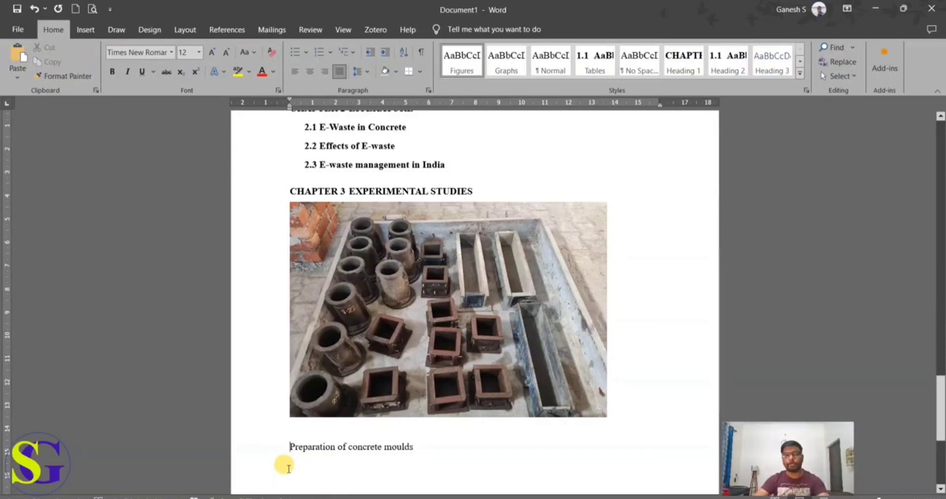
click(220, 32)
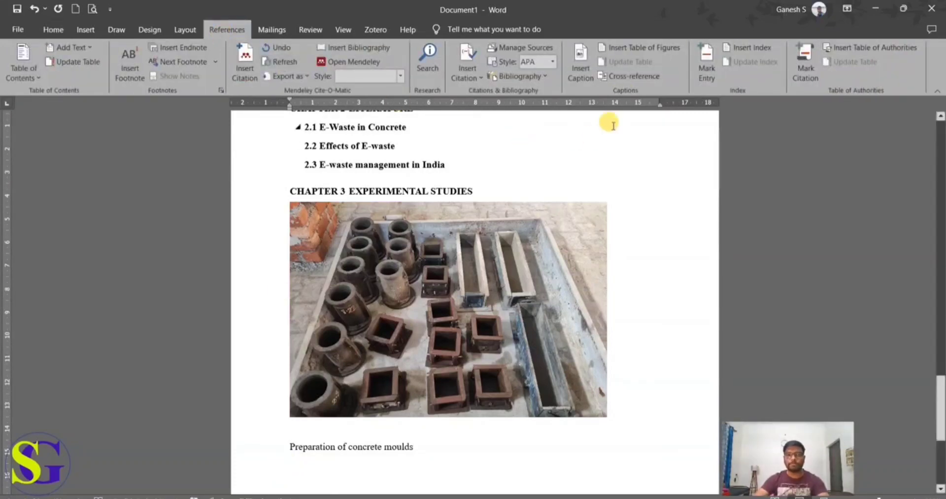
click(581, 79)
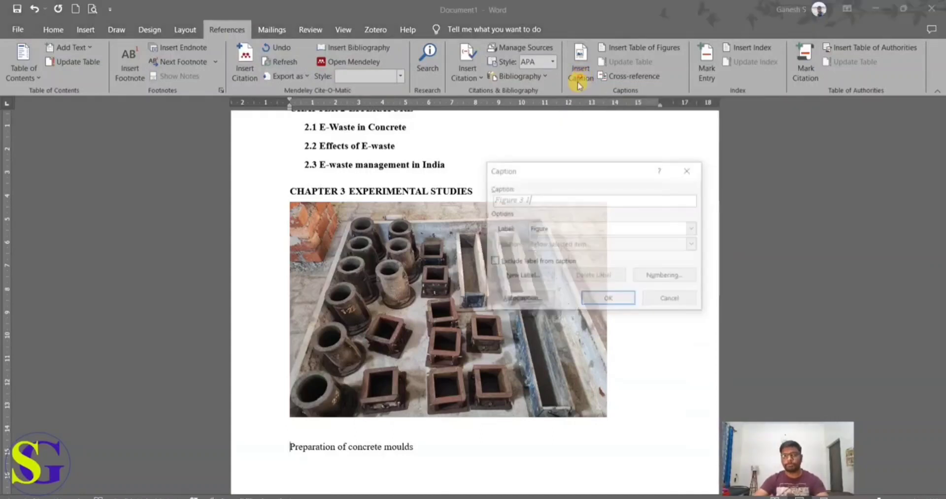
click(693, 229)
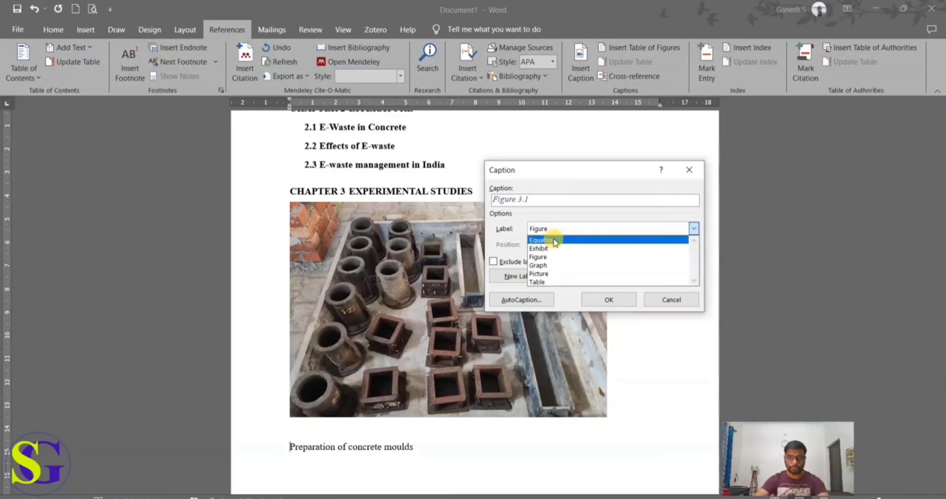
click(551, 258)
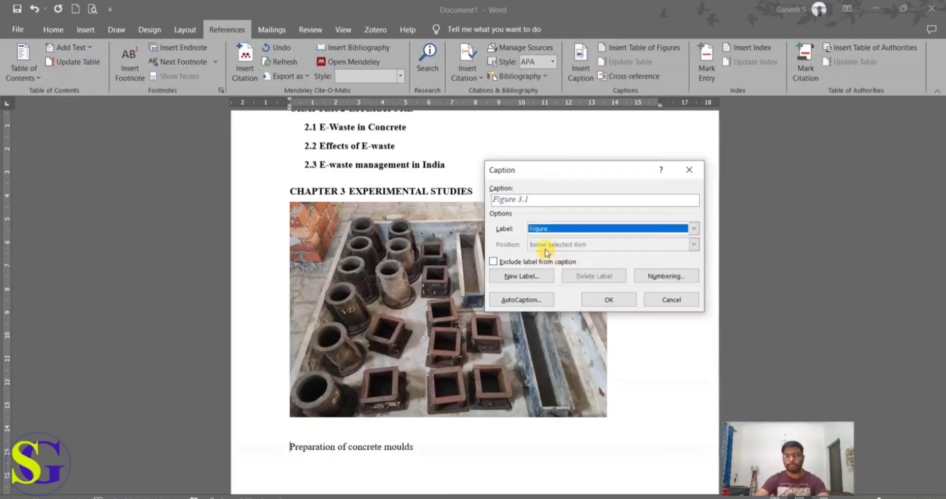
click(522, 199)
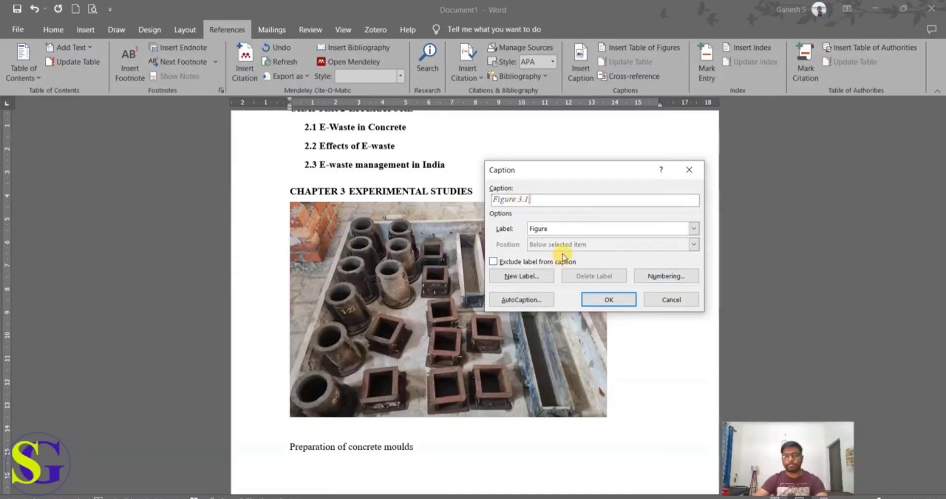
Step: Exclude the chapter number from the figure caption numbering
click(662, 276)
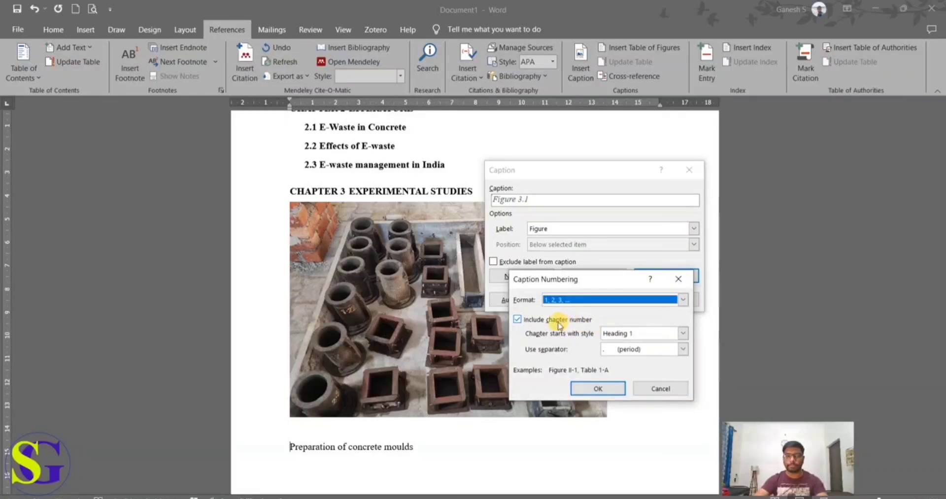
click(580, 321)
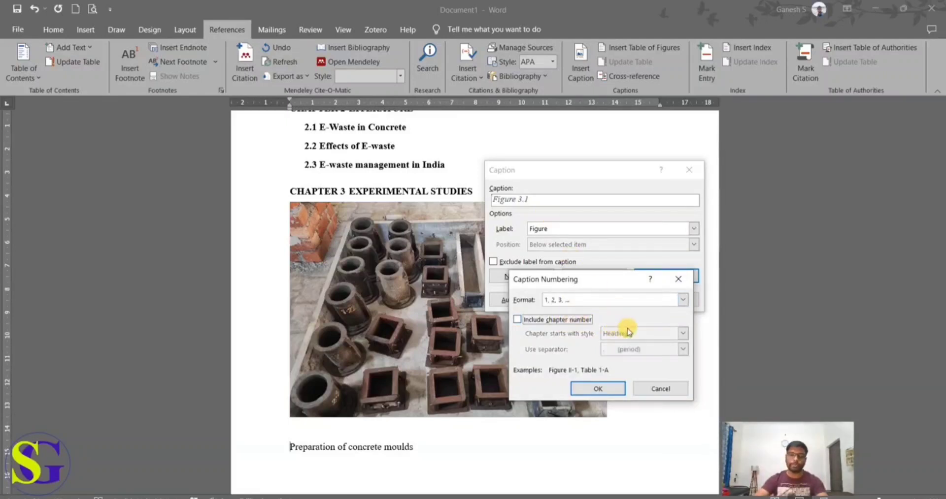
click(603, 389)
click(512, 199)
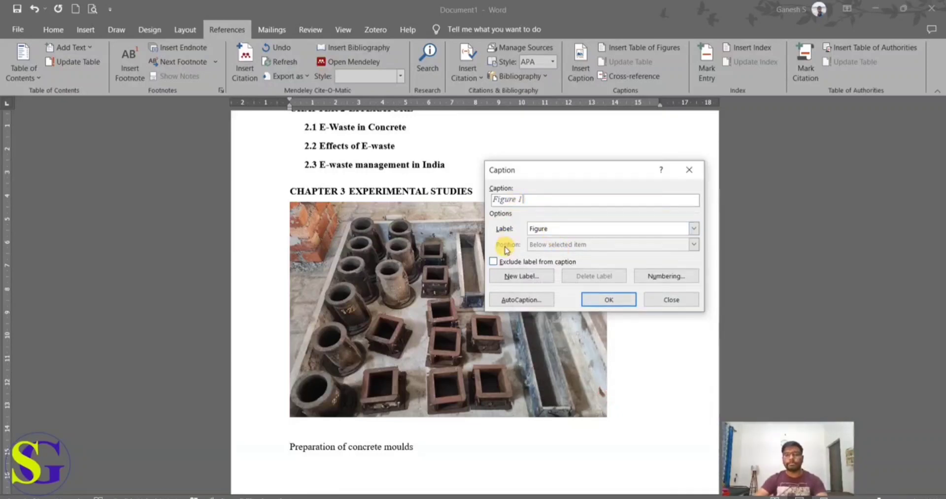
Step: Include the Heading 1 chapter number with a period separator in the figure numbering and insert the caption below the Chapter 3 picture
click(662, 275)
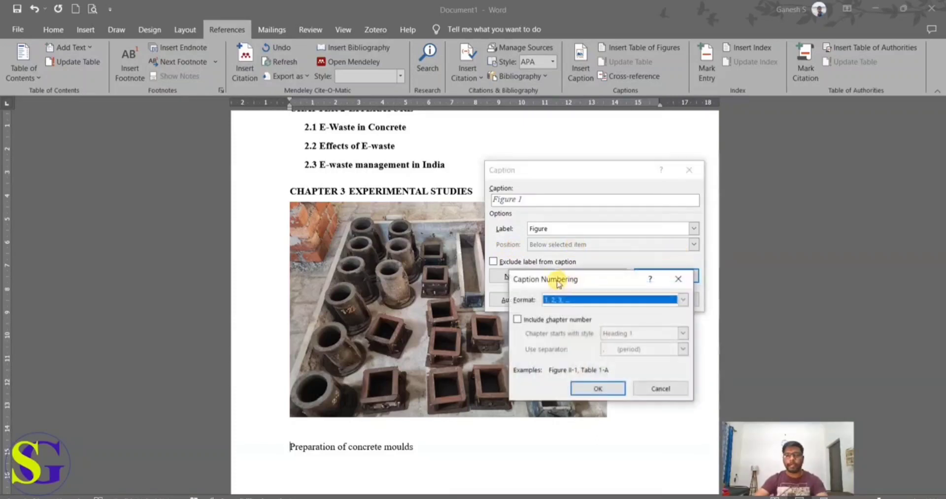
click(555, 321)
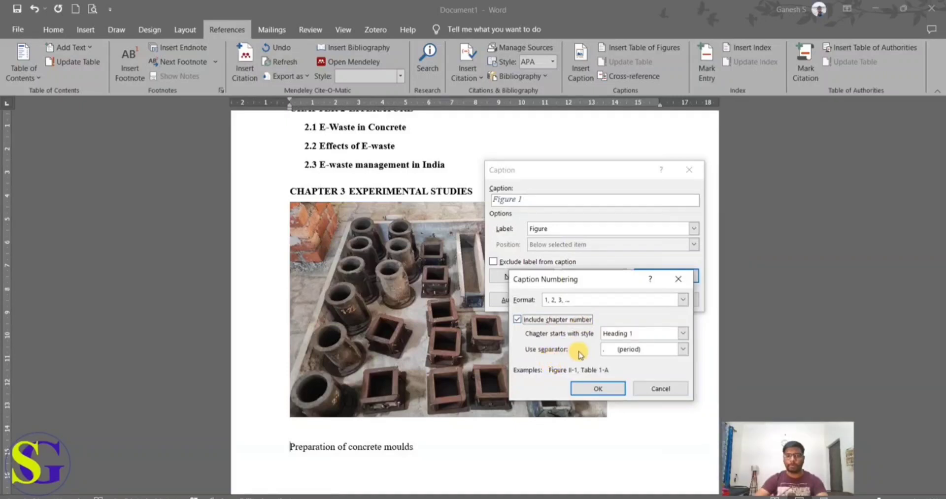
click(682, 349)
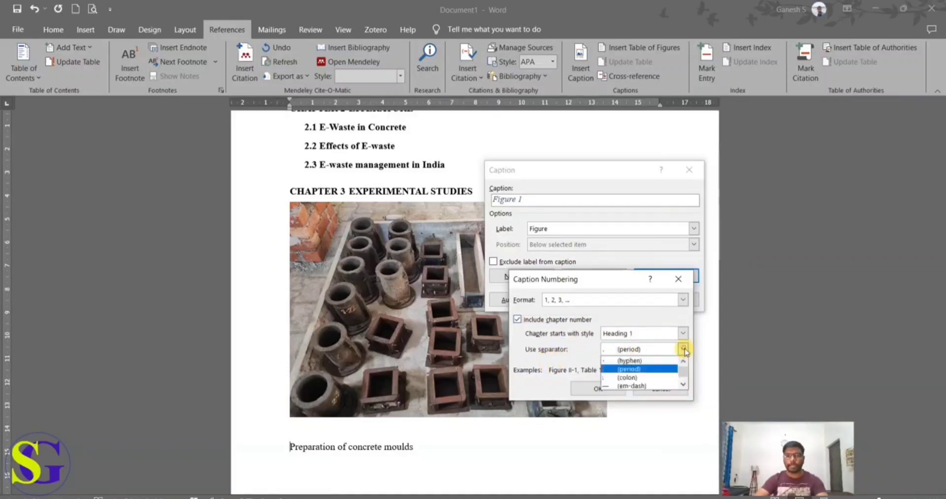
click(642, 370)
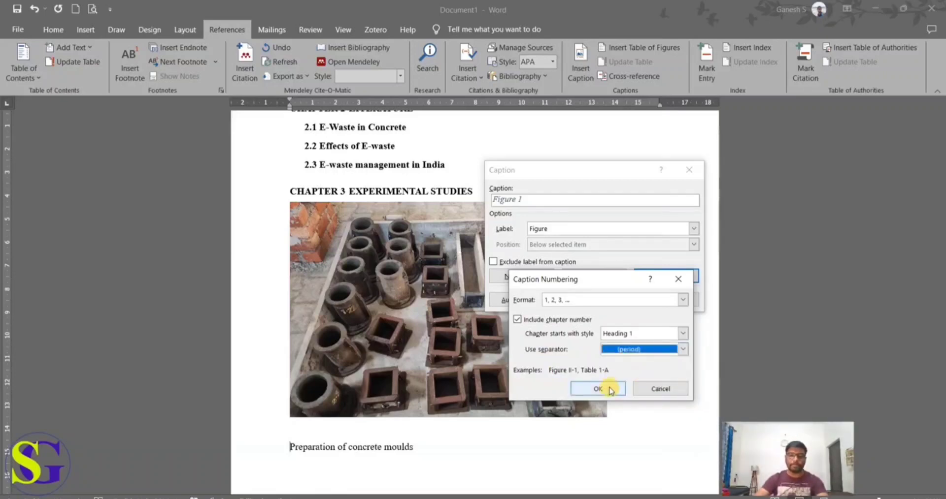
click(611, 389)
click(617, 302)
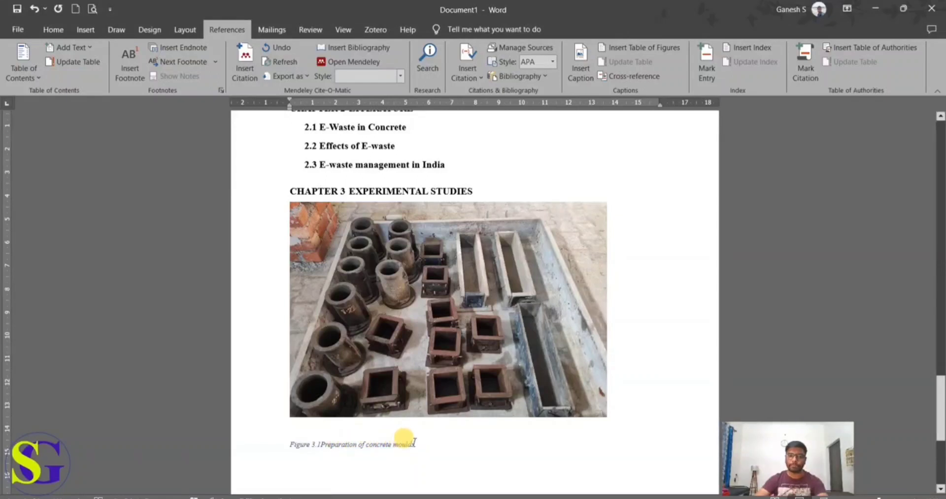
Step: Apply the Figures style to the whole "Preparation of concrete moulds" caption line
click(53, 30)
drag(416, 444, 282, 444)
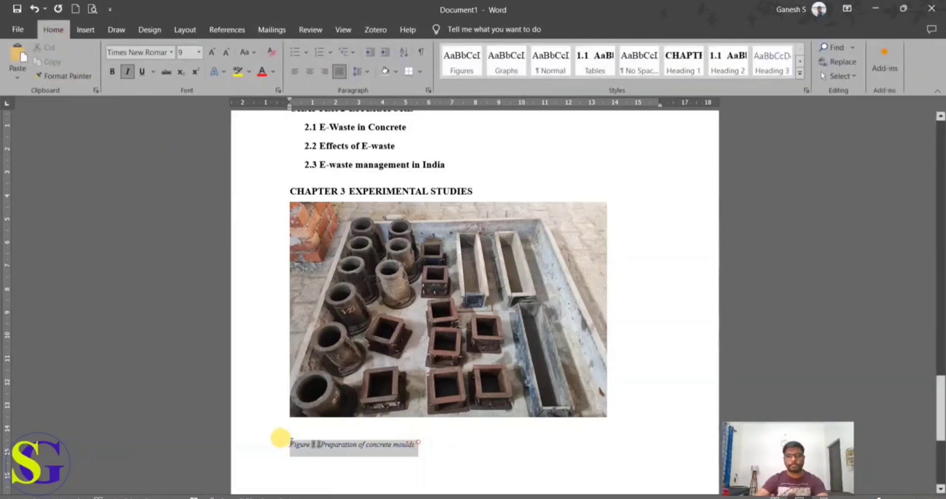
click(492, 460)
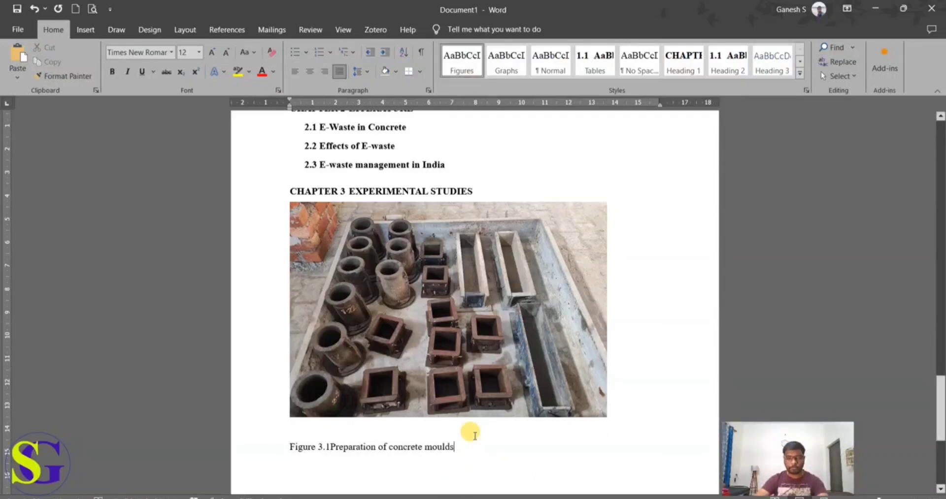
Step: Modify the Figures style so that its paragraphs are centered
drag(463, 442, 284, 446)
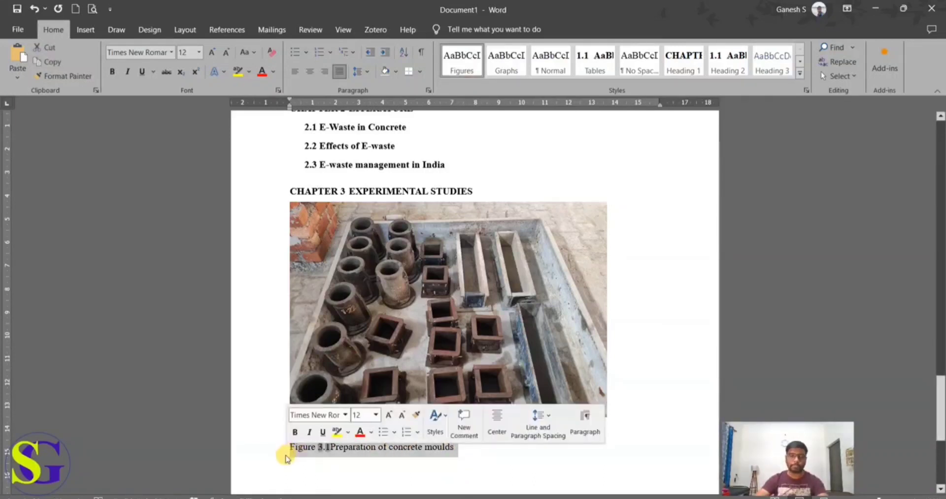
right_click(464, 62)
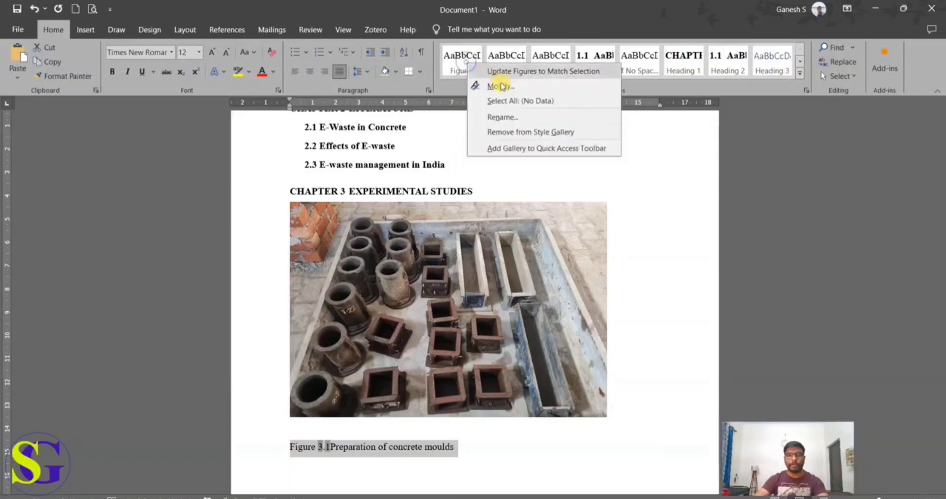
click(500, 86)
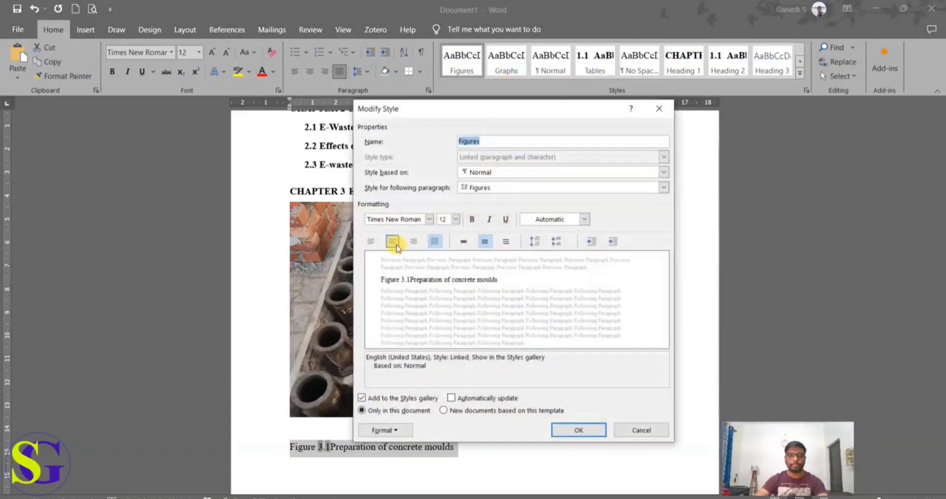
click(392, 241)
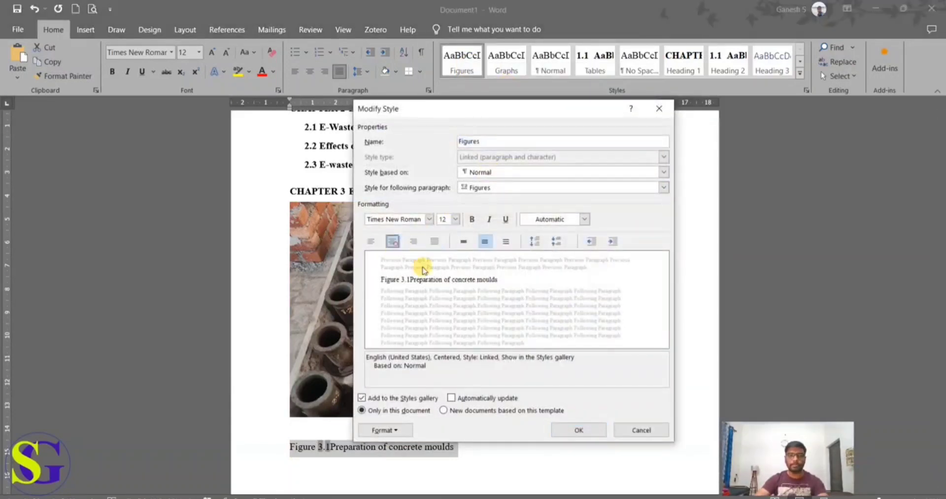
click(569, 430)
Step: Add an empty paragraph below the "Preparation of concrete moulds" caption
click(576, 447)
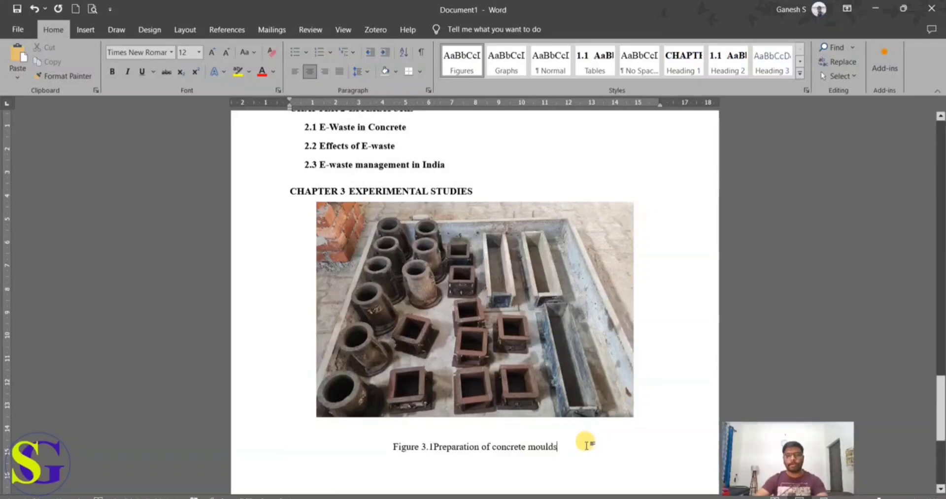
key(Return)
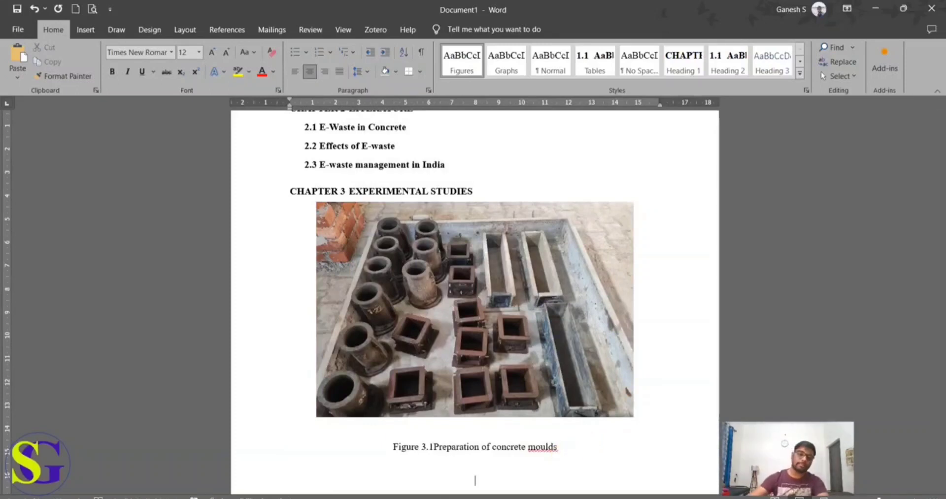
scroll(566, 438, up, 1)
scroll(565, 438, down, 4)
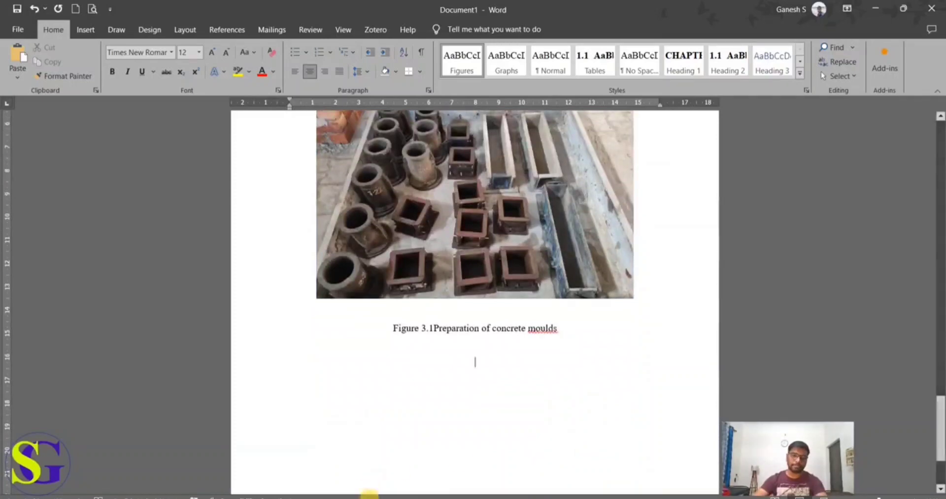
Step: Switch to Content Doc and copy the circuit board picture together with its "Sample of Printed Circuit Board" line
click(375, 498)
click(527, 456)
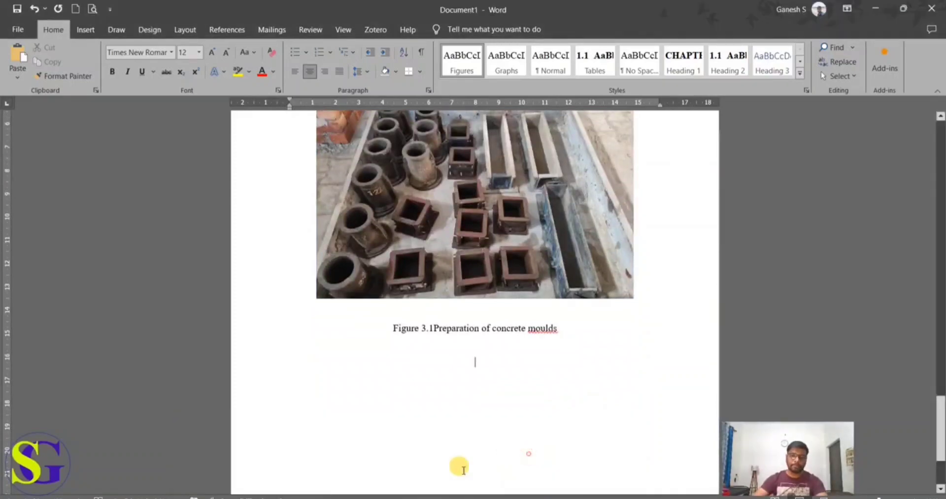
click(375, 498)
click(259, 473)
scroll(430, 375, down, 10)
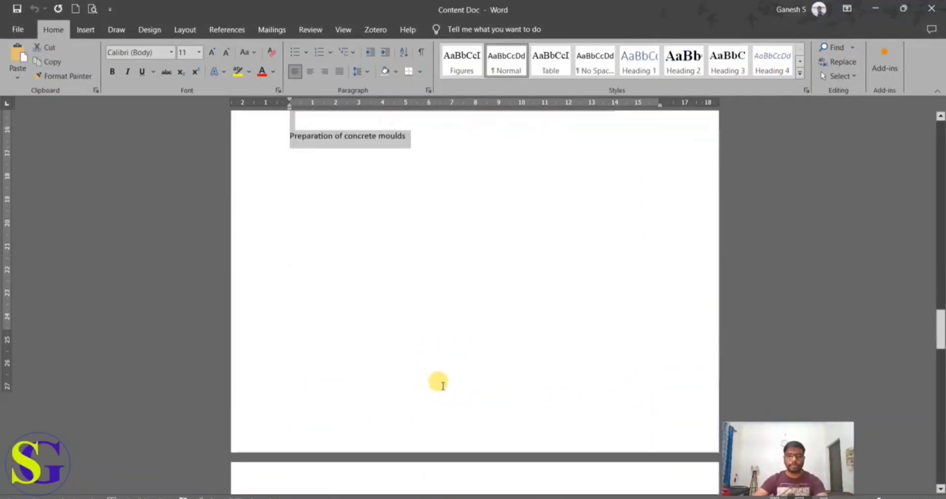
scroll(455, 389, down, 3)
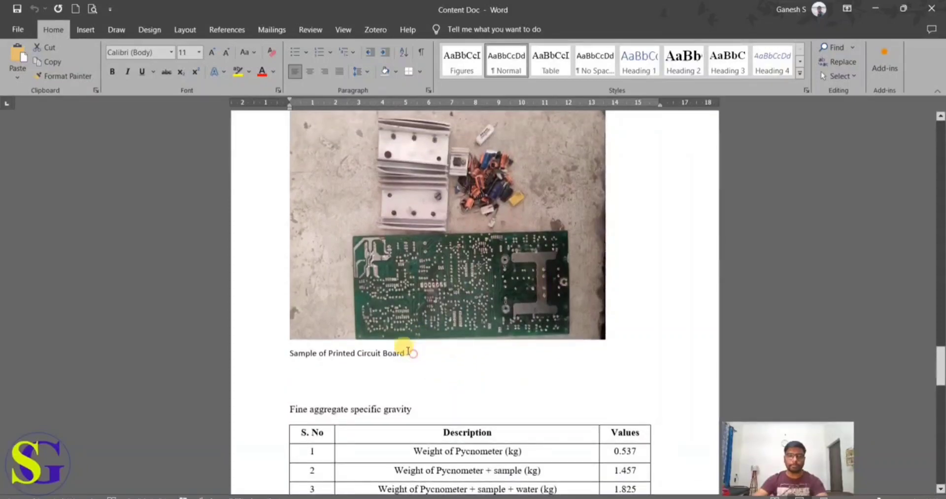
drag(407, 355, 311, 267)
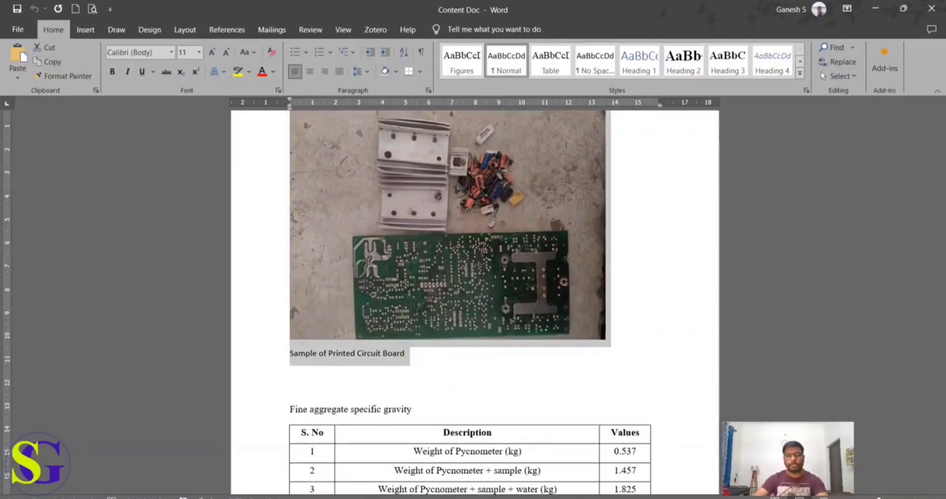
Step: Paste the circuit board picture and its title below the concrete moulds caption in Document1 and apply the Figures style to both
click(376, 498)
click(509, 486)
key(ctrl+v)
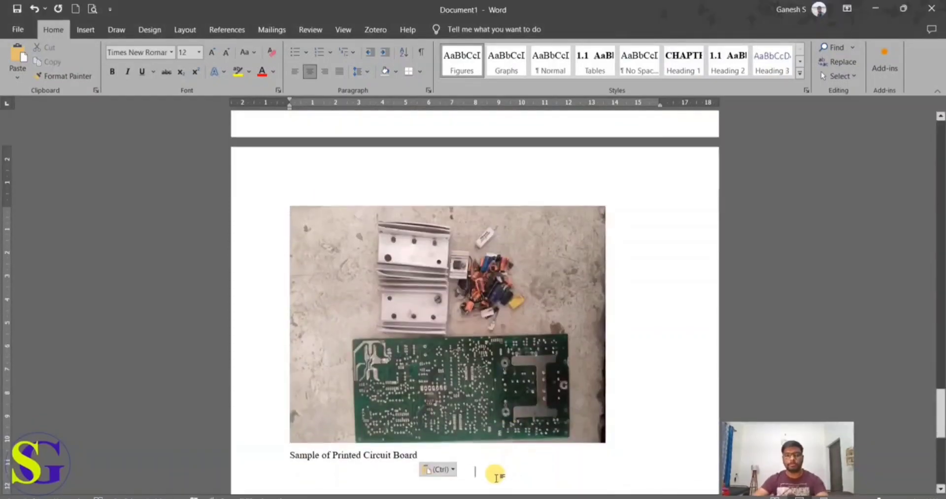
drag(468, 465, 301, 375)
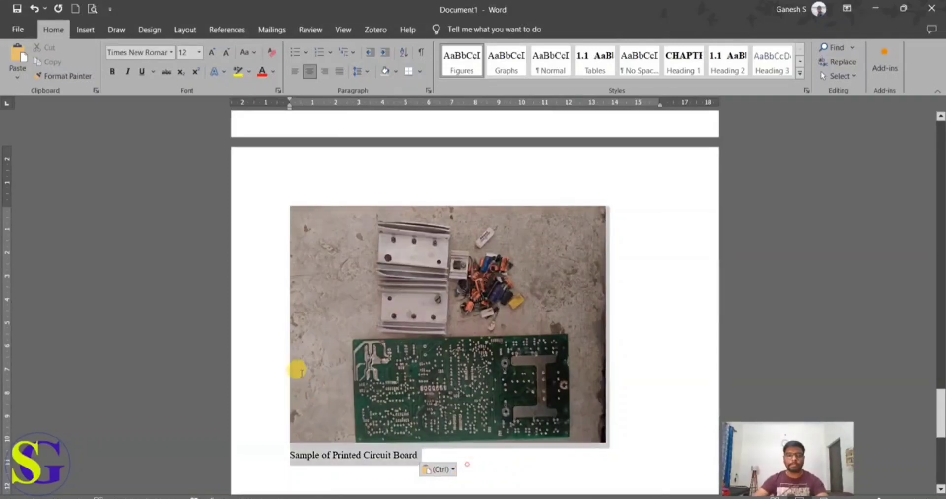
click(450, 66)
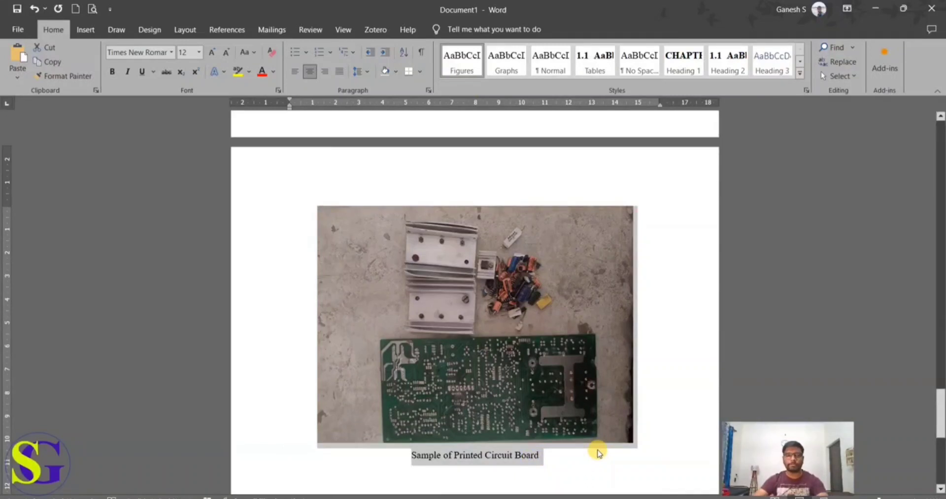
Step: Insert a chapter-numbered Figure caption in front of "Sample of Printed Circuit Board" below the circuit board picture
click(403, 455)
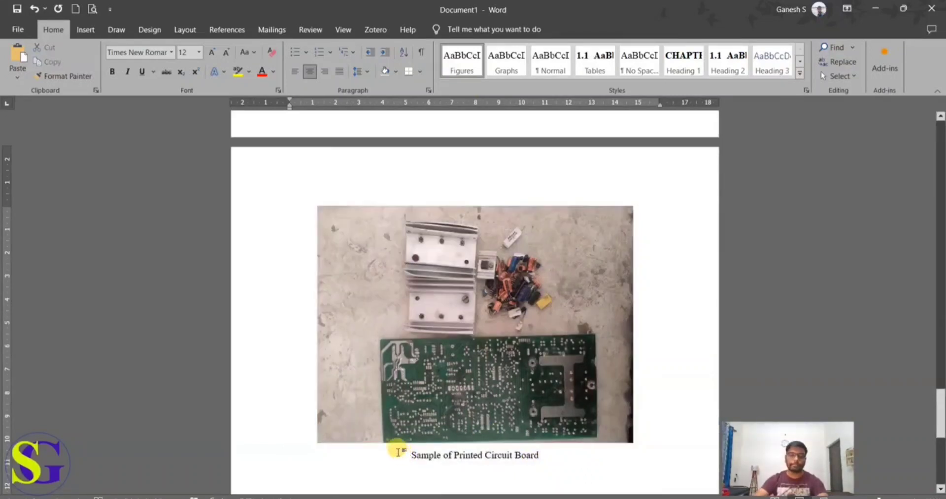
click(238, 36)
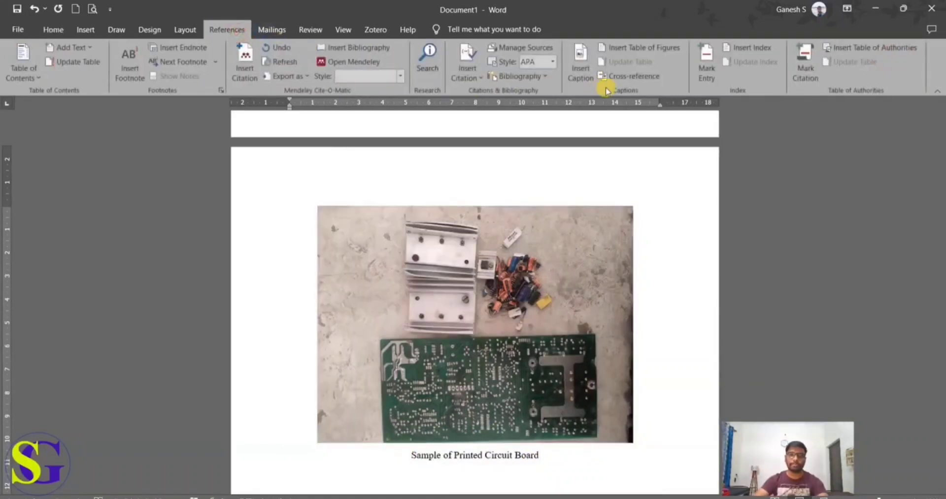
click(582, 69)
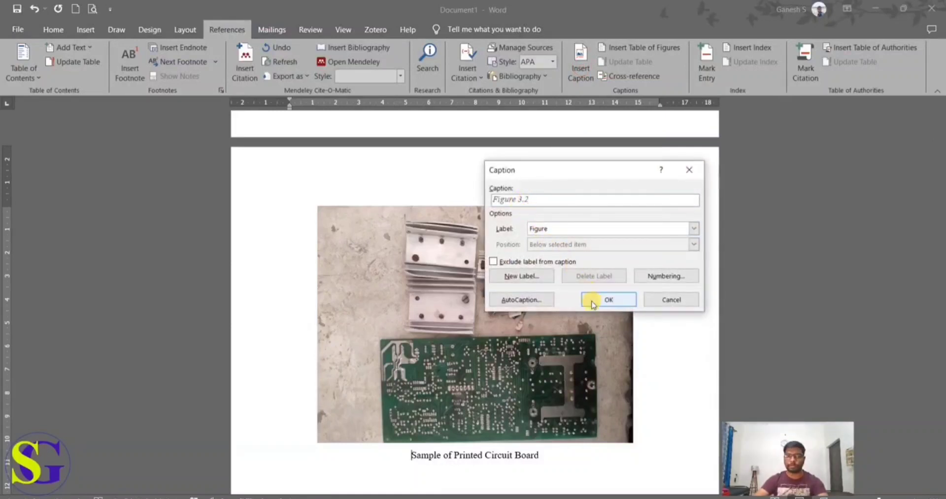
click(609, 300)
Step: Apply the Figures style to the whole "Sample of Printed Circuit Board" caption line
drag(424, 454, 247, 458)
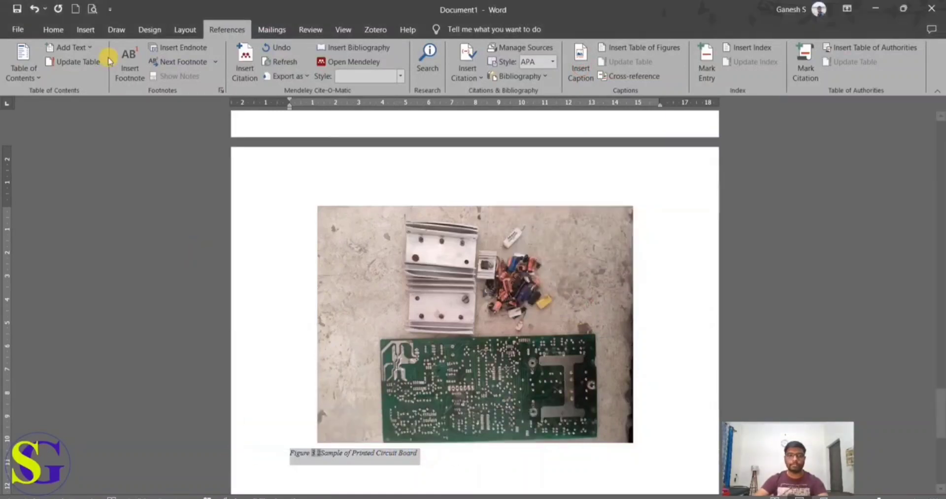
click(71, 35)
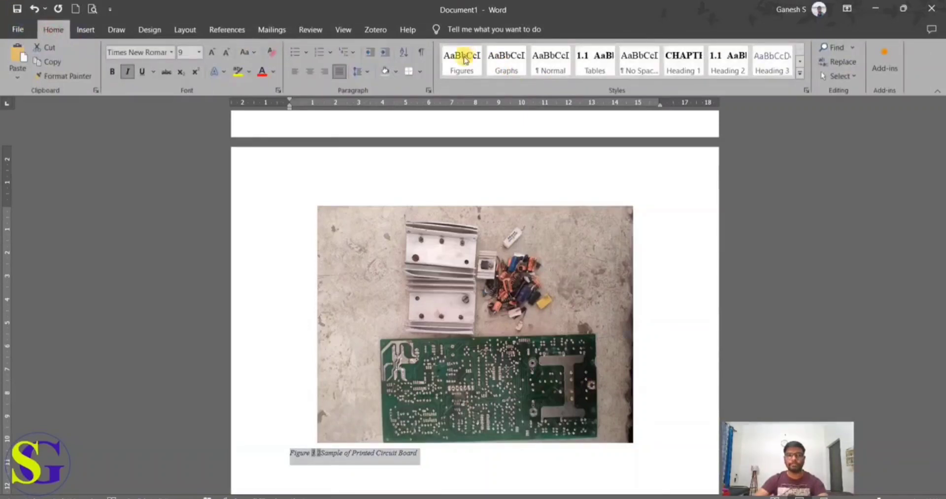
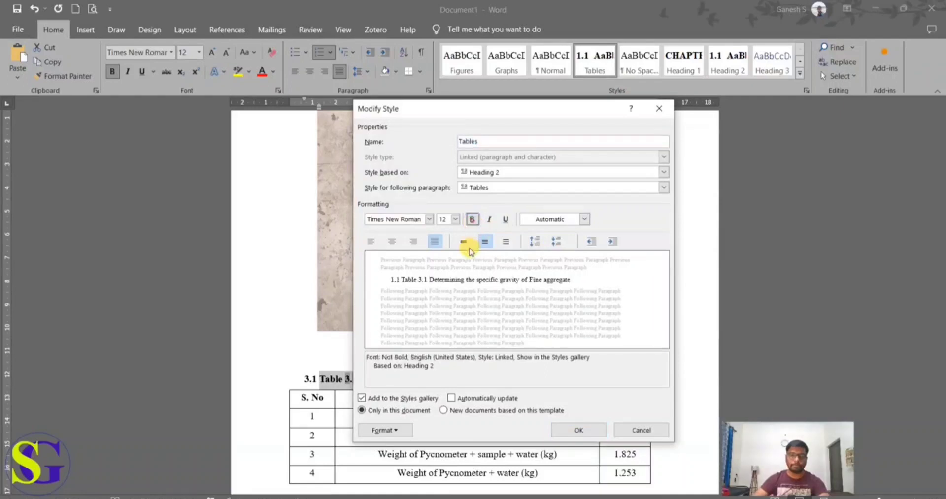
Step: Left-align the Tables style and remove the automatic heading number in front of the "Table 3.1 Determining the specific gravity of Fine aggregate" caption
click(371, 242)
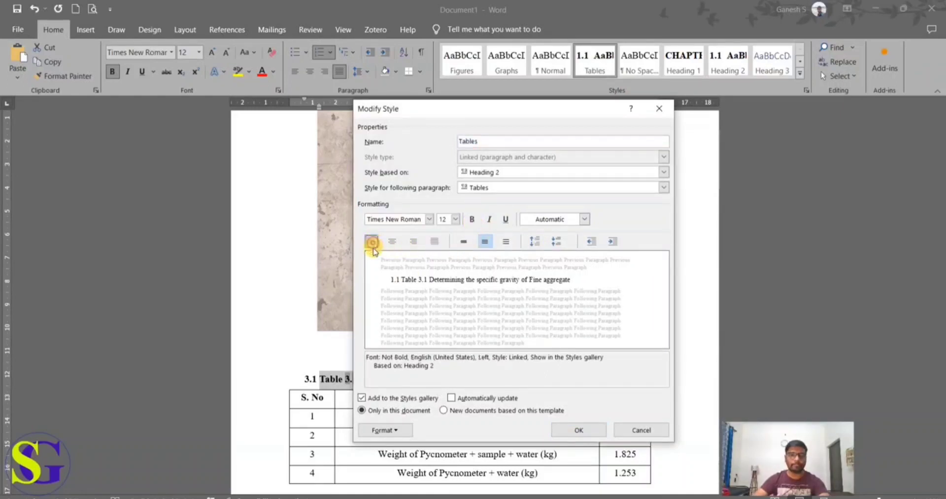
click(574, 430)
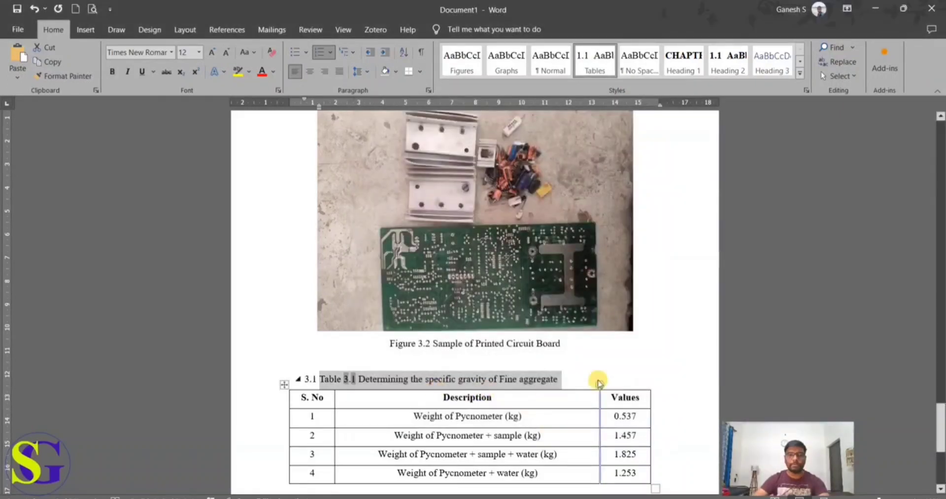
click(319, 378)
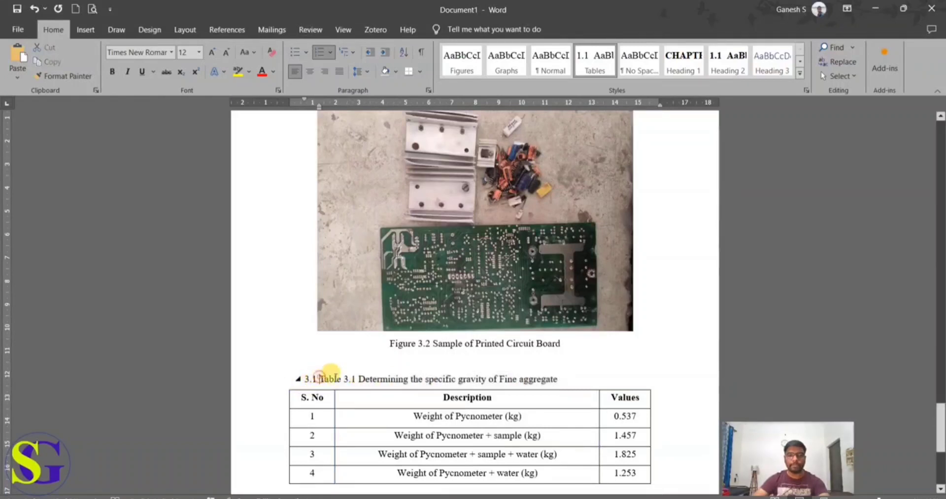
key(BackSpace)
key(BackSpace)
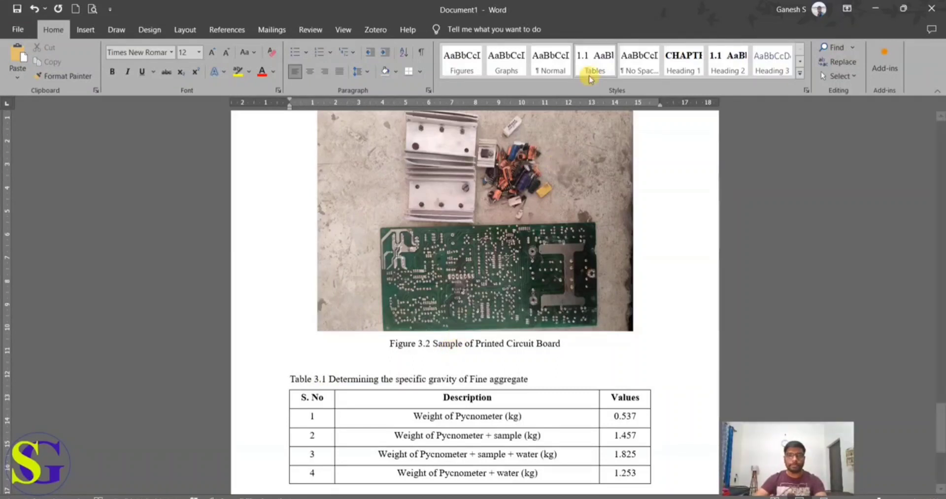
Step: Modify the Tables style so that it is based on Heading 3
scroll(621, 207, down, 1)
right_click(605, 71)
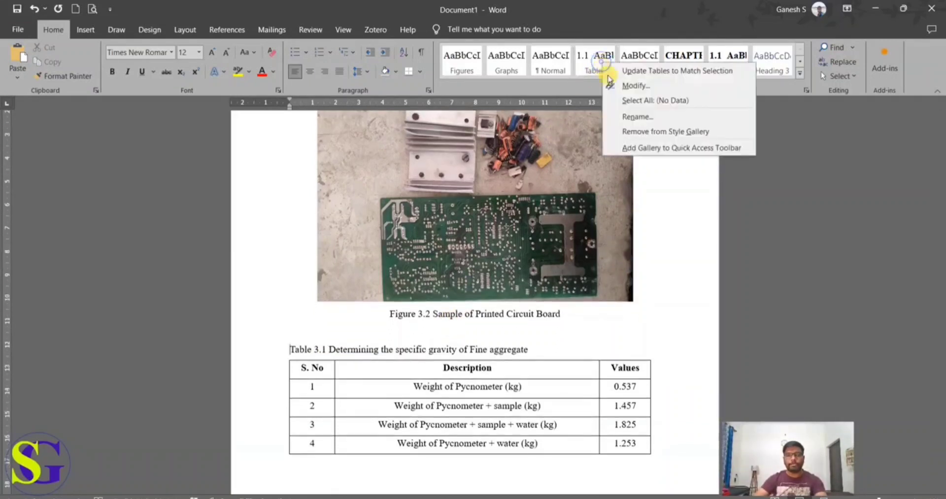
click(633, 85)
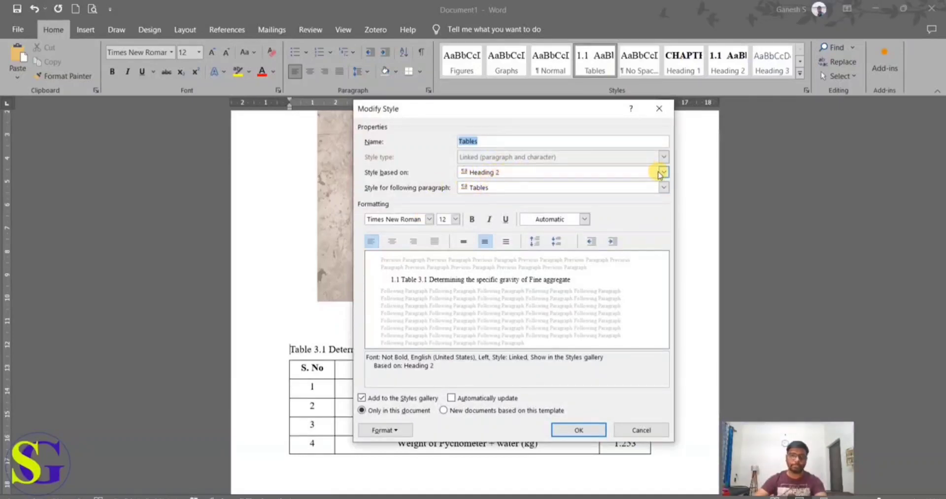
click(662, 173)
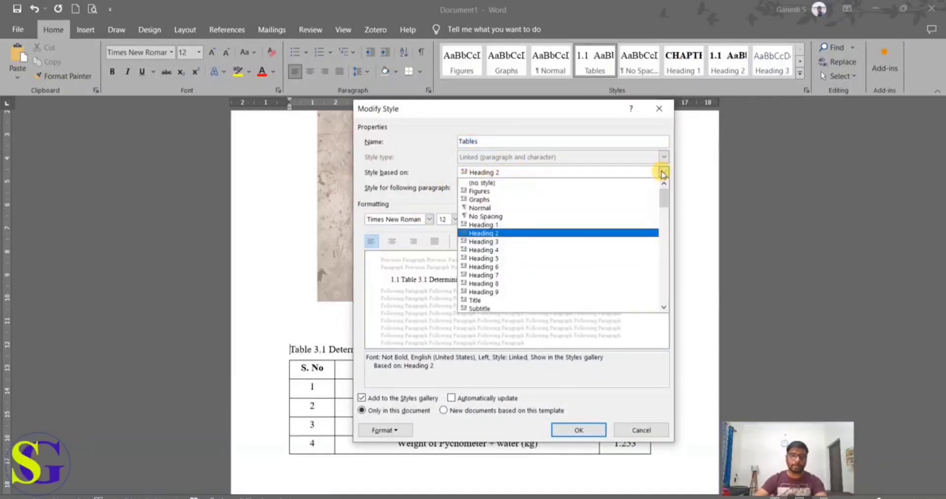
click(662, 174)
click(663, 173)
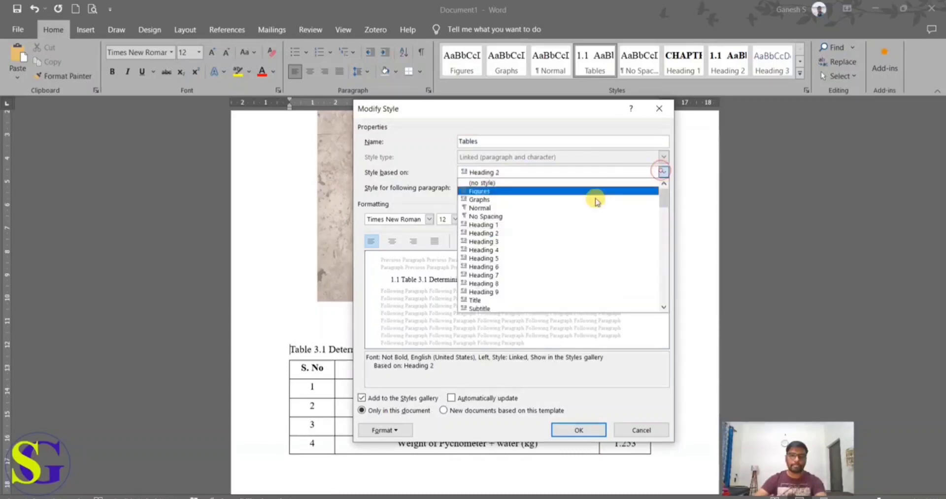
click(510, 228)
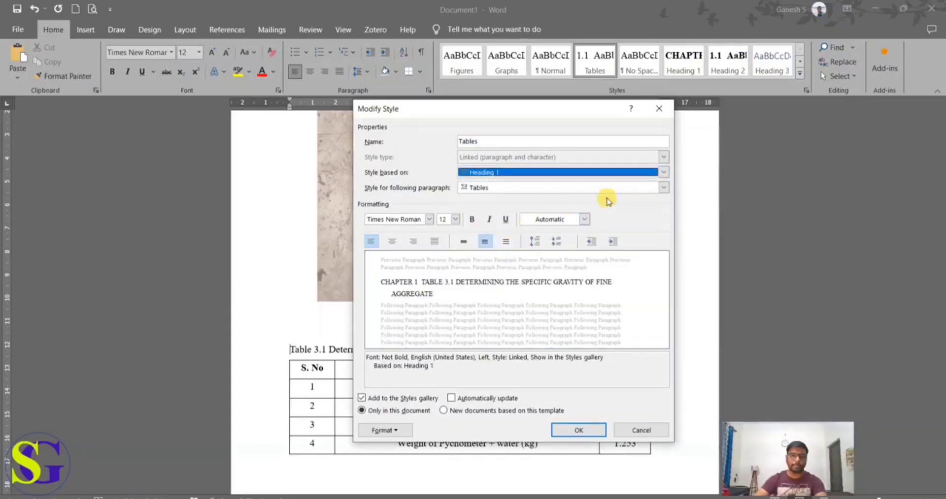
click(661, 172)
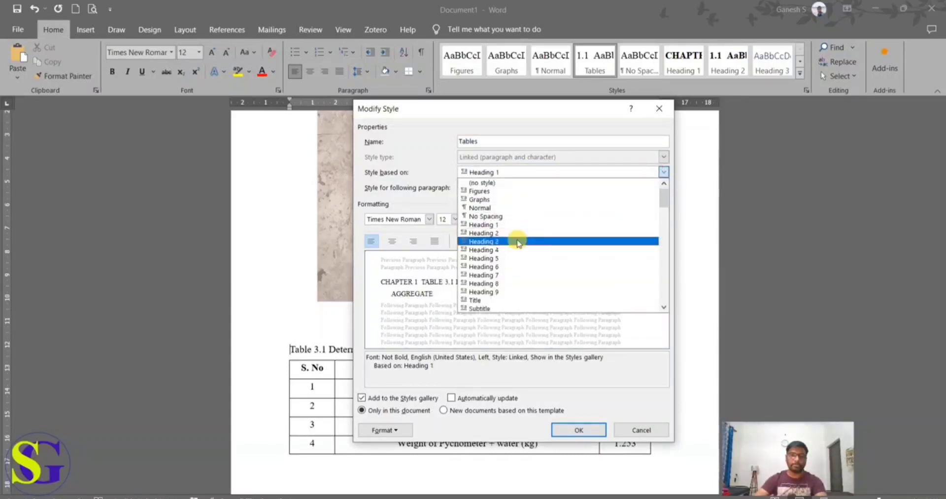
click(518, 242)
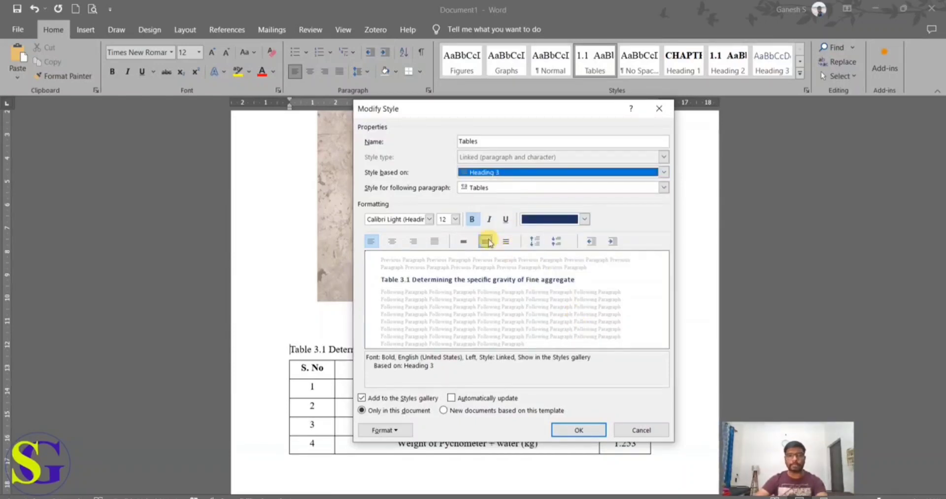
Step: Set the Tables style's font to Times New Roman without bold and save the style
click(432, 221)
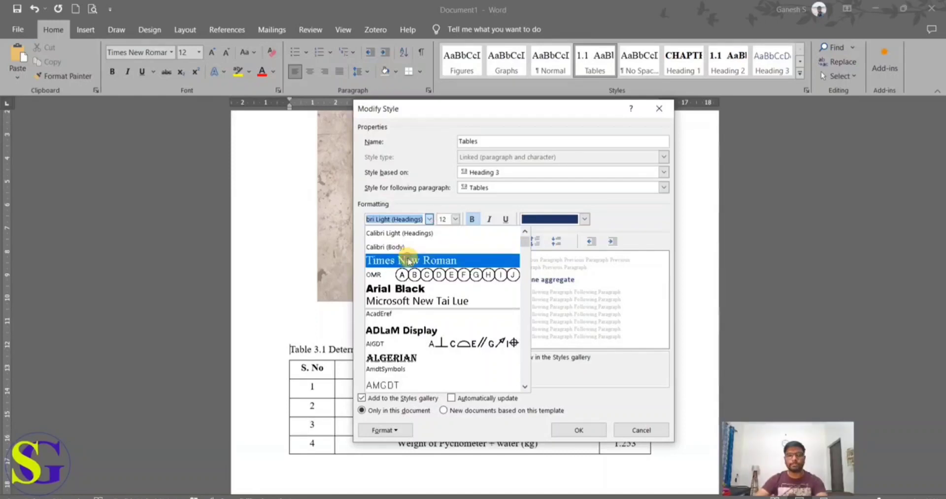
click(411, 261)
click(471, 220)
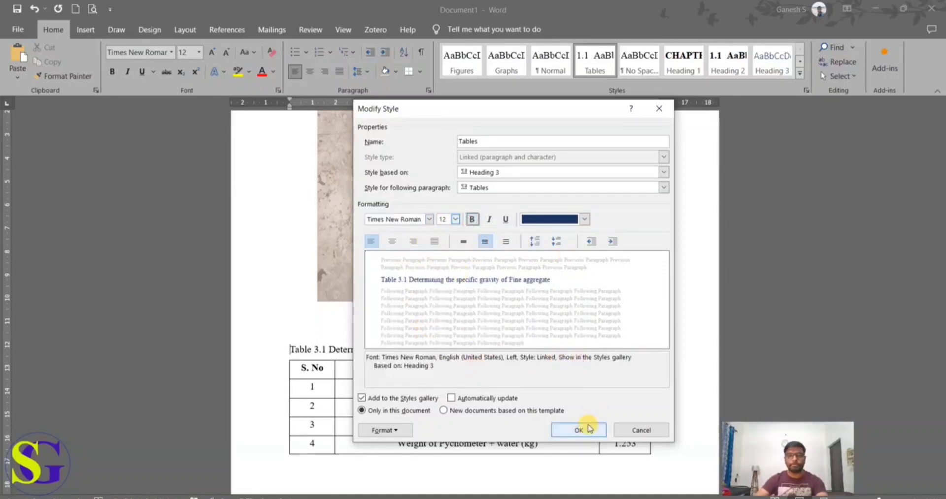
click(582, 430)
Step: Copy the silica fume physical properties table from Content Doc and paste it below the fine aggregate table in Document1
scroll(345, 345, down, 3)
scroll(364, 325, down, 1)
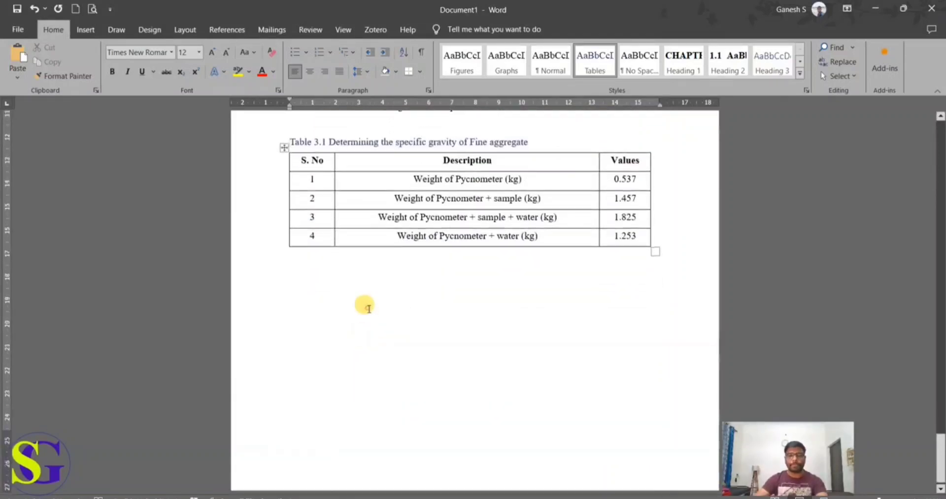
click(370, 310)
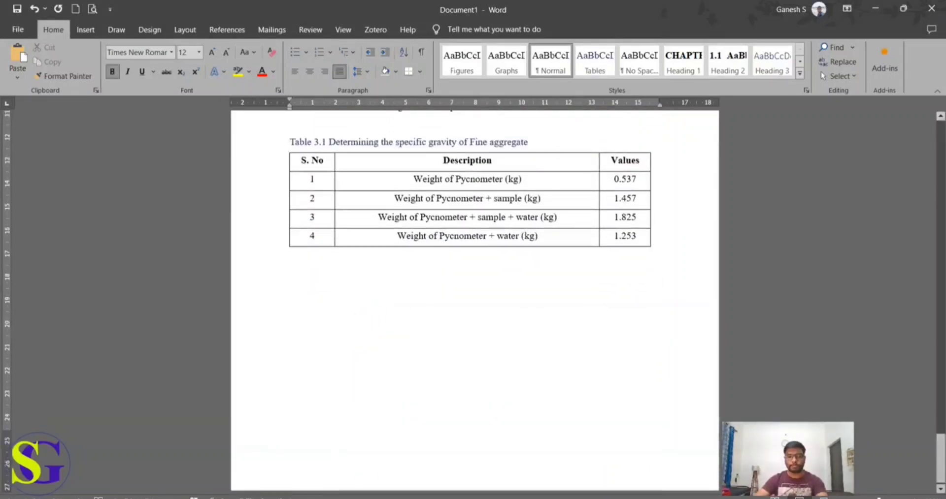
click(375, 496)
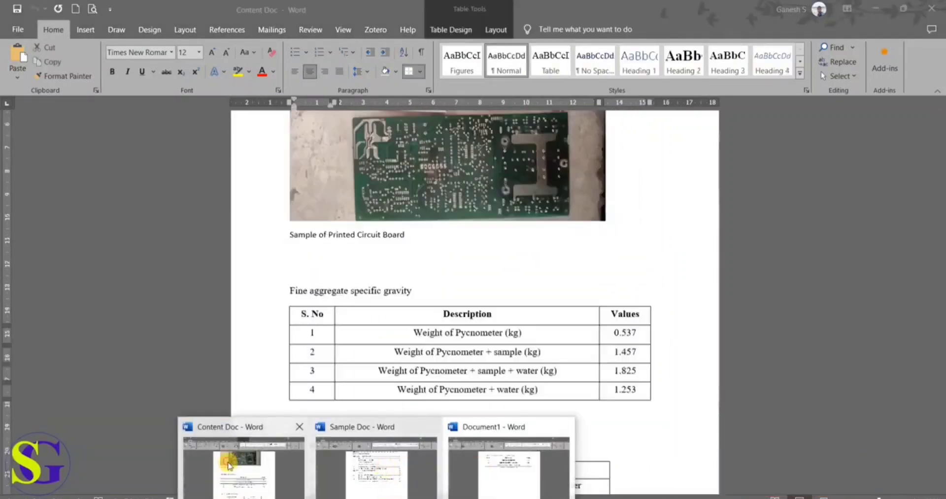
click(244, 468)
scroll(348, 312, down, 3)
drag(345, 261, 556, 335)
key(ctrl+c)
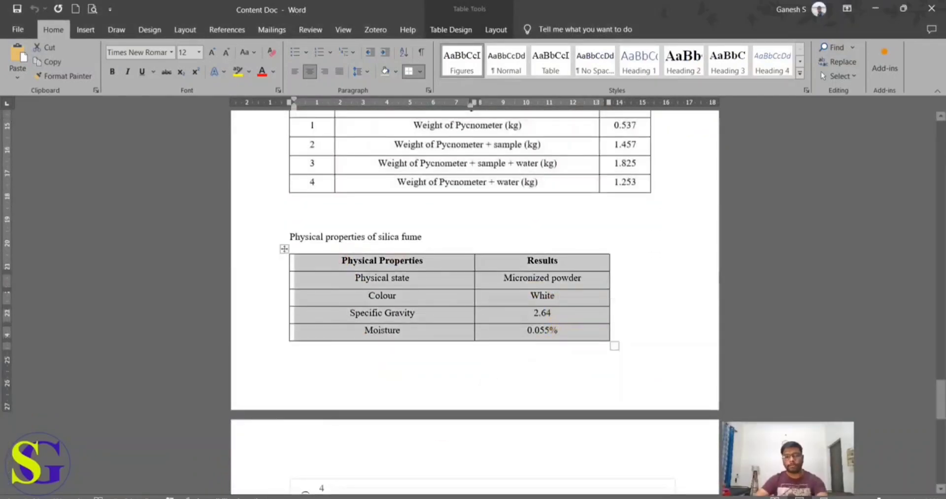
click(375, 497)
click(503, 465)
key(ctrl+v)
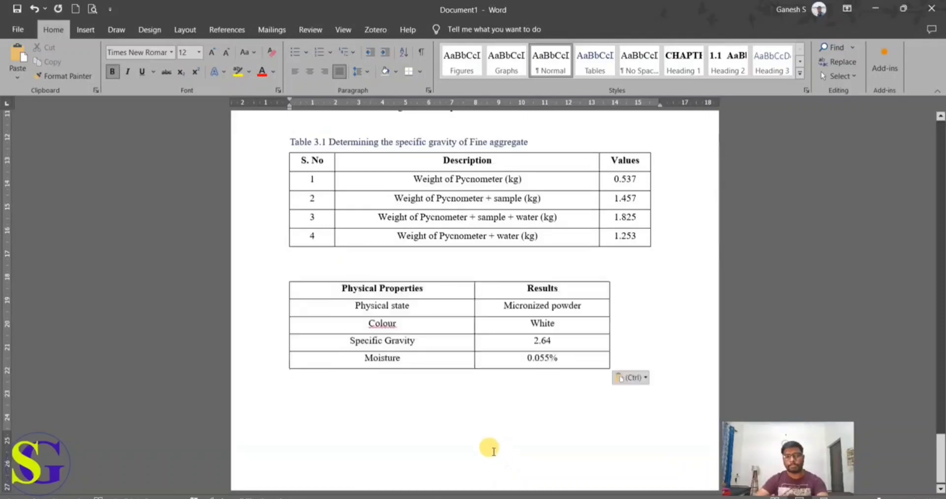
Step: Left-align the line above the pasted table and paste the "Physical properties of silica fume" title from Content Doc there, without an extra blank line
click(326, 266)
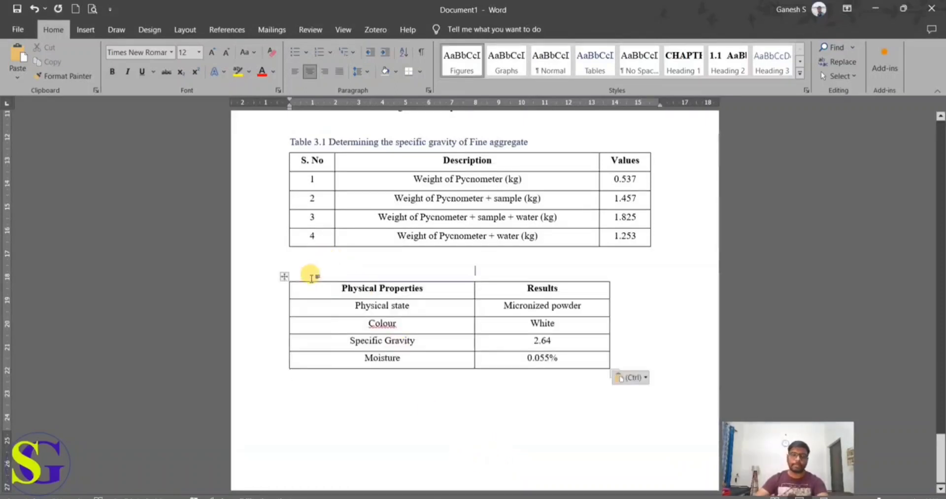
click(296, 78)
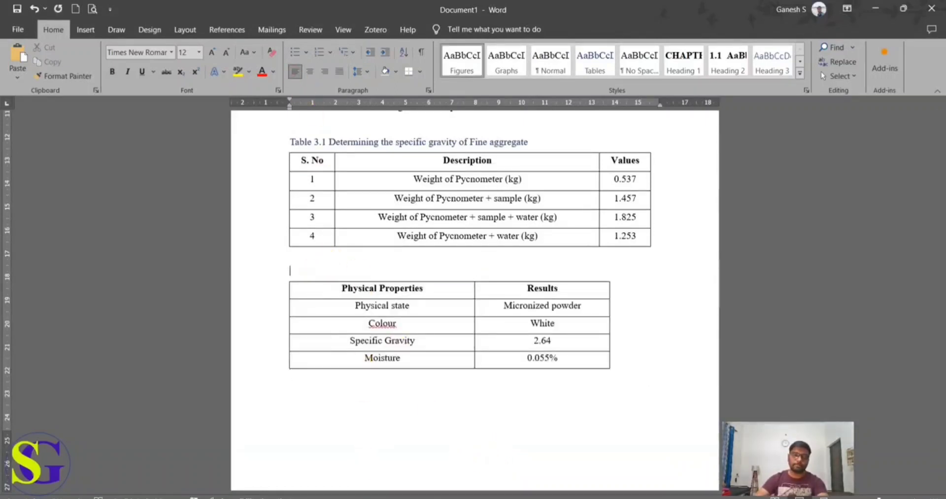
click(375, 497)
click(258, 468)
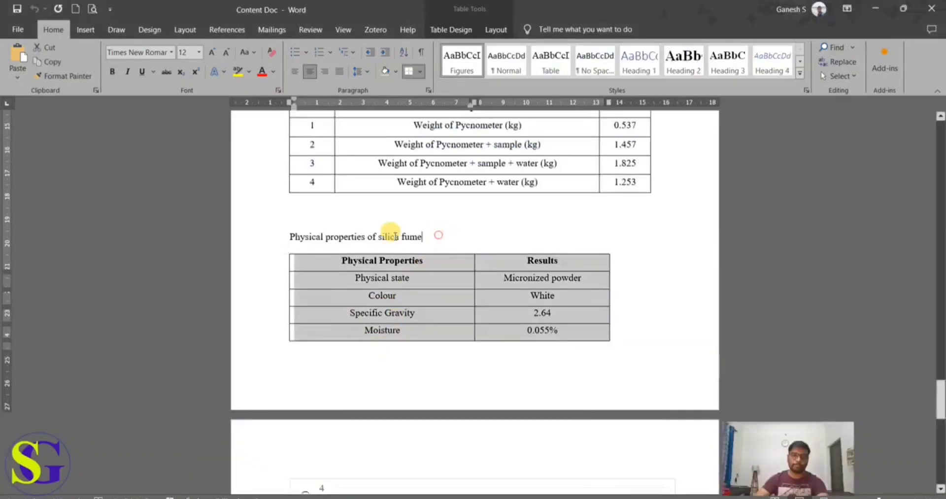
drag(436, 237, 274, 237)
key(ctrl+c)
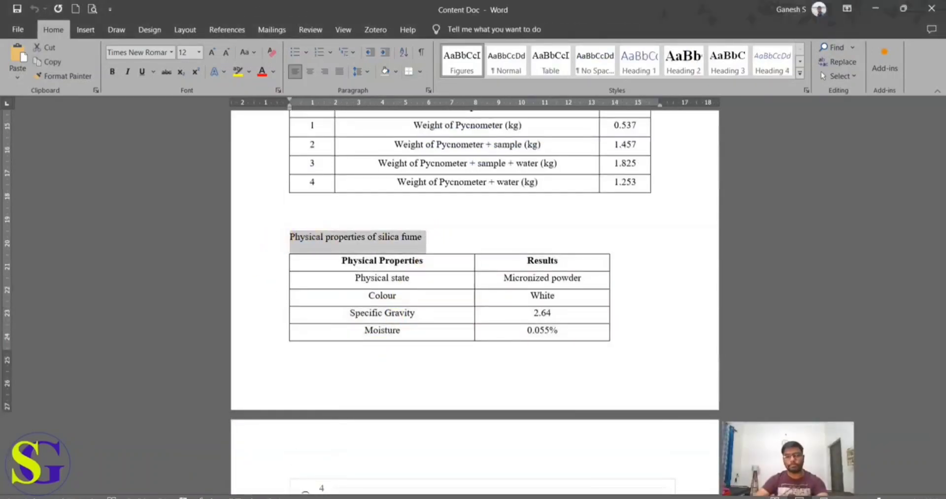
click(375, 497)
click(510, 460)
key(ctrl+v)
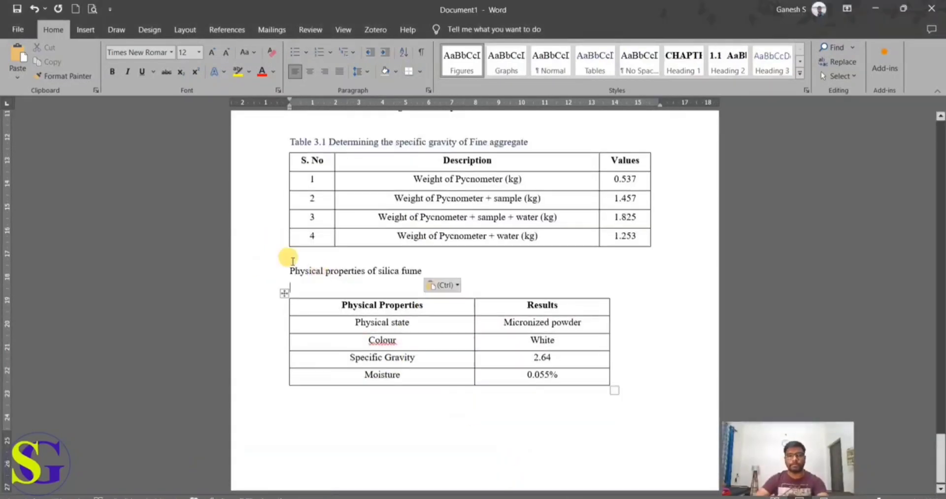
key(BackSpace)
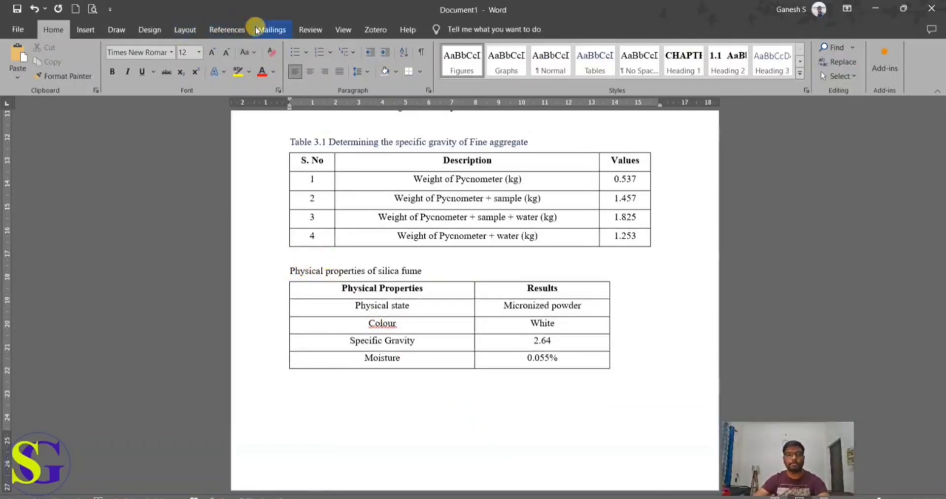
Step: Insert a chapter-numbered Table caption in front of "Physical properties of silica fume"
click(227, 30)
click(580, 69)
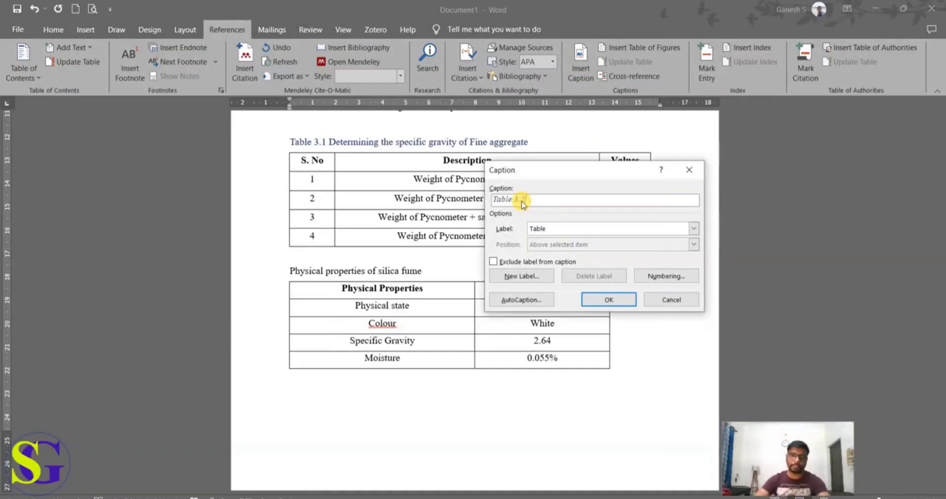
click(602, 299)
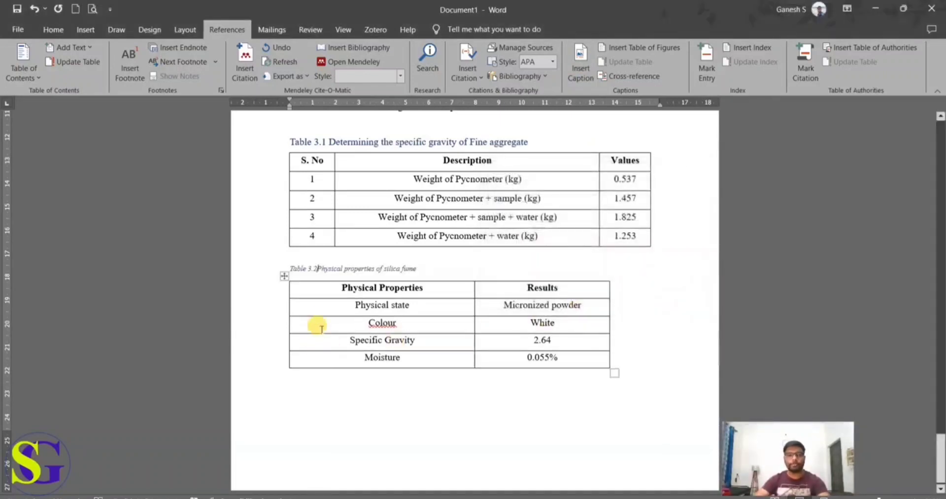
Step: Apply the Tables style to the whole "Physical properties of silica fume" caption line
drag(428, 270, 276, 262)
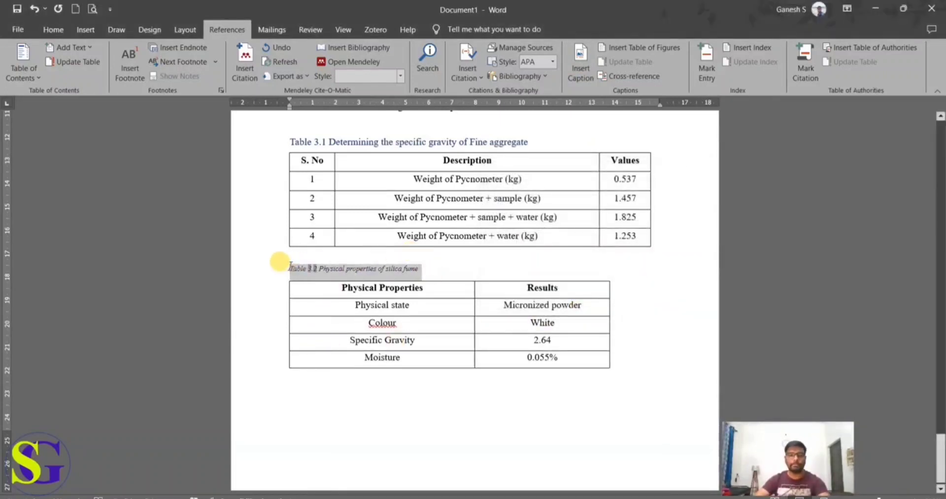
click(52, 30)
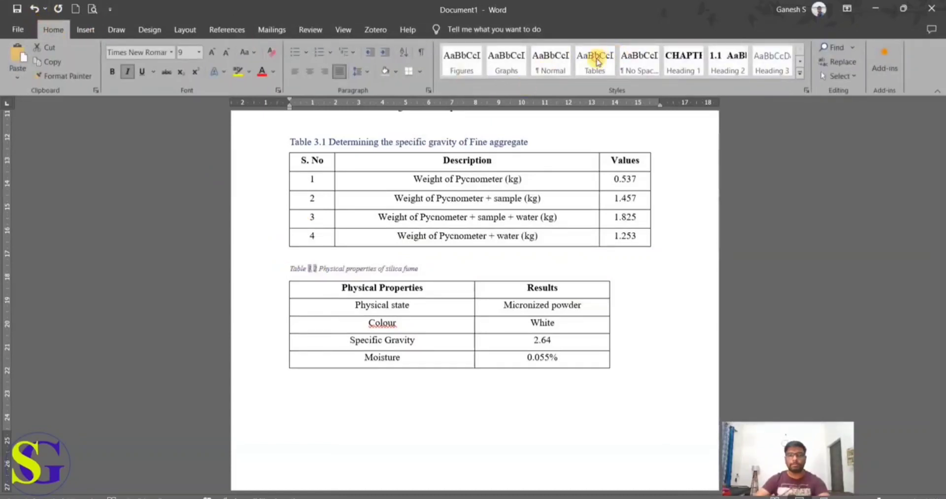
click(594, 61)
click(502, 271)
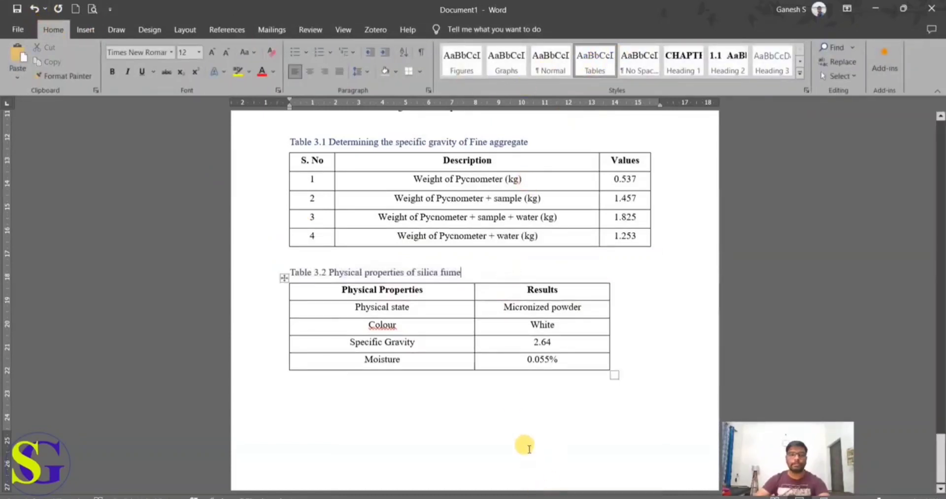
Step: Copy the split tensile strength chart from Content Doc and paste it below the silica fume table in Document1
click(460, 417)
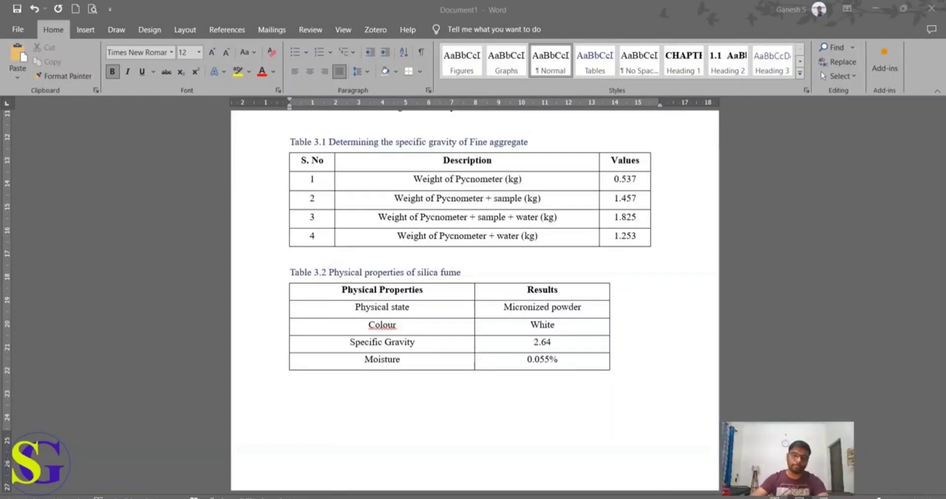
click(243, 458)
scroll(389, 367, down, 7)
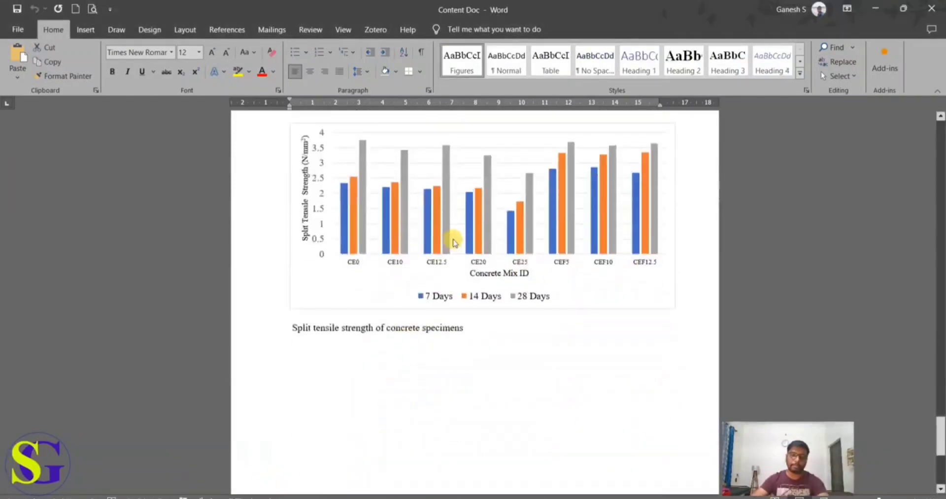
click(454, 241)
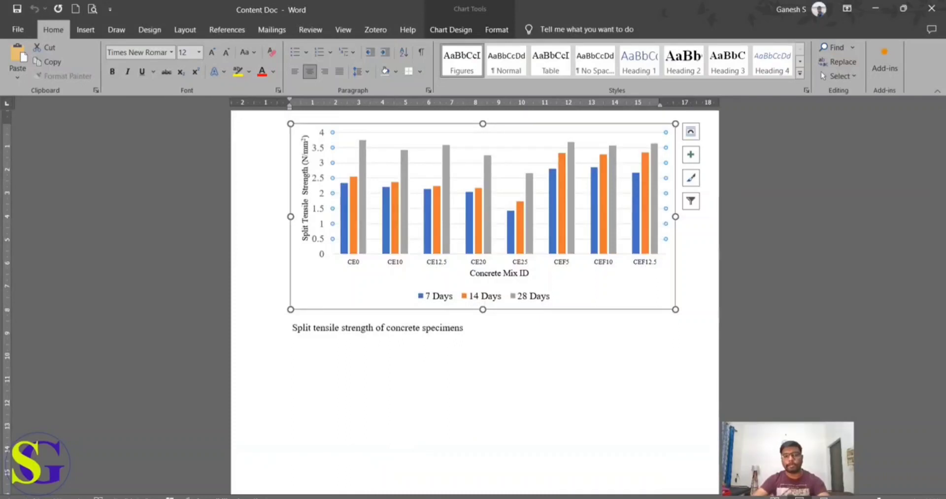
key(ctrl+c)
click(487, 463)
key(ctrl+v)
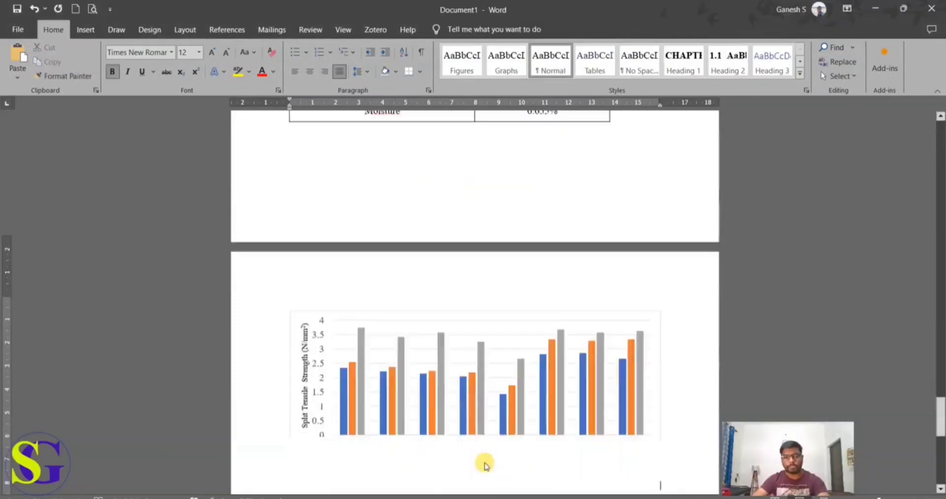
Step: Copy the "Split tensile strength of concrete specimens" title from Content Doc and paste it on a new line below the chart in Document1
key(Return)
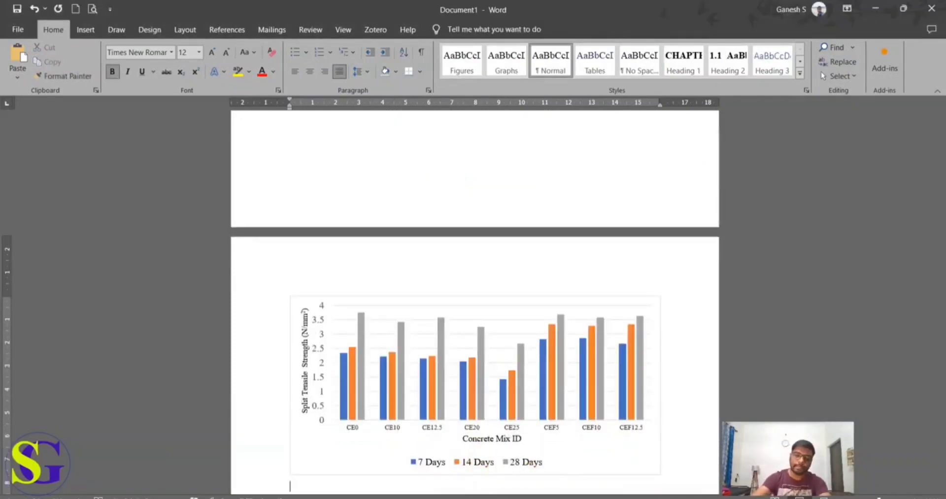
click(376, 498)
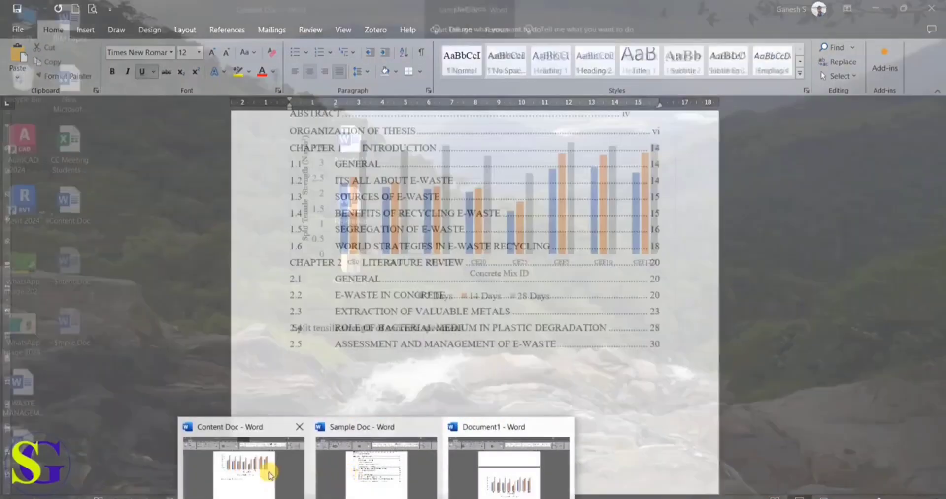
click(268, 468)
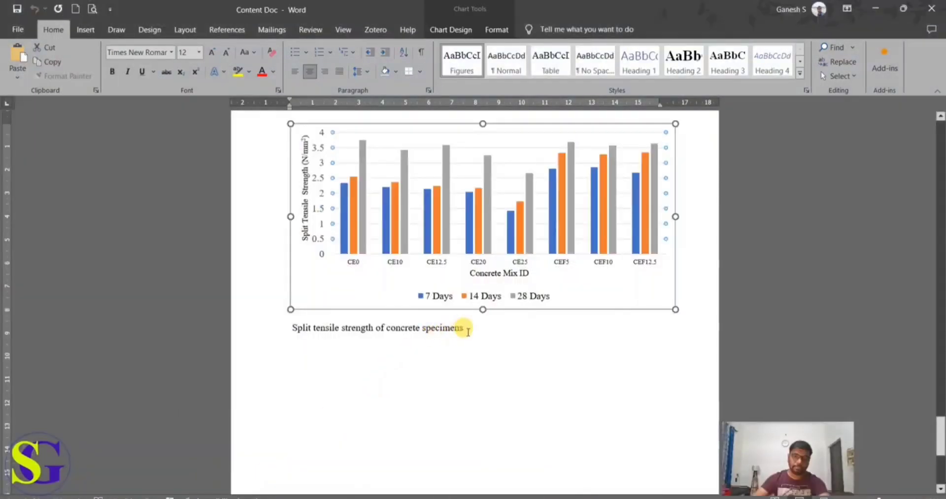
drag(465, 329, 289, 331)
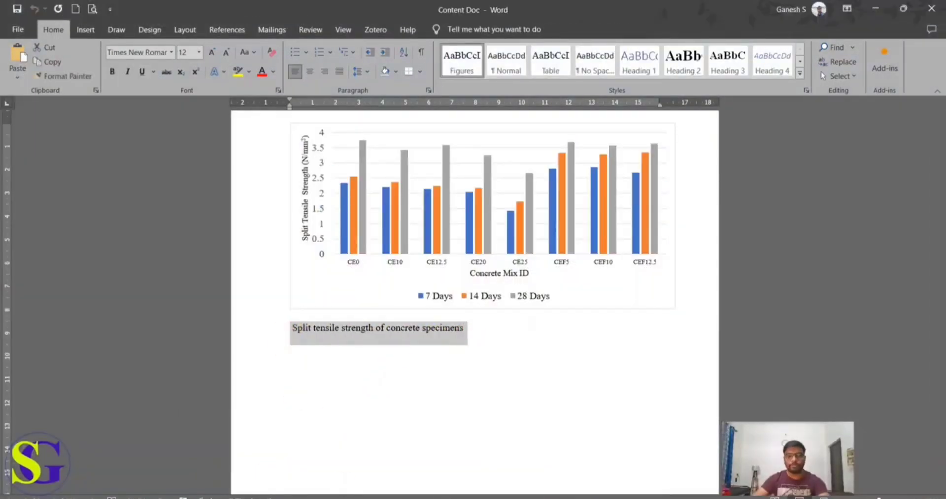
click(377, 498)
click(484, 462)
key(ctrl+v)
scroll(486, 450, down, 1)
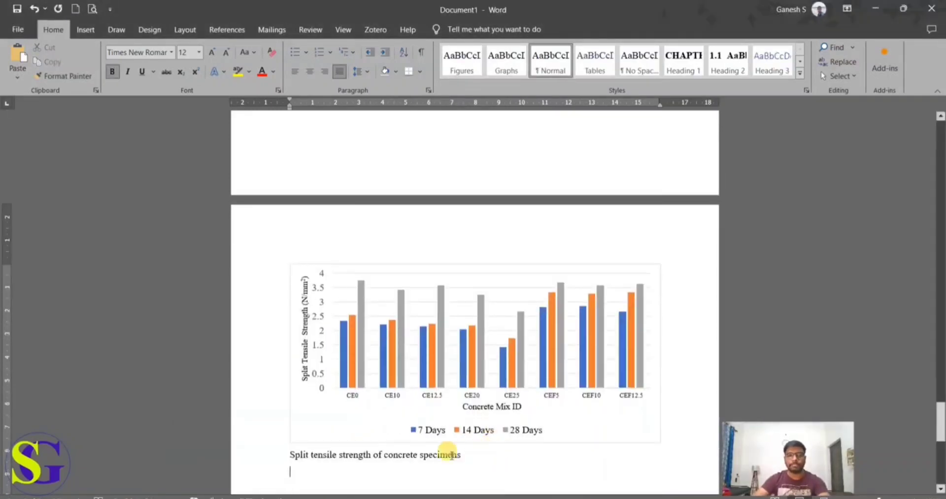
Step: Apply the Graphs style to the split tensile strength chart
click(285, 455)
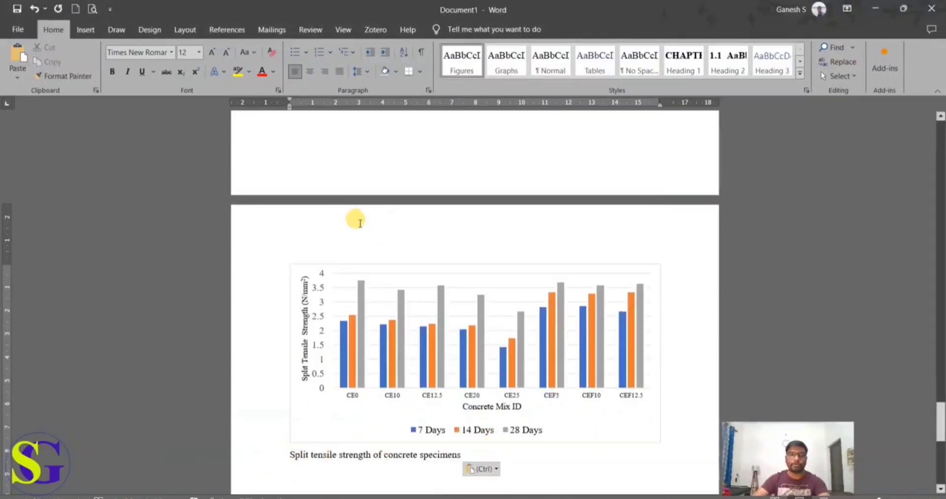
click(320, 260)
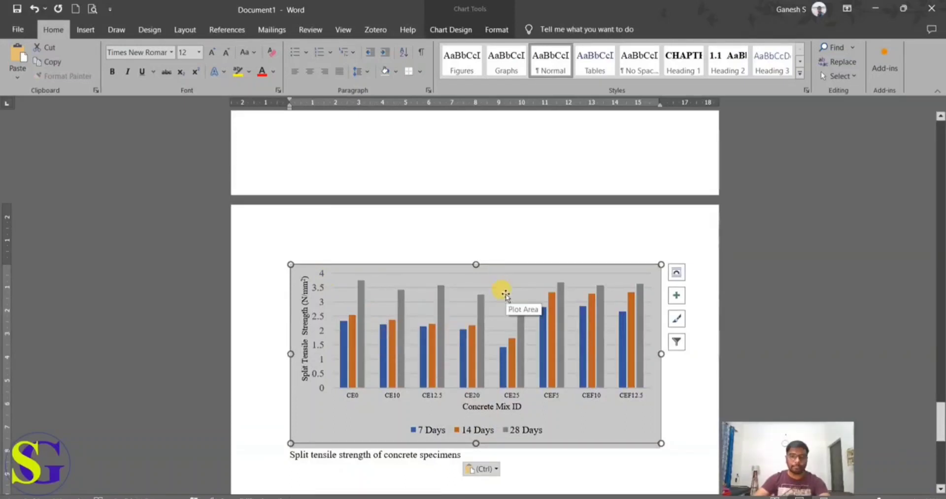
scroll(482, 305, up, 5)
click(509, 160)
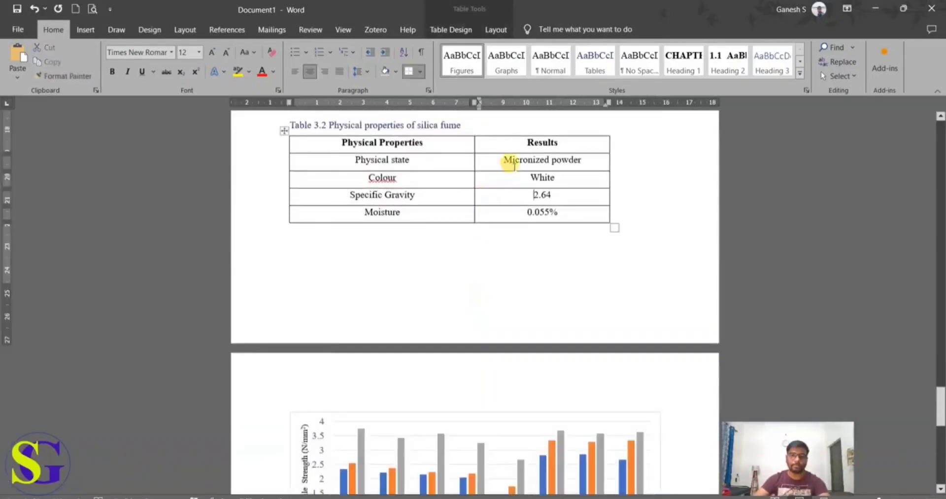
click(497, 427)
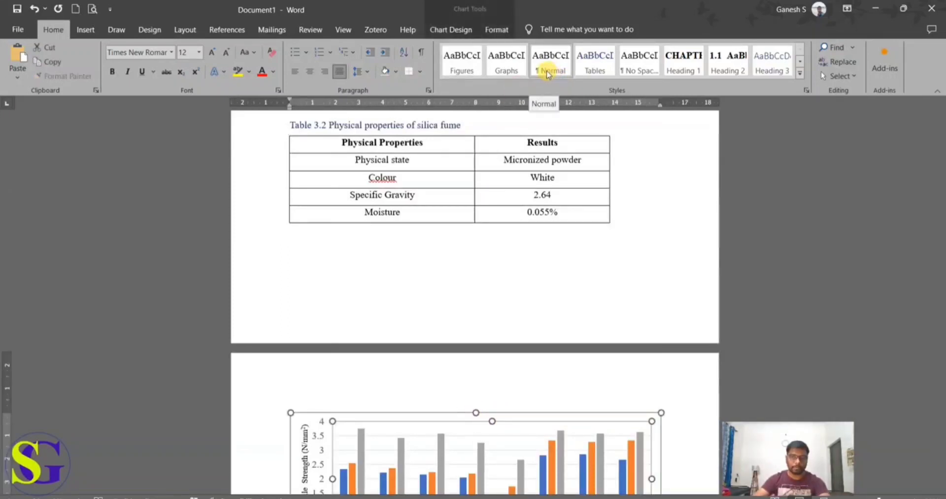
click(515, 68)
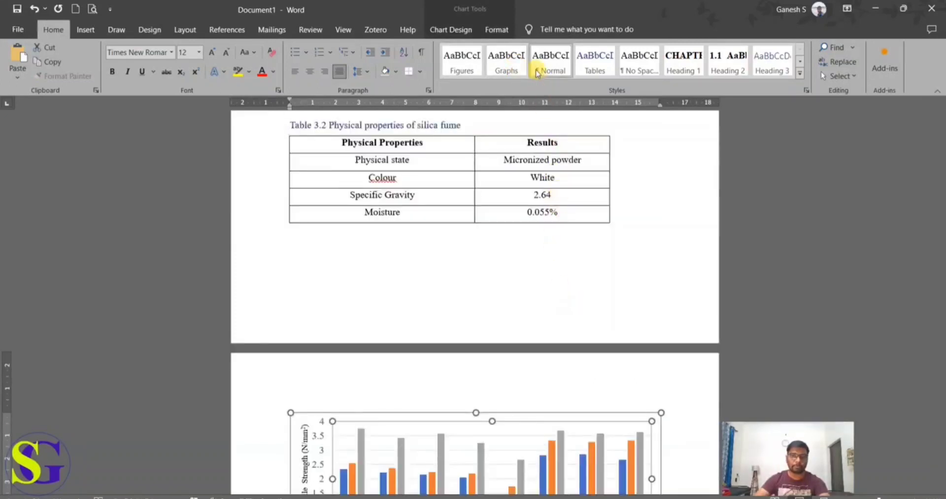
click(510, 68)
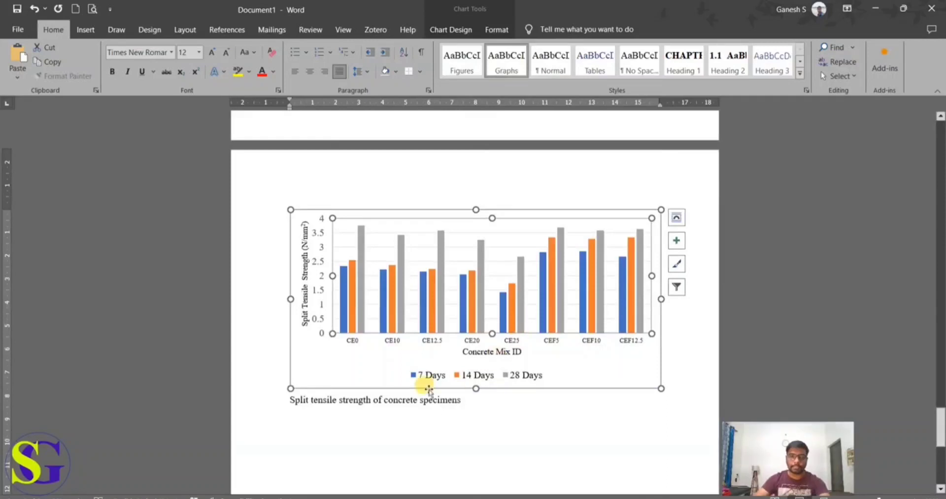
Step: Insert a chapter-numbered Graph caption in front of "Split tensile strength of concrete specimens"
click(294, 405)
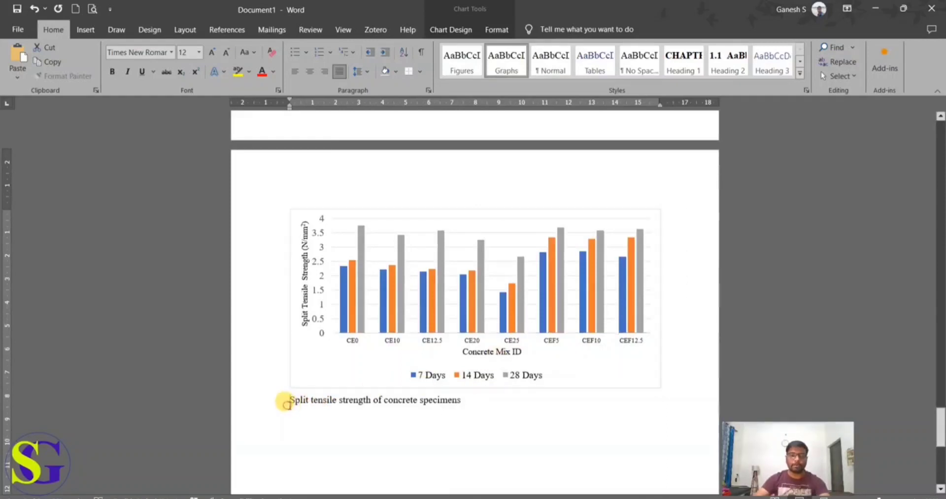
click(248, 29)
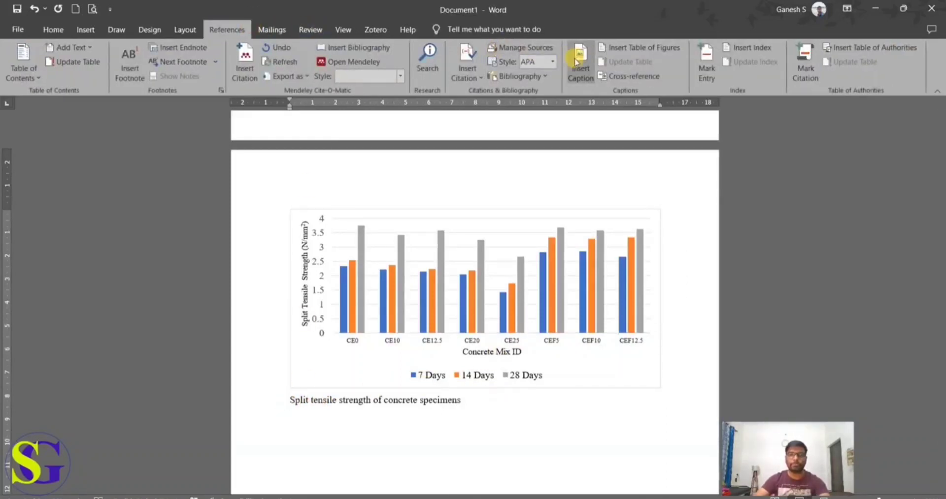
click(579, 63)
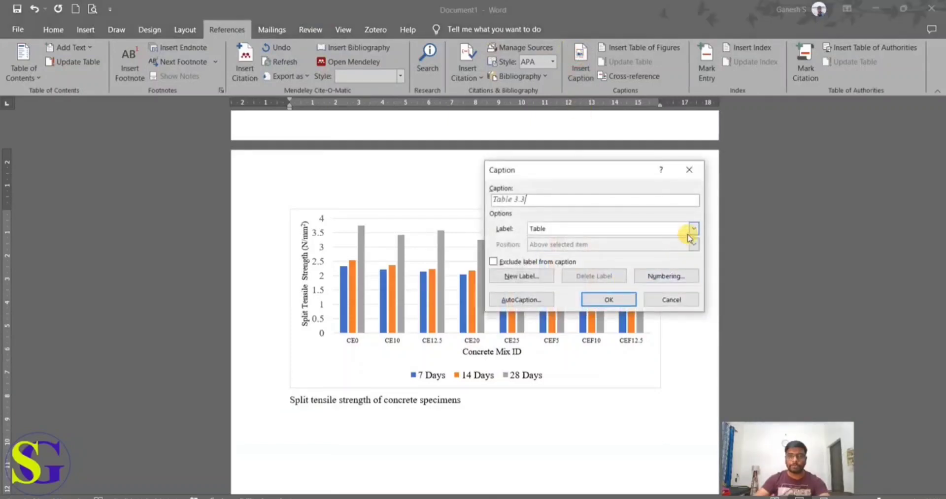
click(691, 231)
click(627, 265)
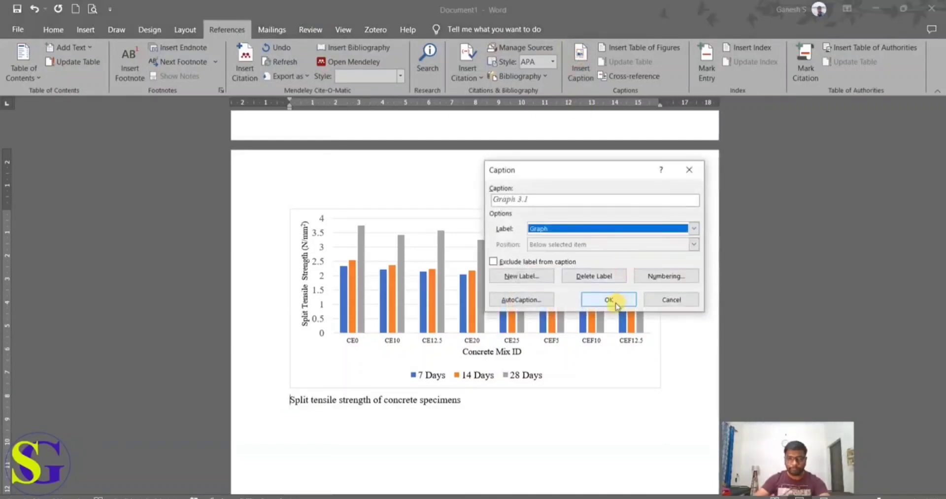
click(609, 301)
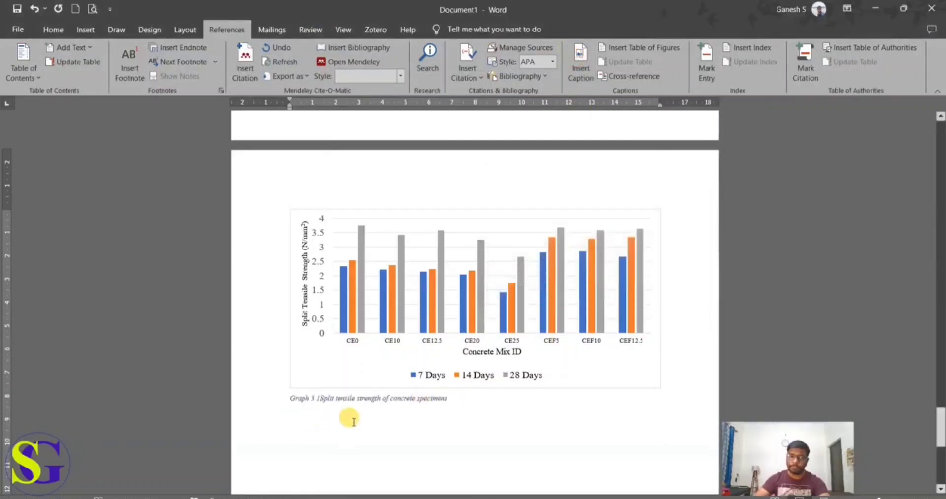
Step: Separate the graph number from its title with a space and apply the Graphs style to the whole caption line
drag(453, 398, 277, 384)
click(53, 30)
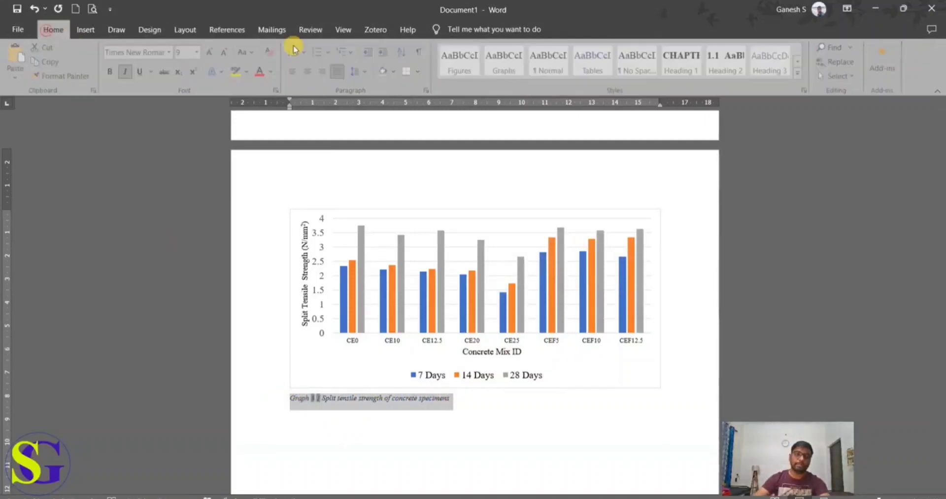
click(518, 66)
click(559, 434)
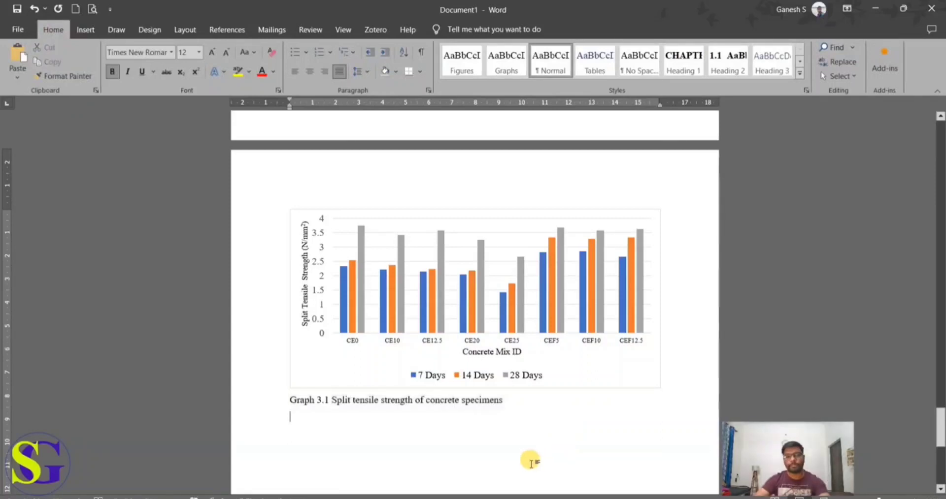
Step: Update the entire table of contents at the start of Document1, including its entries as well as page numbers
scroll(530, 461, up, 1)
scroll(530, 461, up, 1)
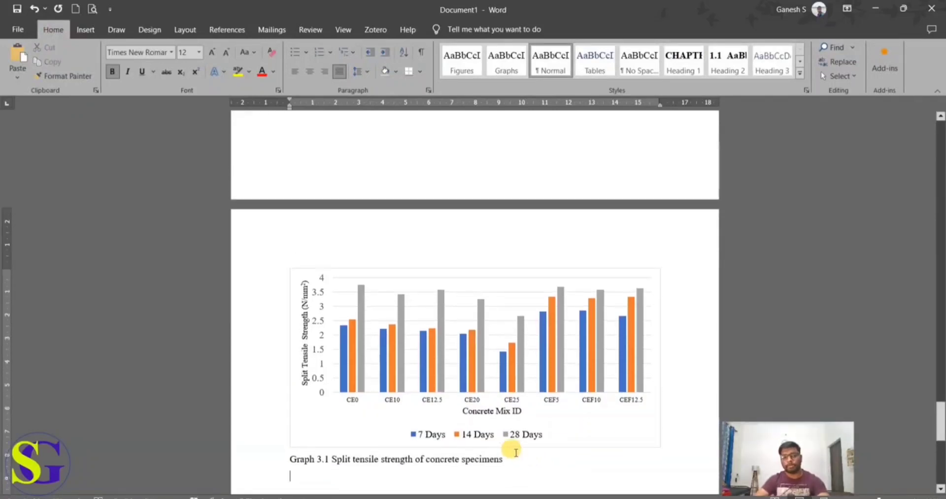
scroll(515, 452, up, 10)
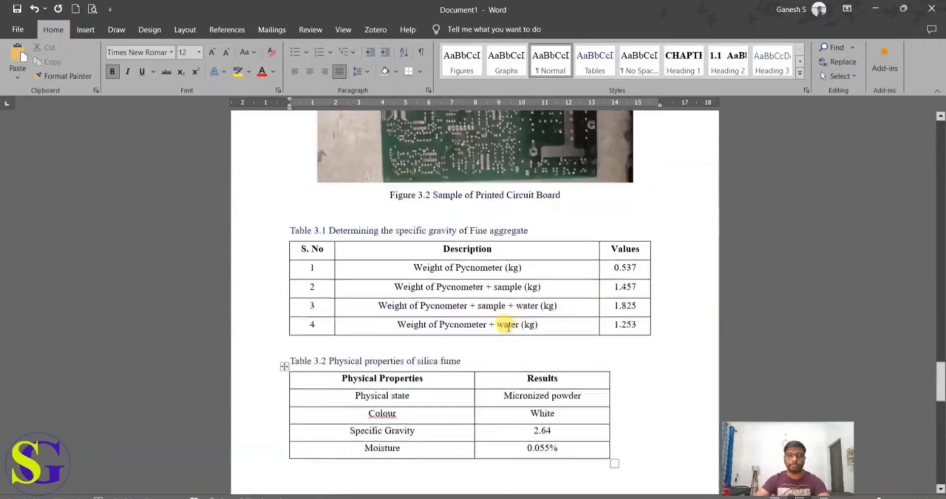
scroll(508, 326, up, 10)
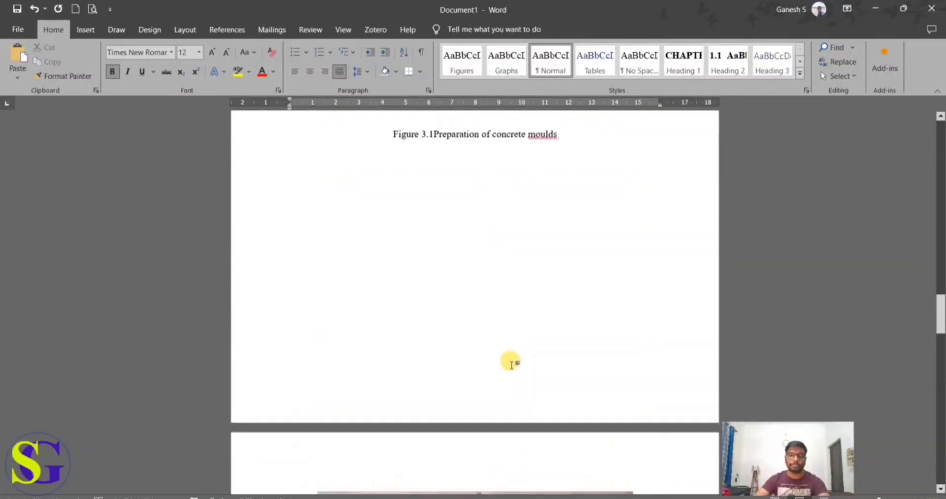
scroll(511, 364, up, 10)
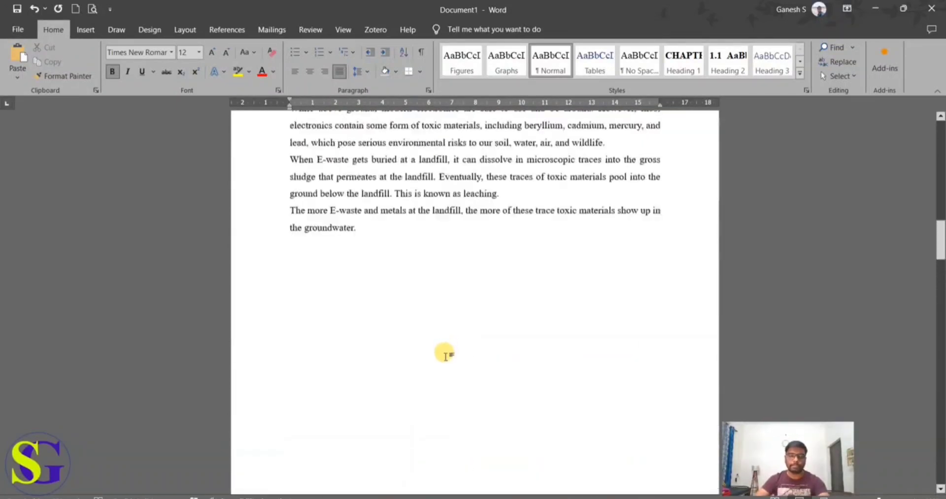
scroll(444, 355, up, 10)
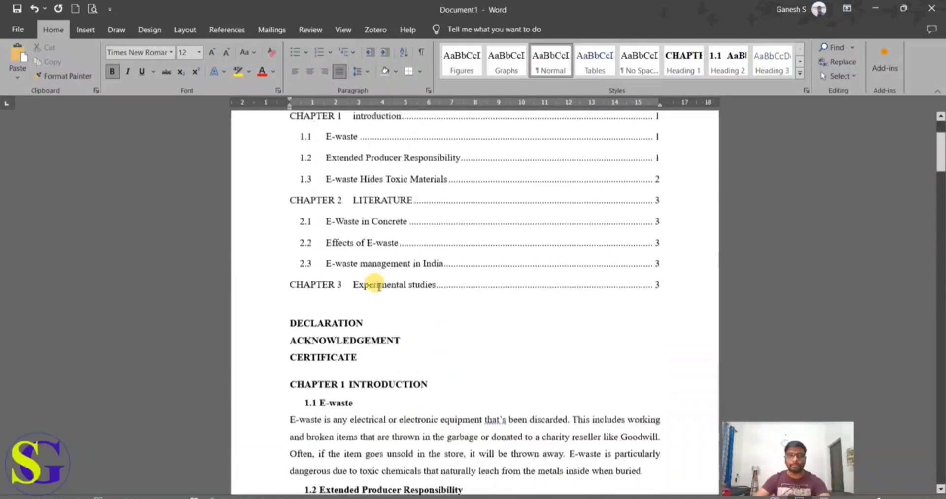
scroll(378, 286, up, 3)
click(351, 293)
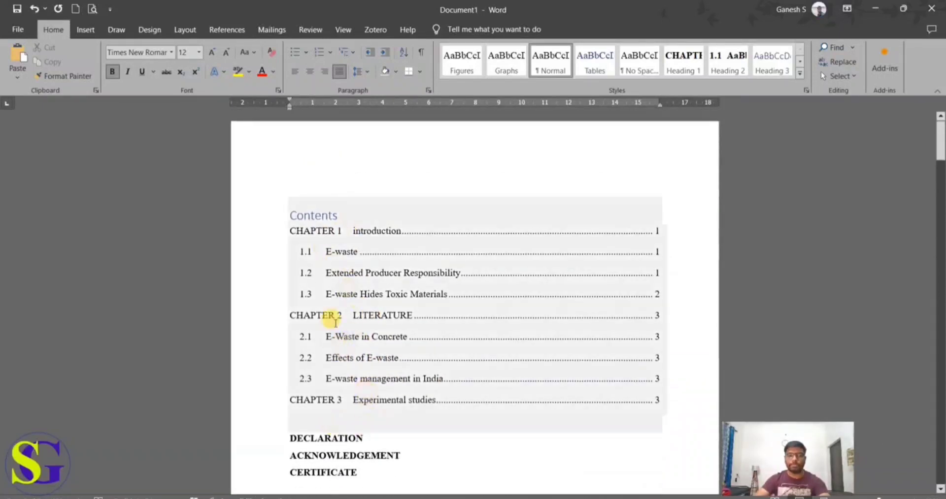
click(327, 295)
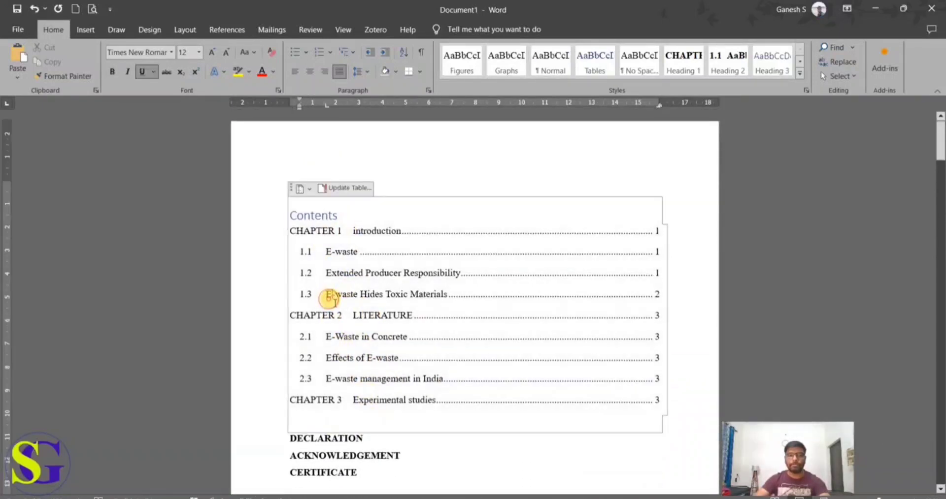
click(329, 190)
click(424, 259)
click(471, 278)
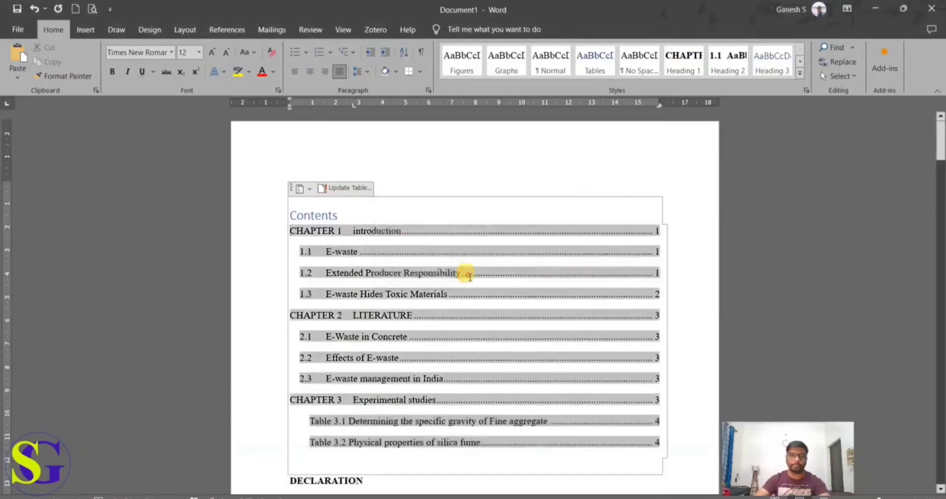
Step: Add an empty line between the Contents heading and the CHAPTER 1 entry
scroll(379, 400, down, 3)
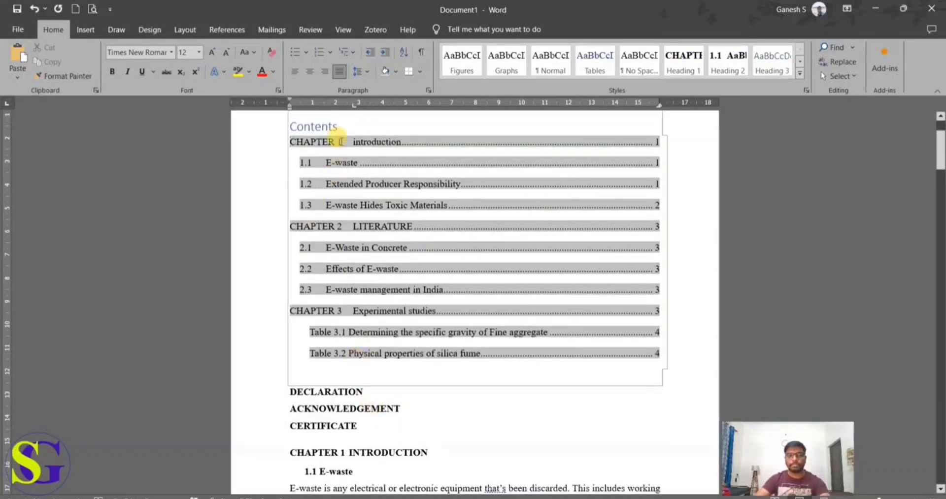
click(339, 124)
key(Return)
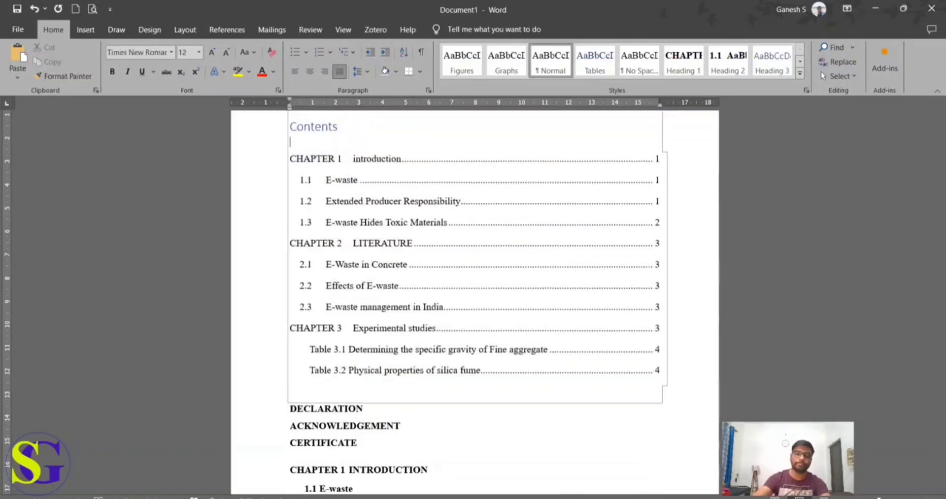
Step: Copy the DECLARATION, ACKNOWLEDGEMENT and CERTIFICATE lines from below the table of contents and paste them under the Contents heading
drag(359, 443, 273, 414)
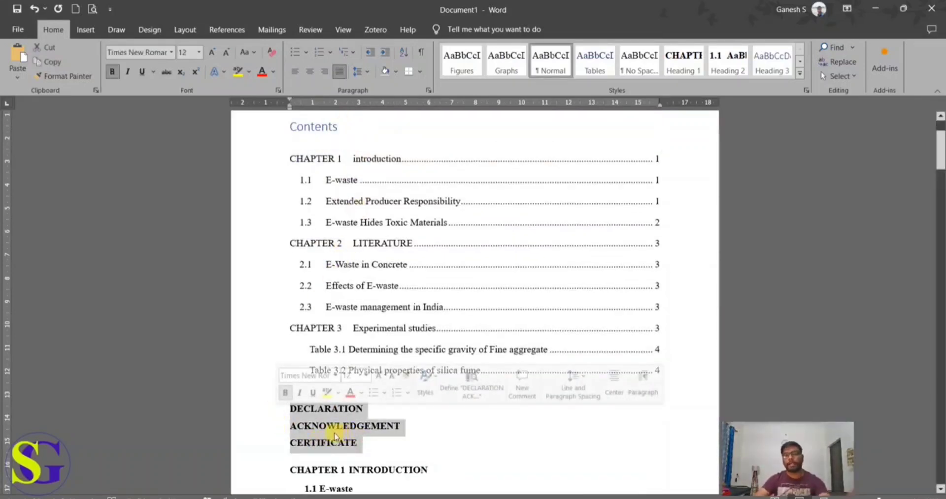
click(739, 259)
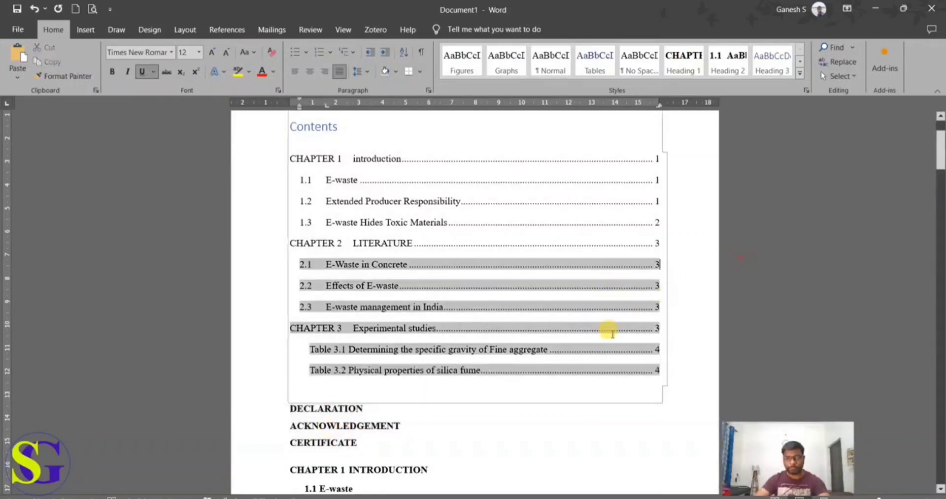
scroll(557, 367, down, 3)
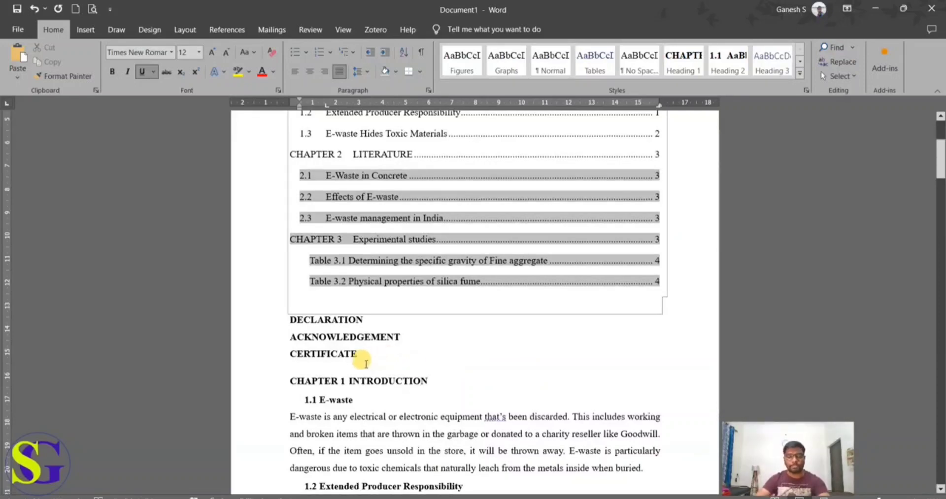
drag(367, 351, 281, 321)
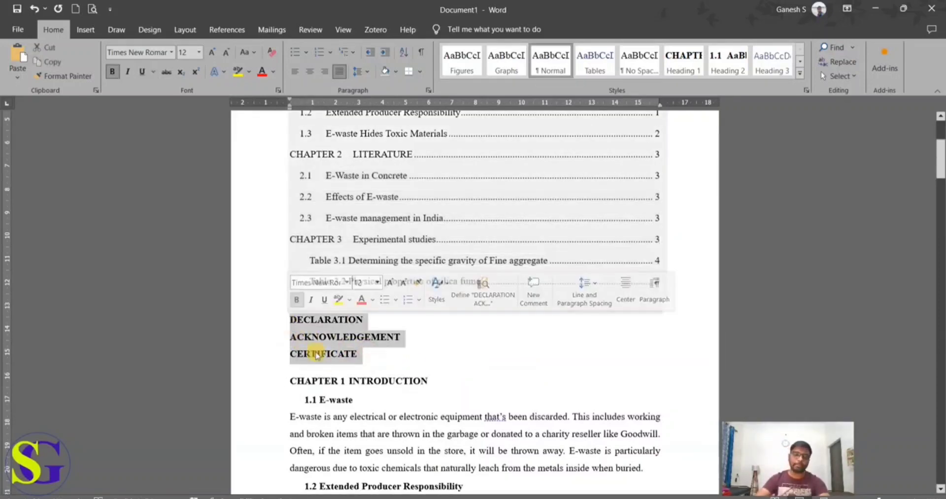
scroll(312, 270, up, 1)
key(ctrl+c)
scroll(312, 270, up, 3)
click(316, 134)
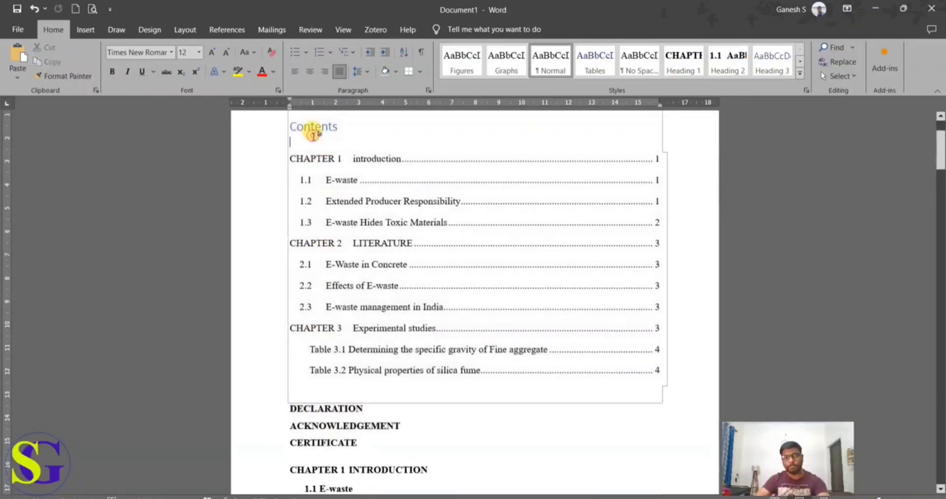
key(ctrl+v)
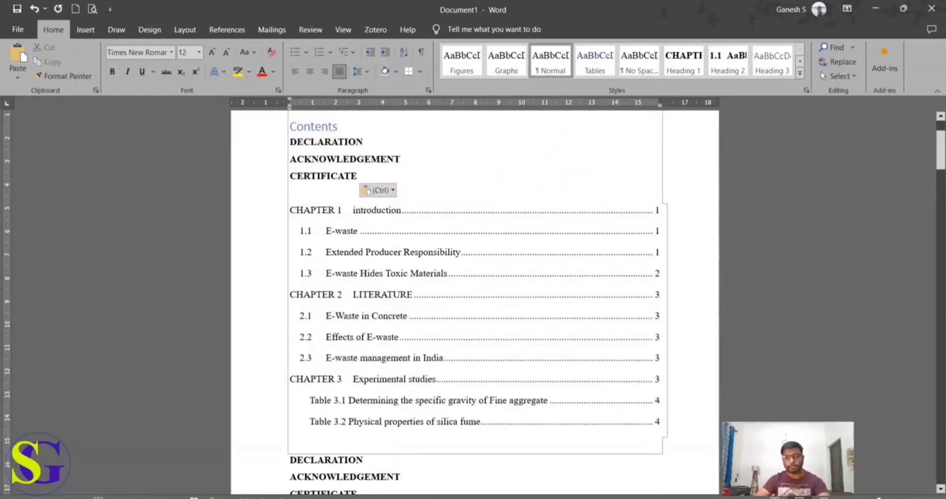
Step: Switch to Sample Doc and examine how its table of contents lays out the front-matter entries and their page numbers
click(353, 487)
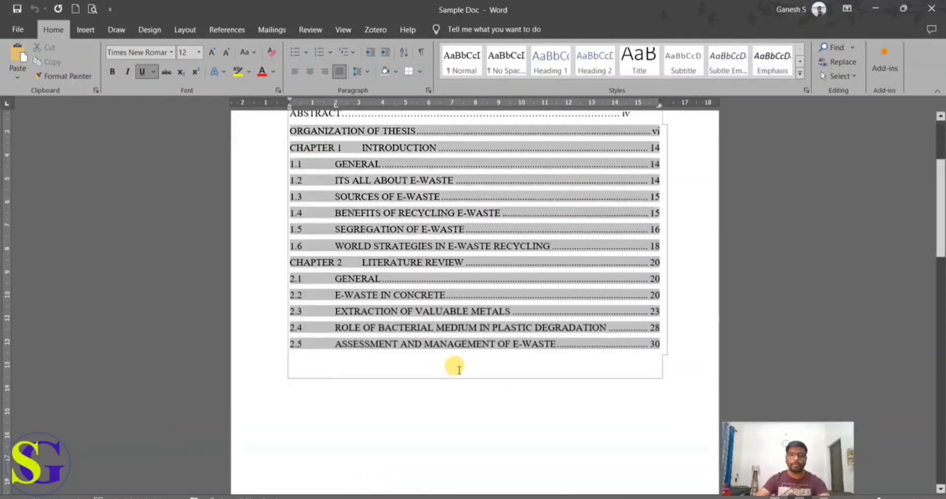
scroll(557, 300, up, 4)
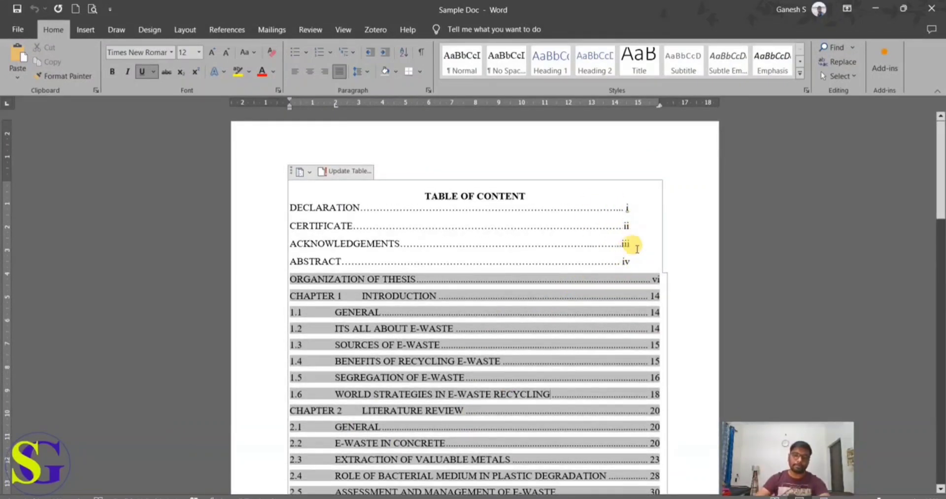
scroll(618, 305, down, 3)
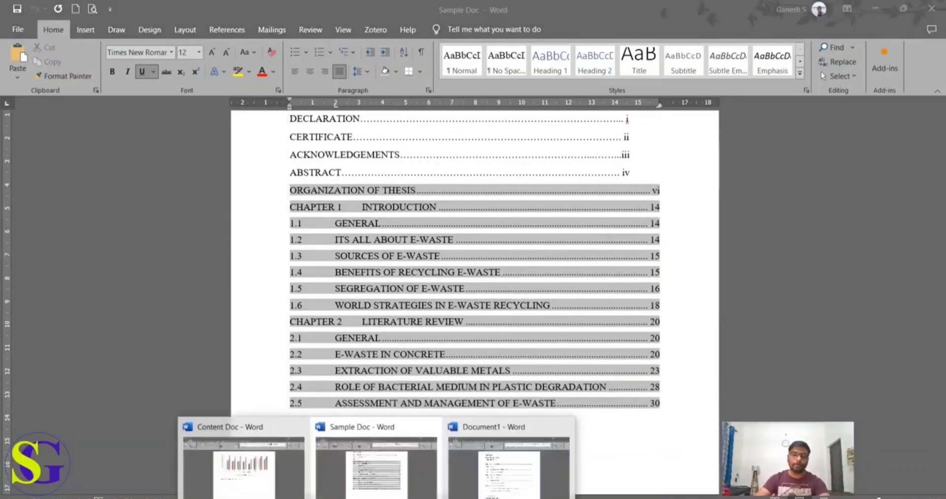
Step: Return to Document1 and review its pages from the table of contents to the start of Chapter 3
click(489, 479)
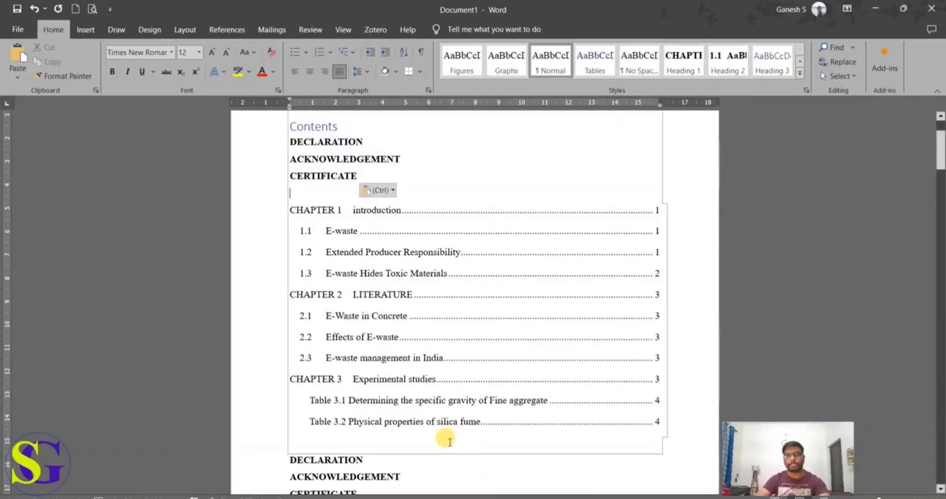
scroll(449, 442, down, 2)
scroll(448, 446, down, 1)
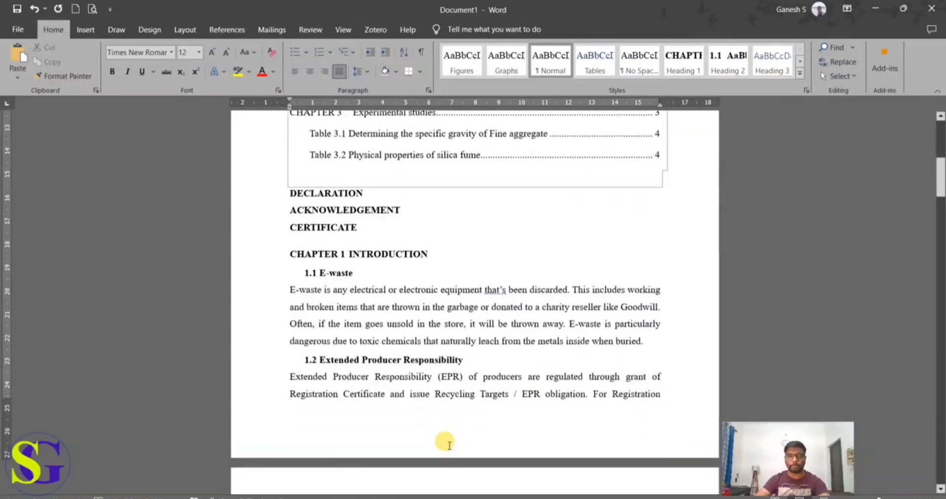
scroll(449, 446, down, 10)
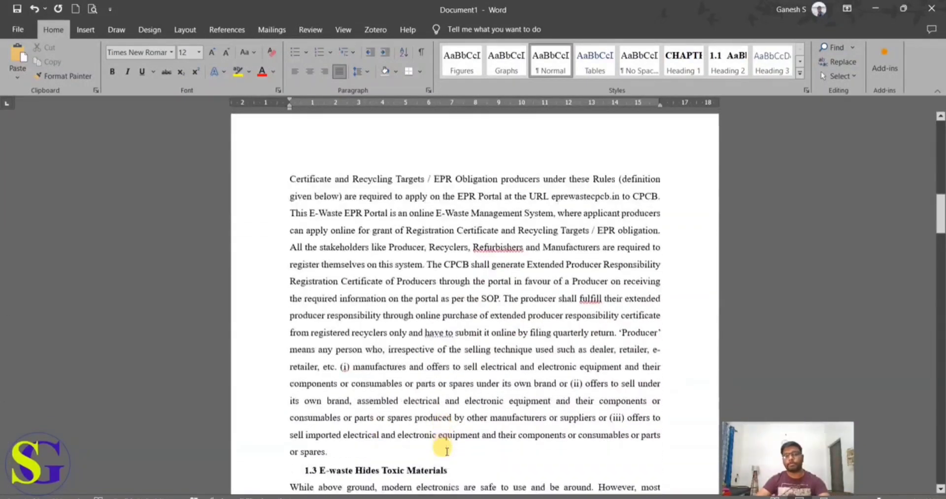
scroll(451, 457, down, 15)
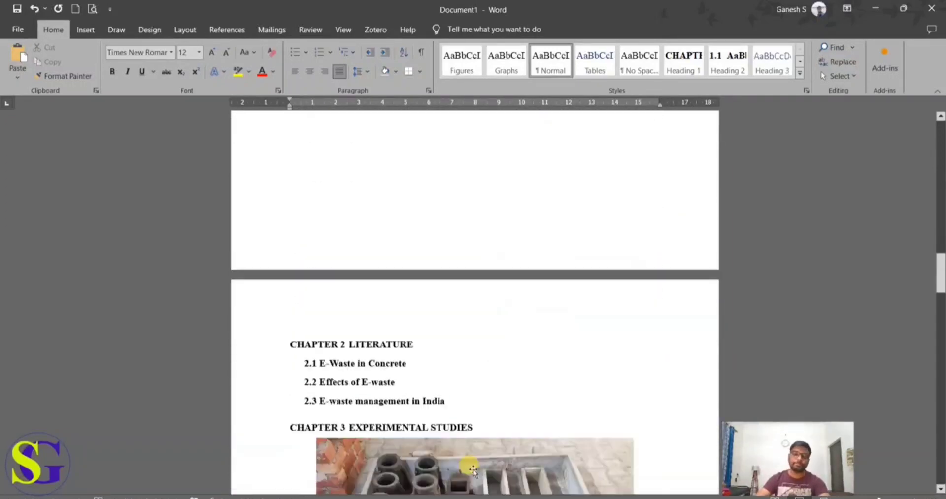
scroll(473, 470, down, 1)
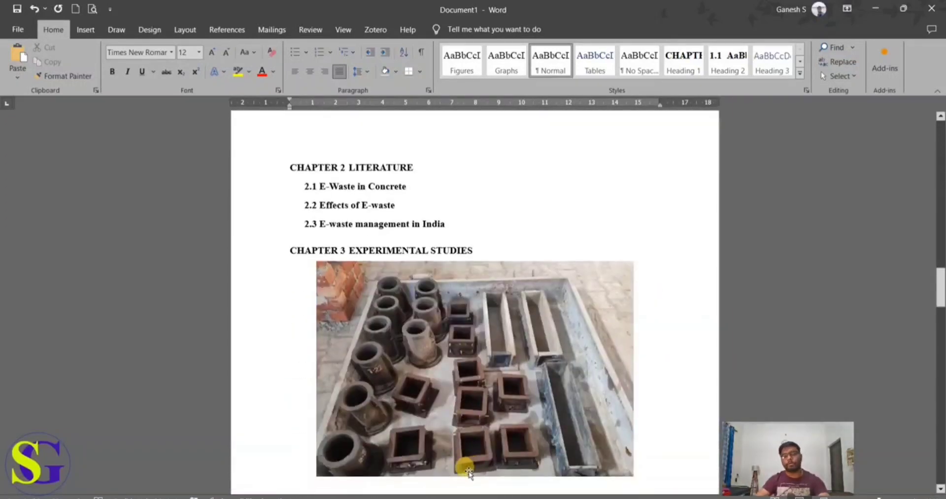
scroll(468, 473, up, 5)
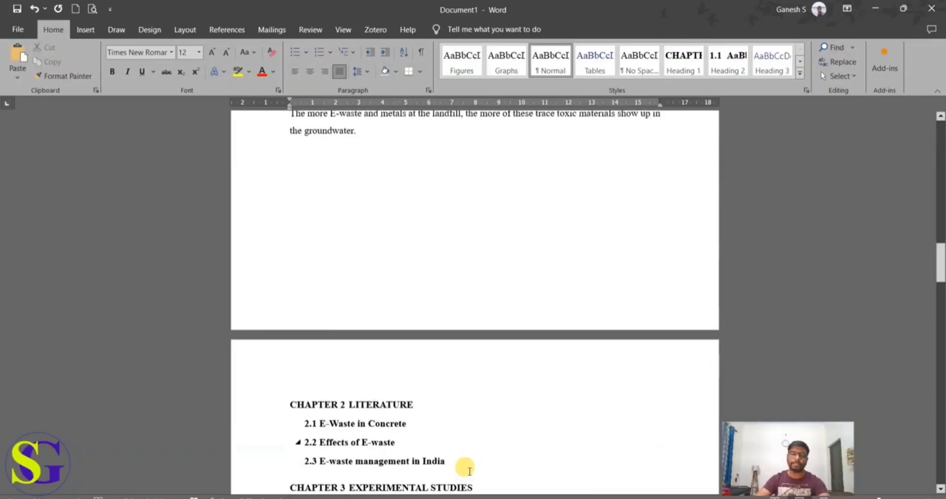
scroll(469, 472, up, 2)
key(alt+Tab)
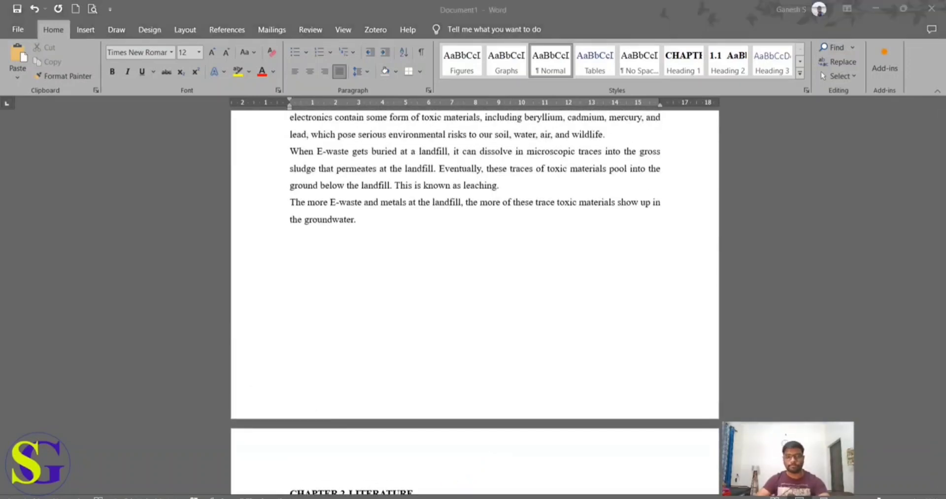